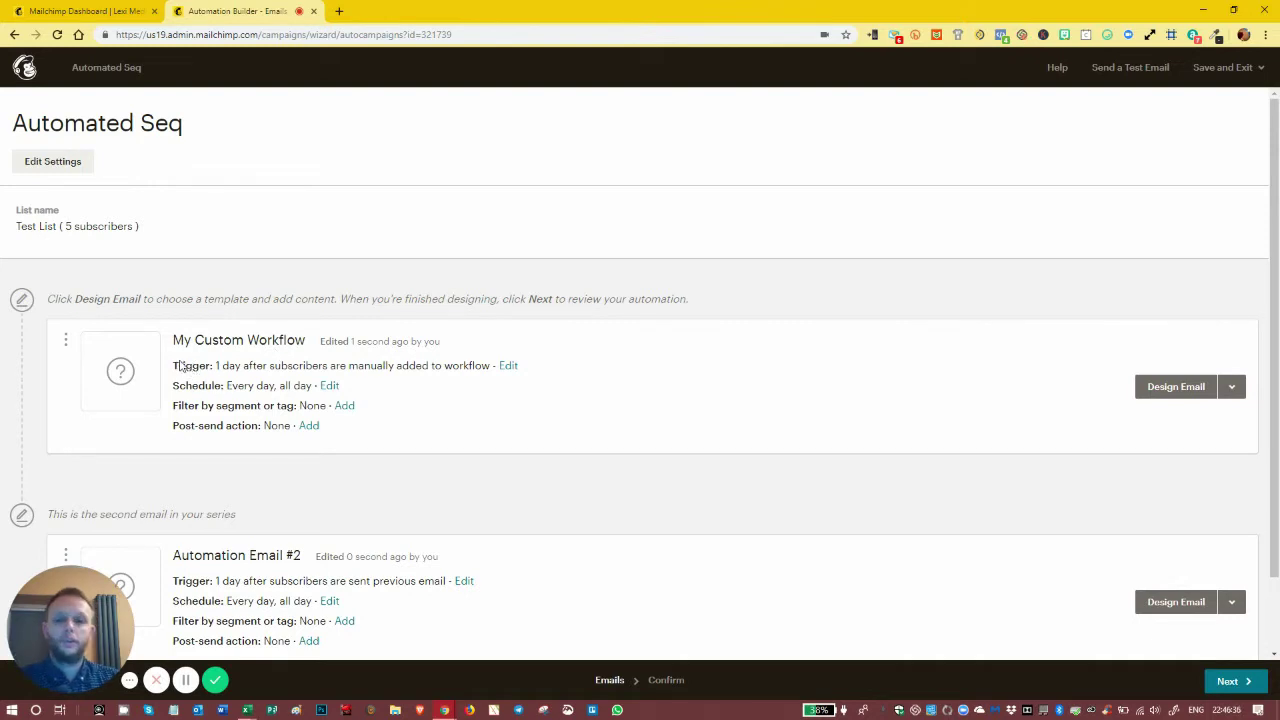
- Review the triggers available for the My Custom Workflow email across workflow, e-commerce, campaign, audience and integration categories, trying the API 3.0 trigger
click(508, 367)
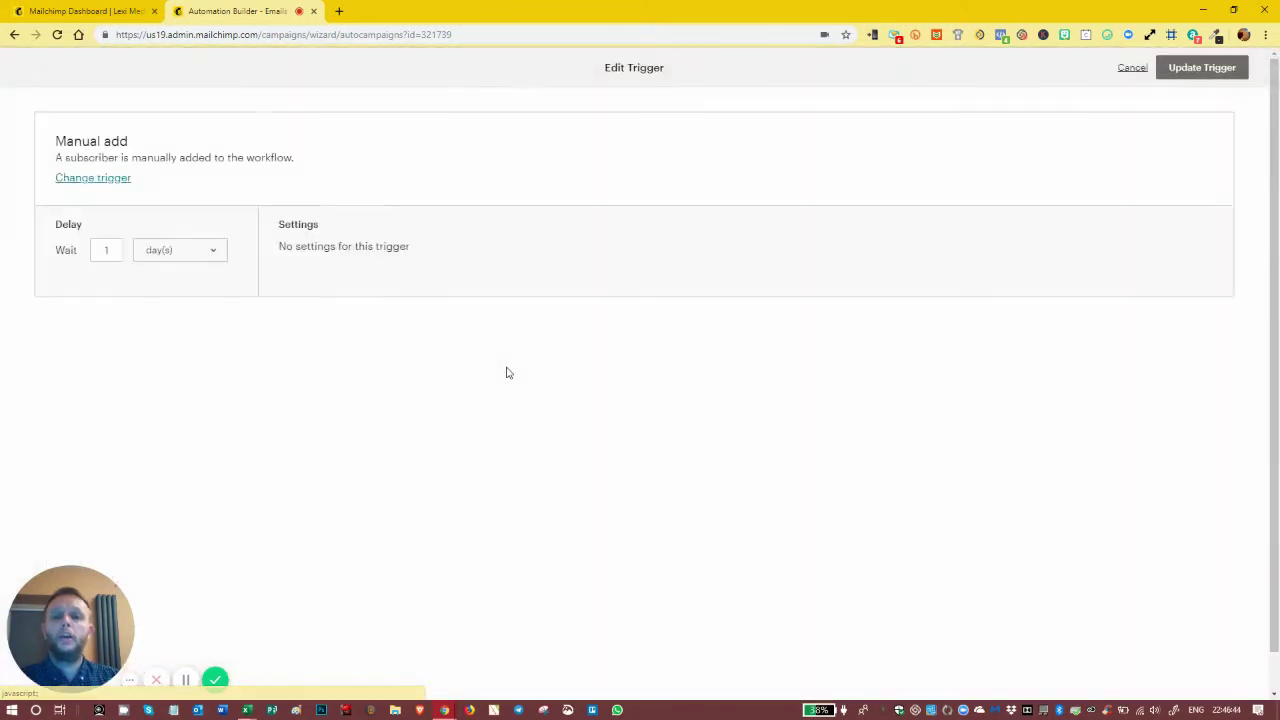
click(103, 180)
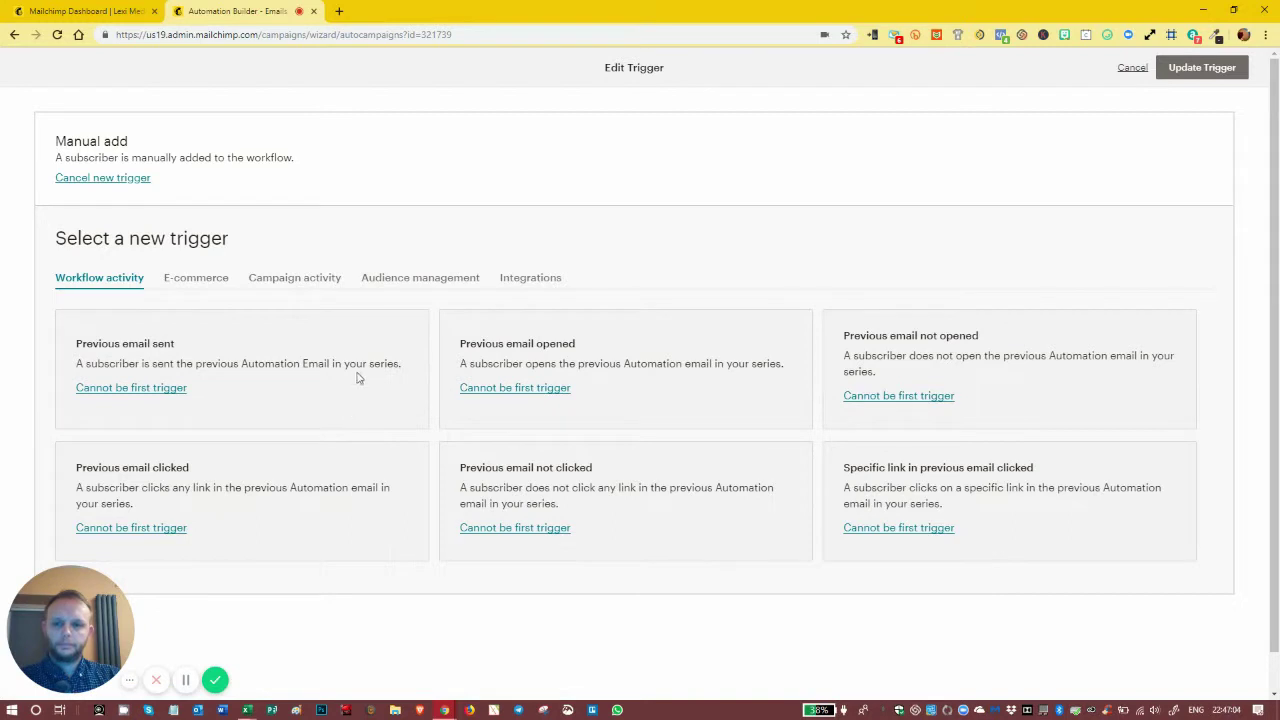
click(190, 278)
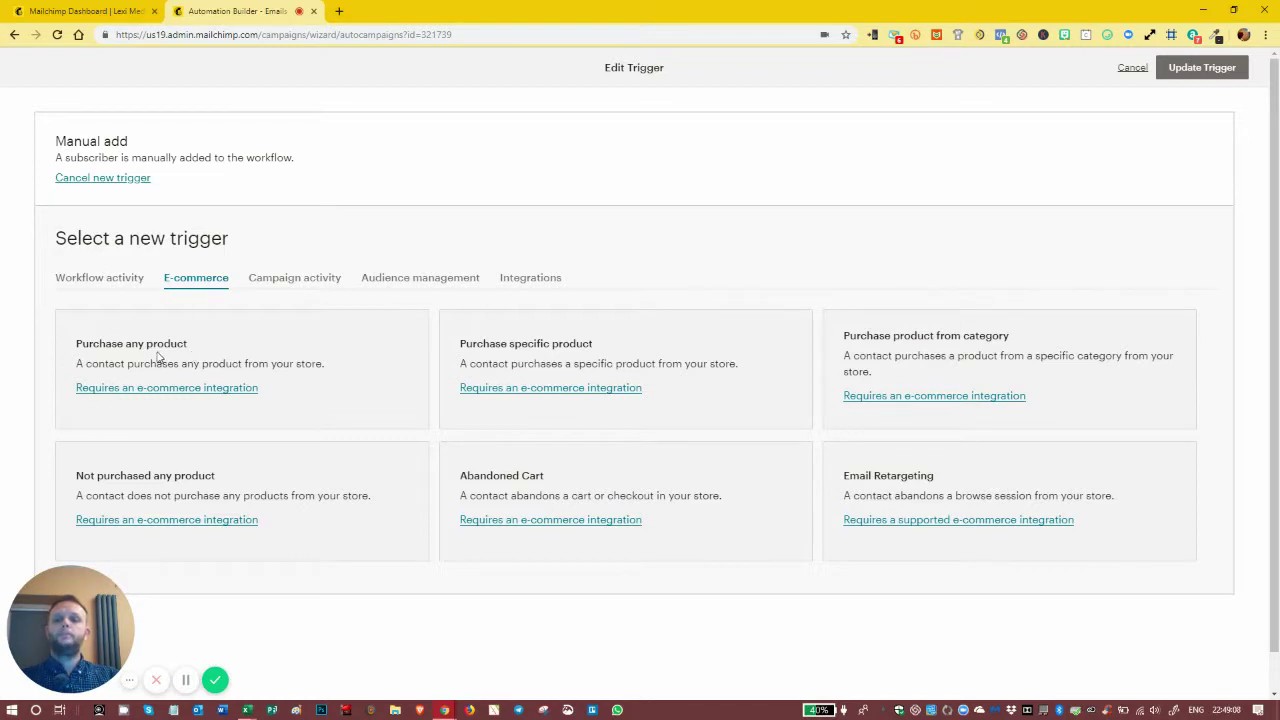
click(284, 281)
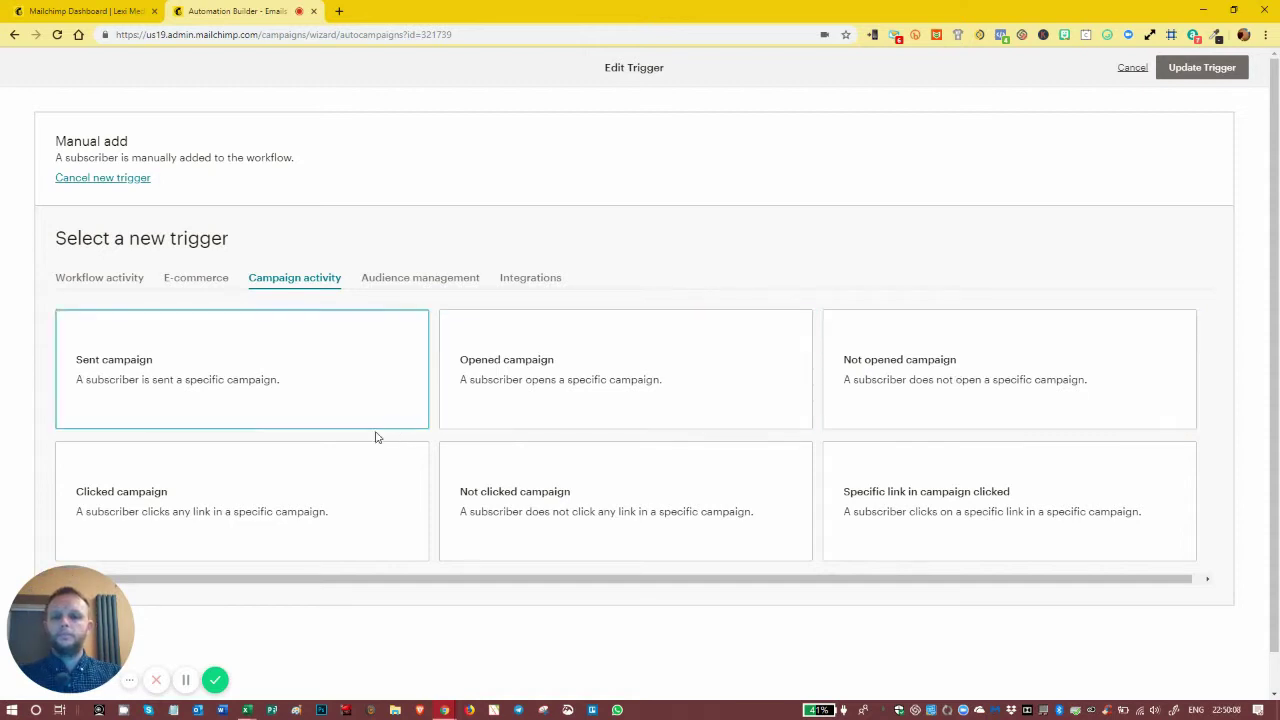
scroll(374, 437, down, 1)
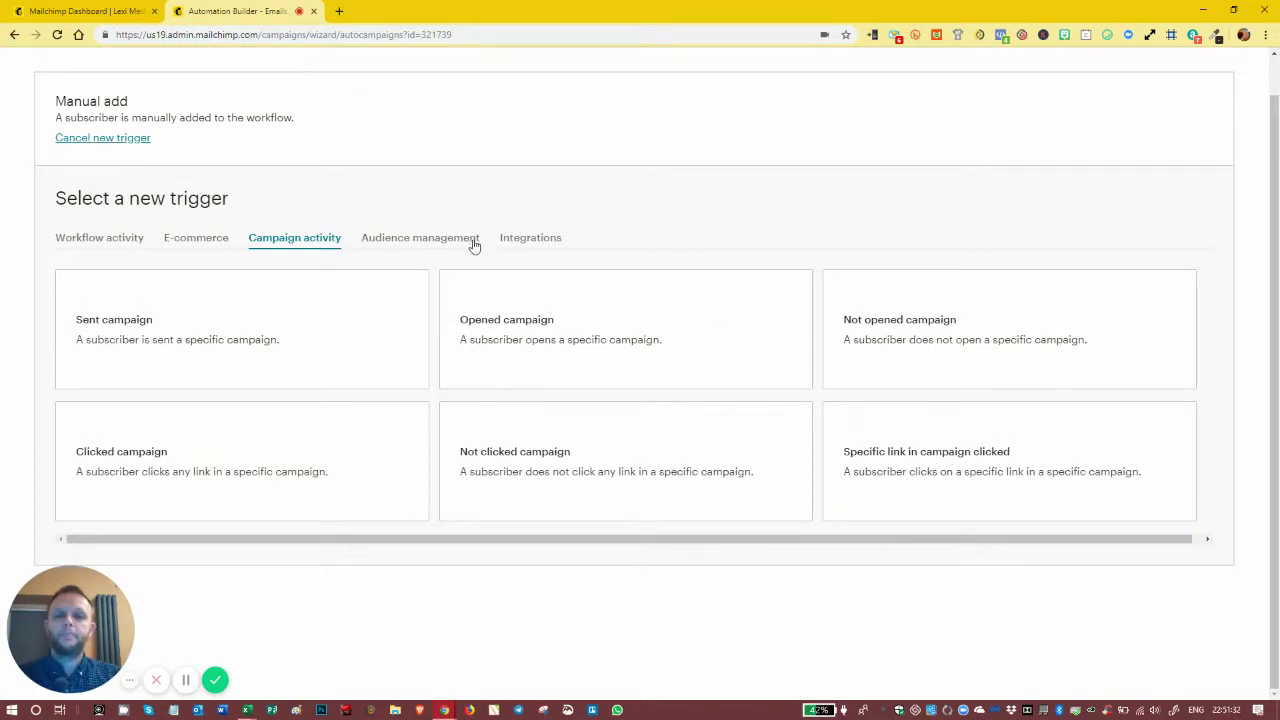
click(428, 240)
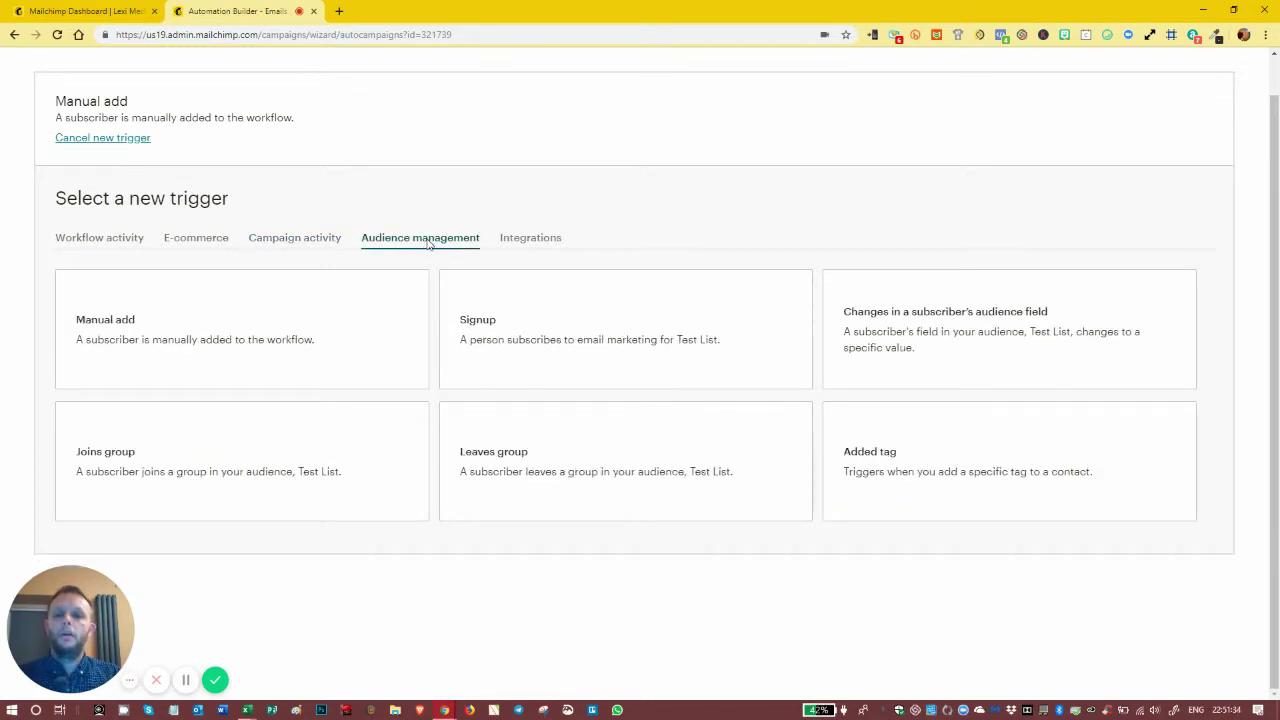
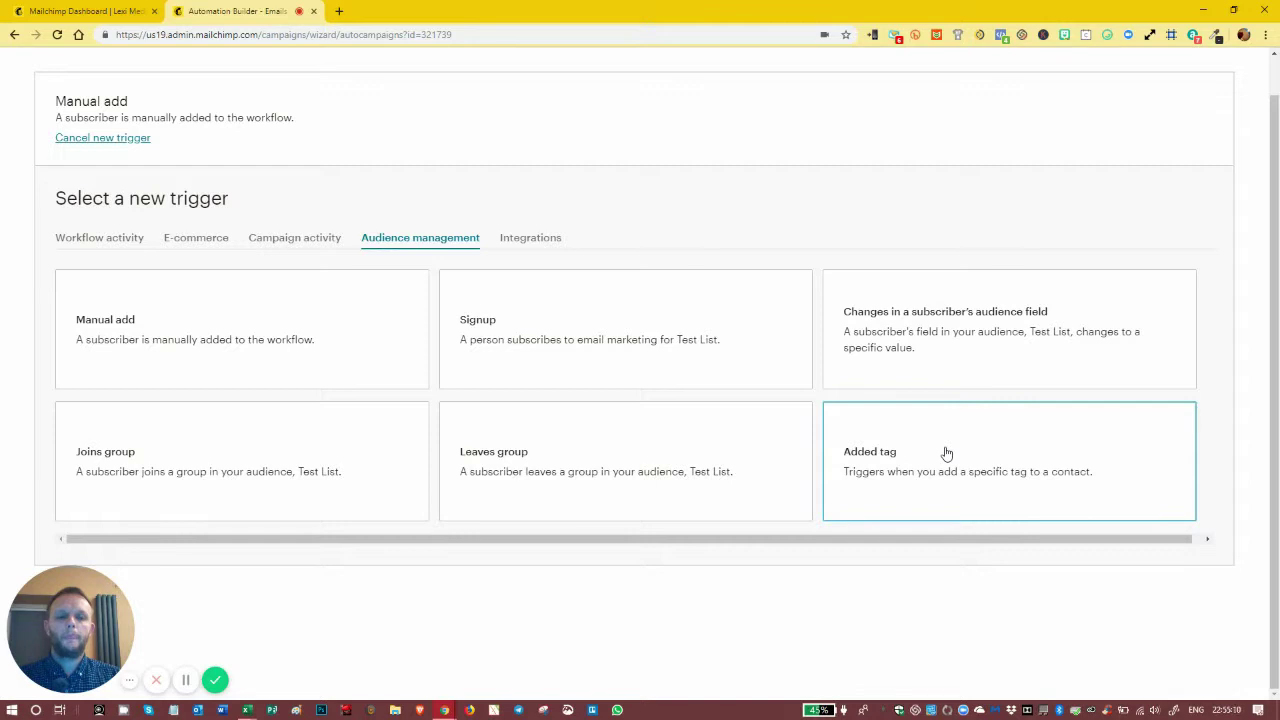
click(514, 245)
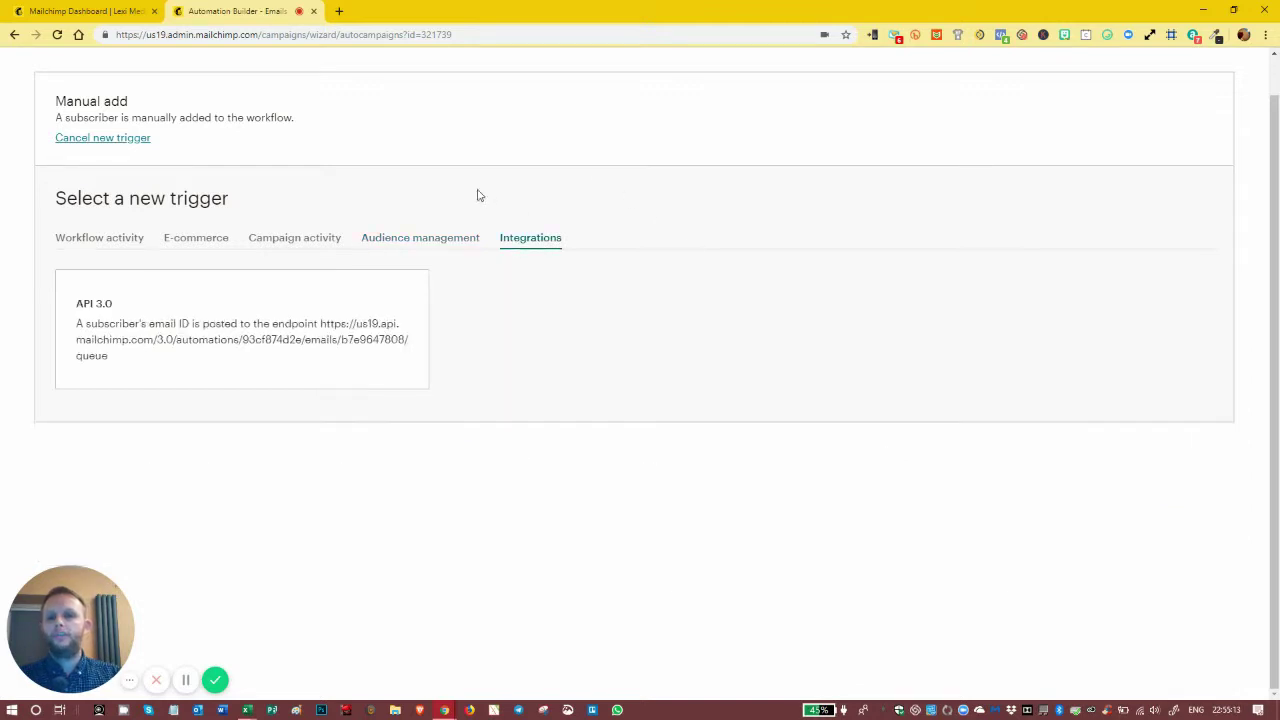
click(206, 330)
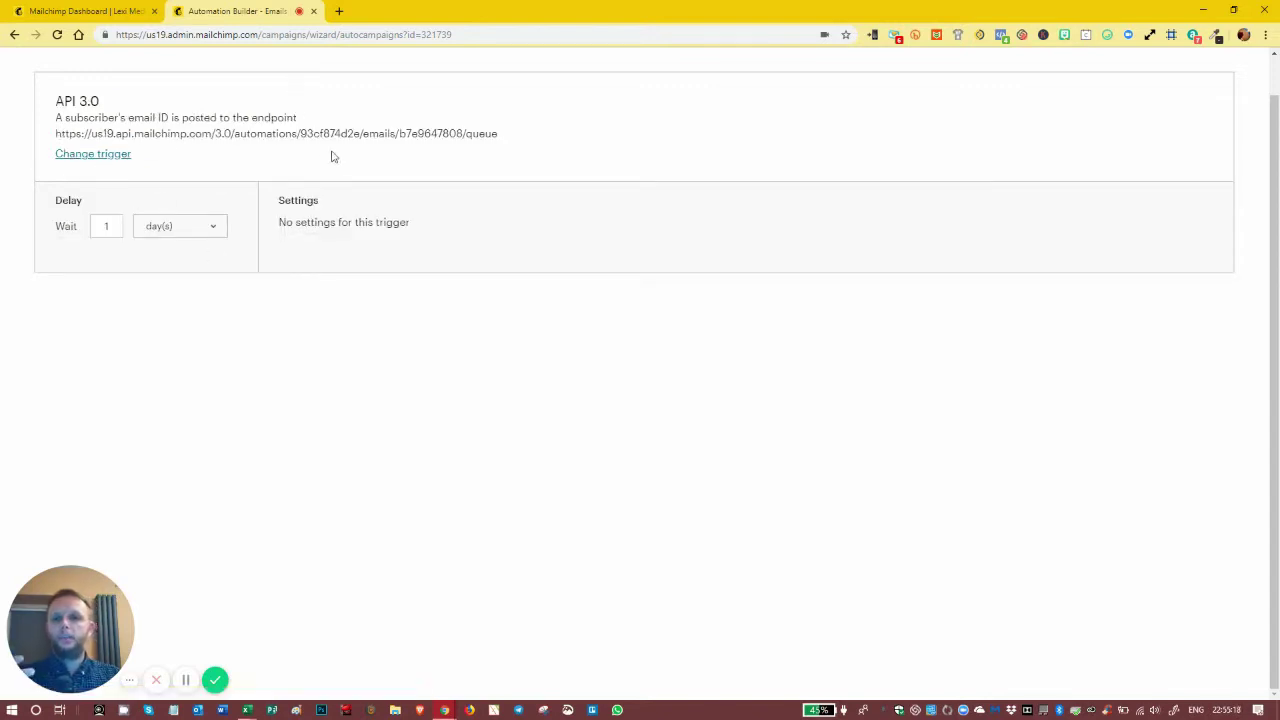
click(124, 155)
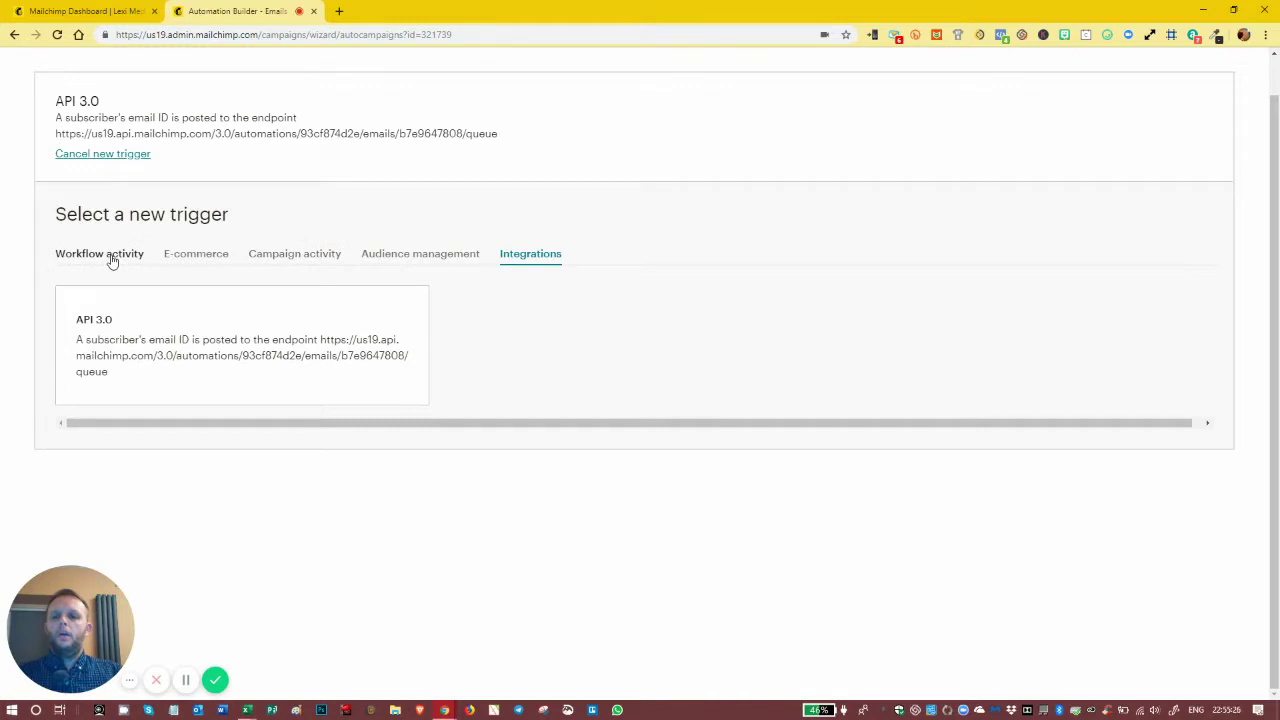
- Set the My Custom Workflow email to send immediately when a subscriber joins the Offer A group, and update the trigger
click(404, 257)
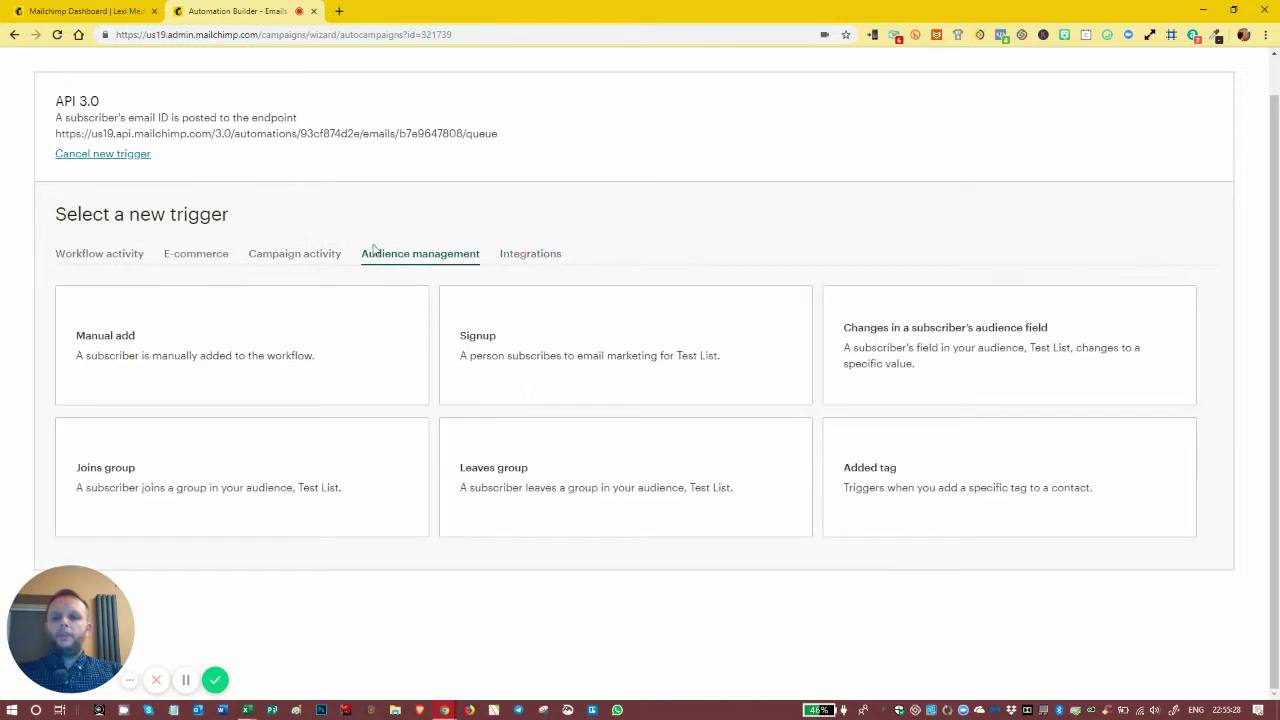
click(125, 469)
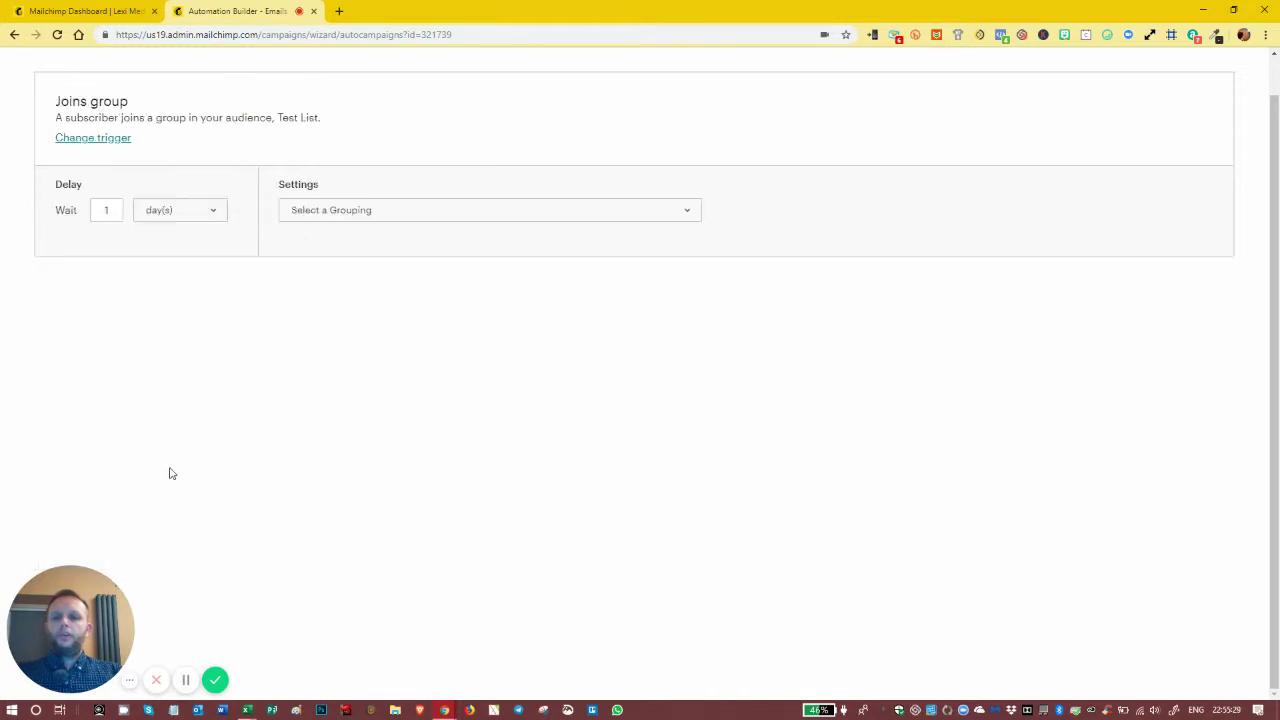
click(110, 212)
click(158, 214)
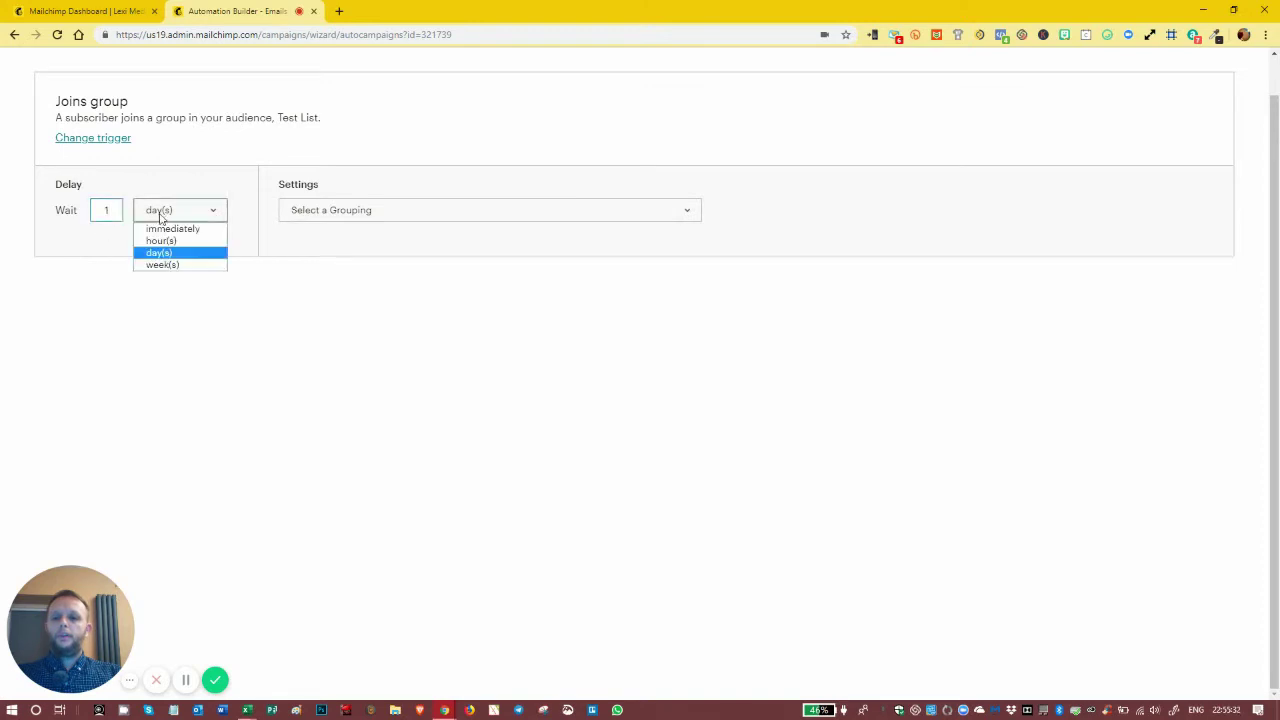
click(172, 229)
click(366, 214)
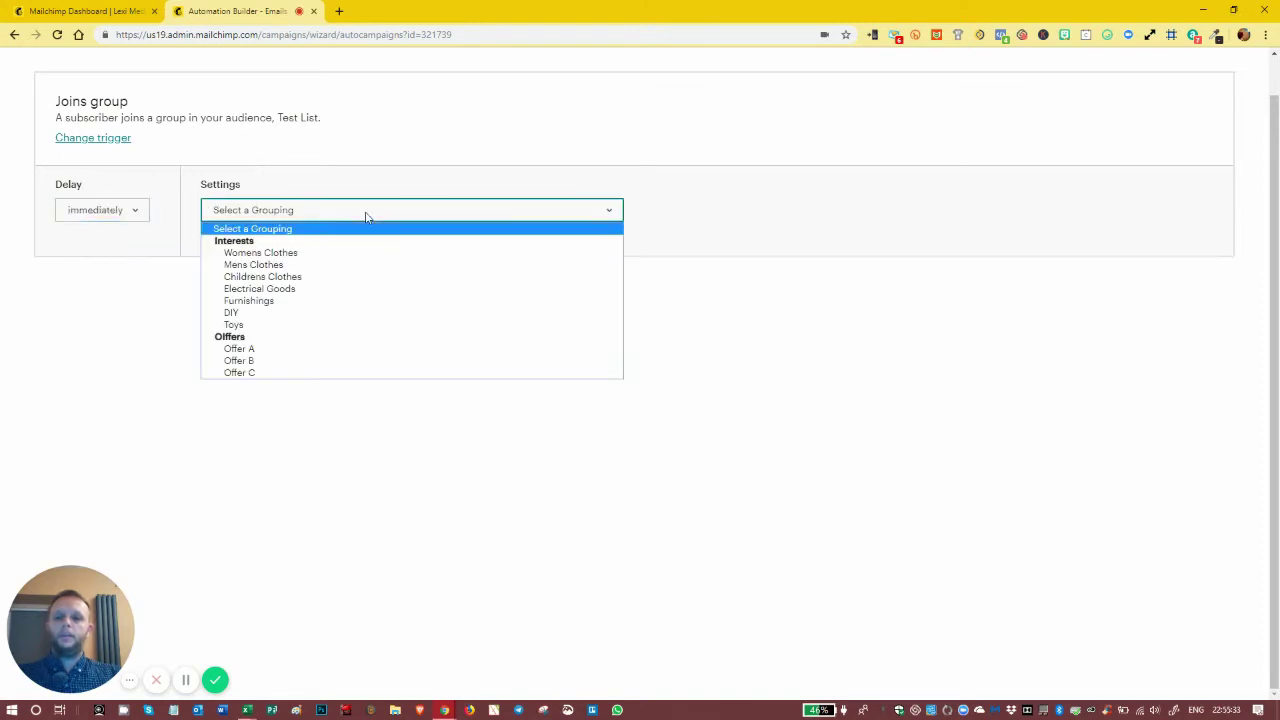
click(279, 350)
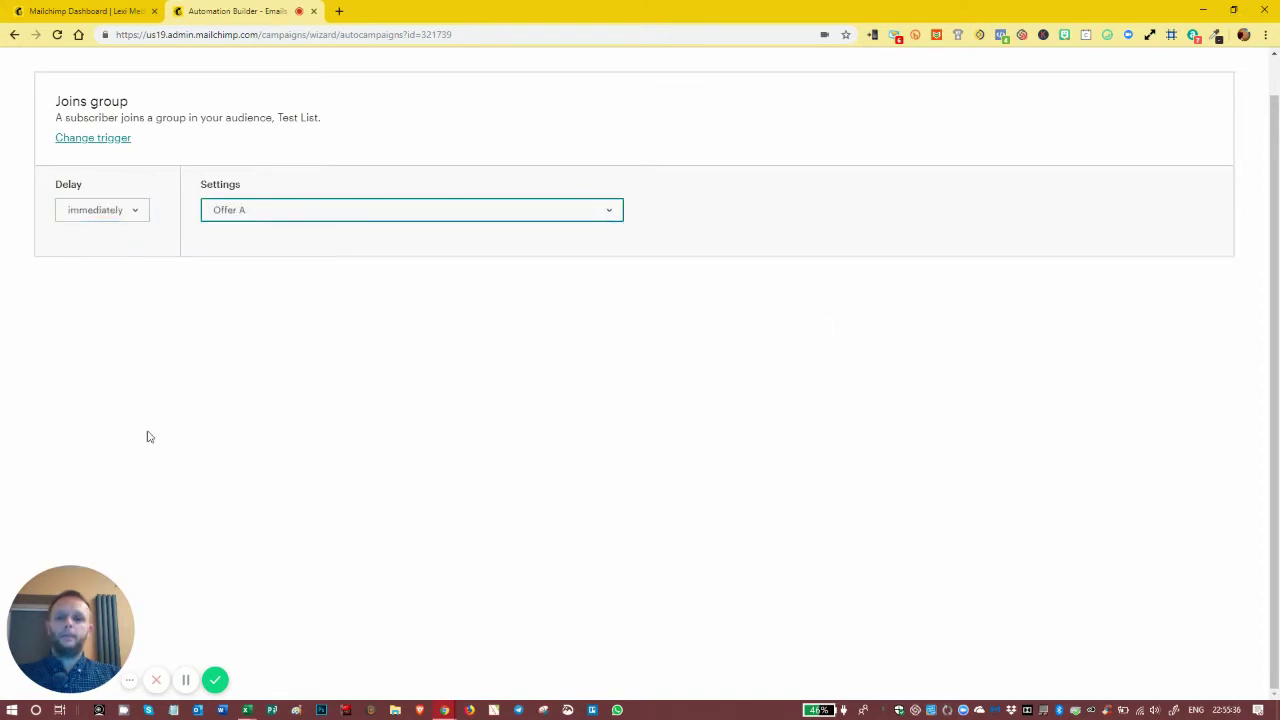
scroll(1137, 120, up, 1)
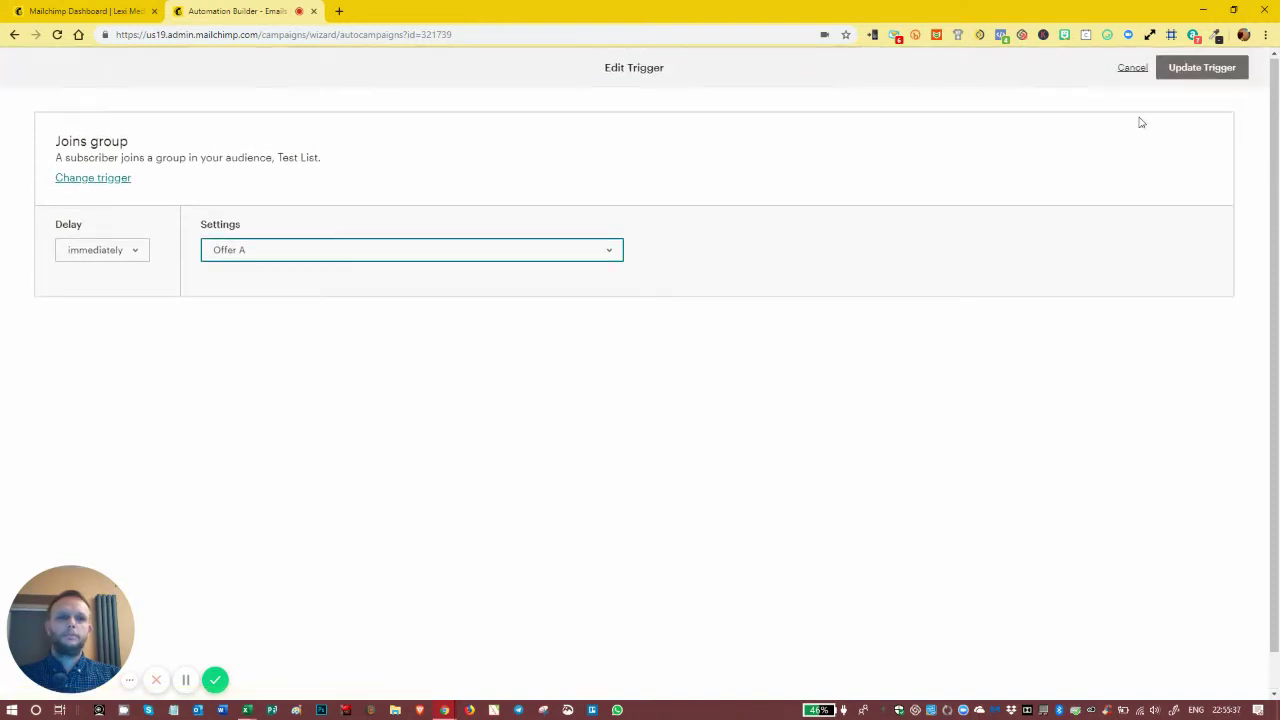
click(1215, 72)
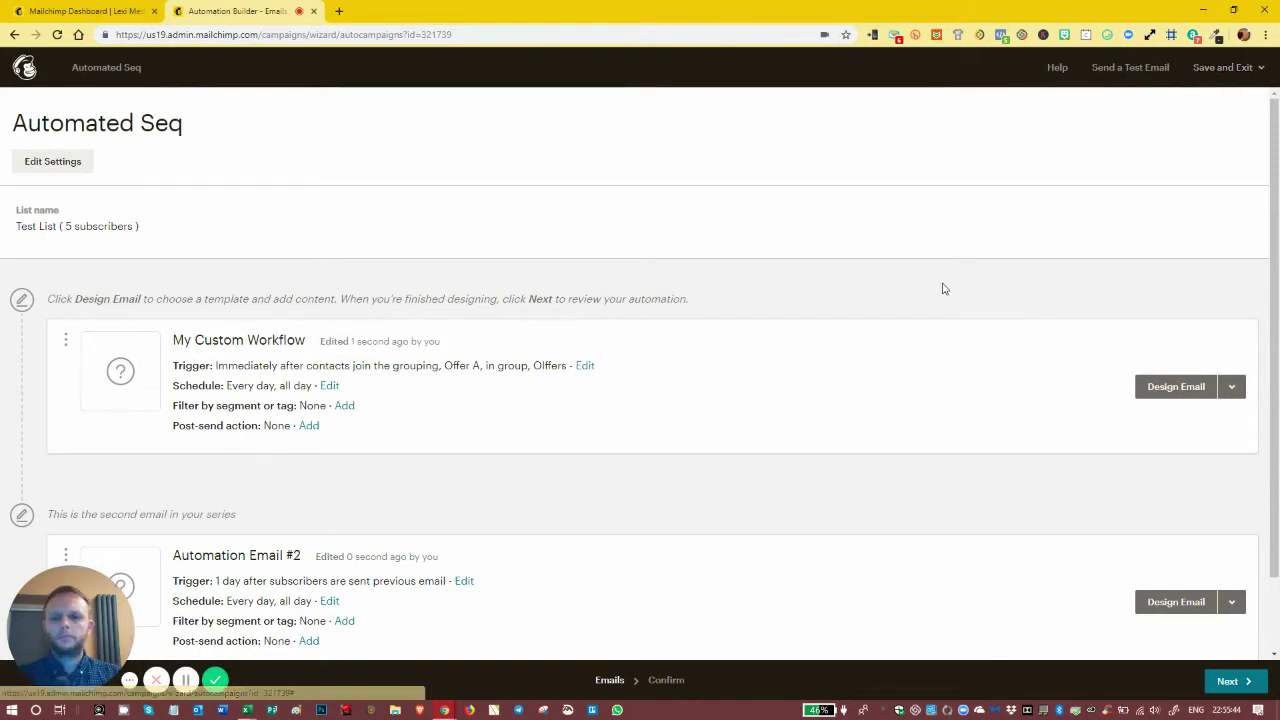
- Examine the trigger description and delay of Automation Email #2, leaving the trigger editor without saving
scroll(348, 494, down, 1)
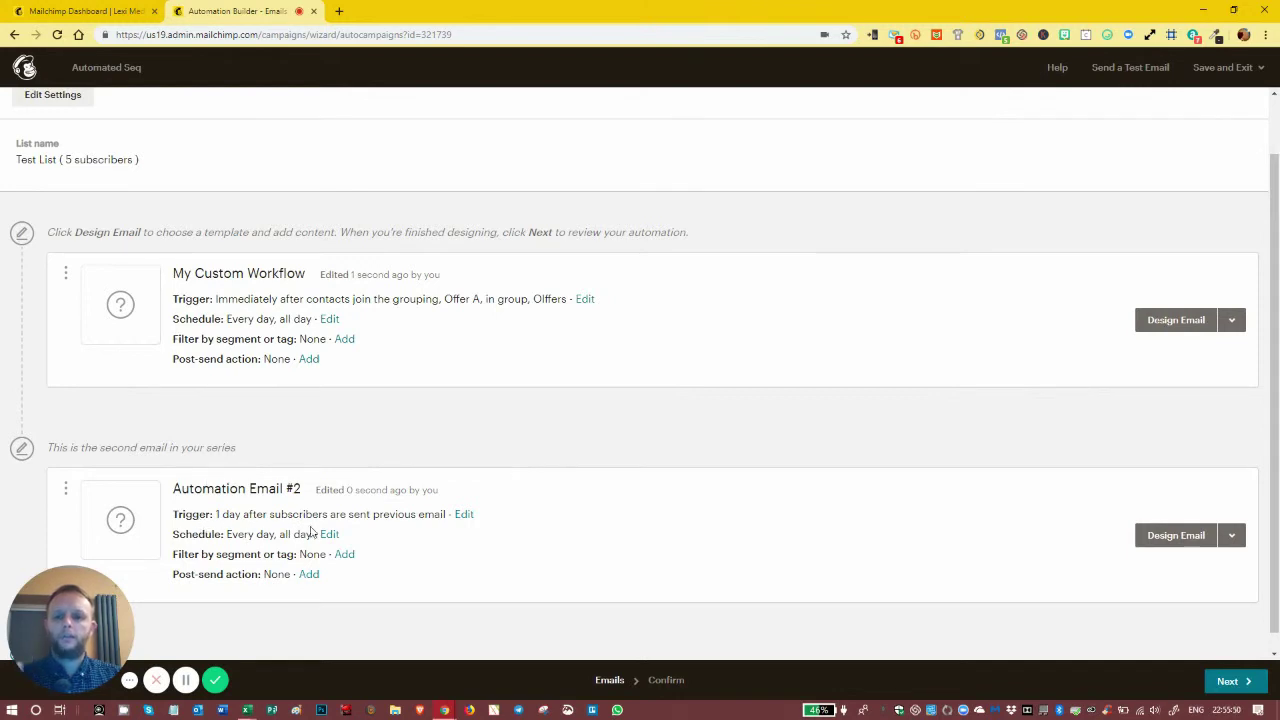
click(465, 516)
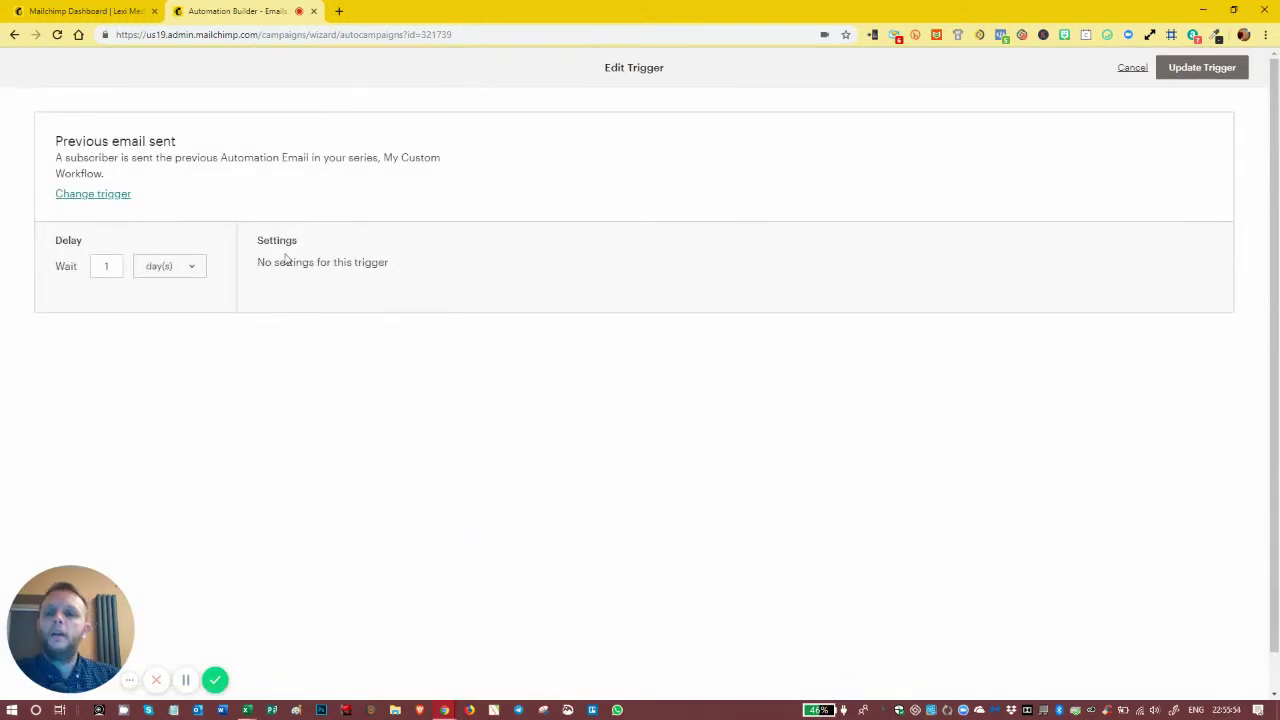
drag(56, 157, 209, 183)
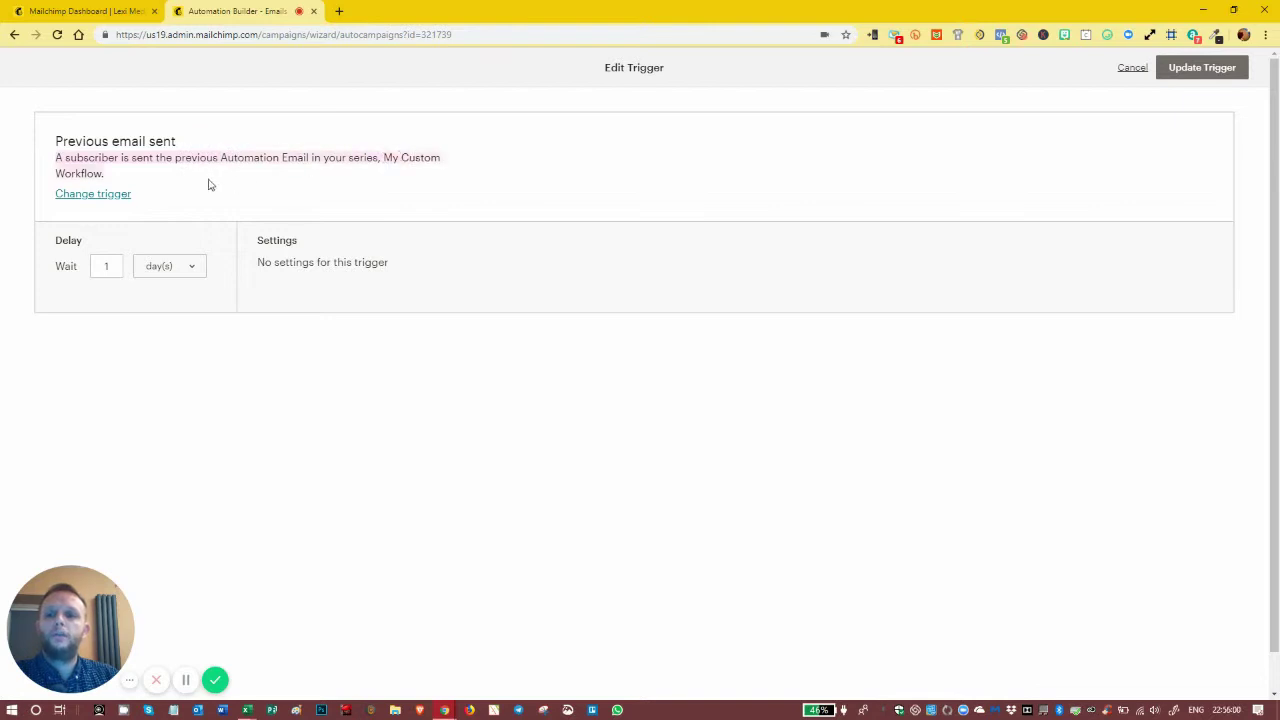
click(1132, 66)
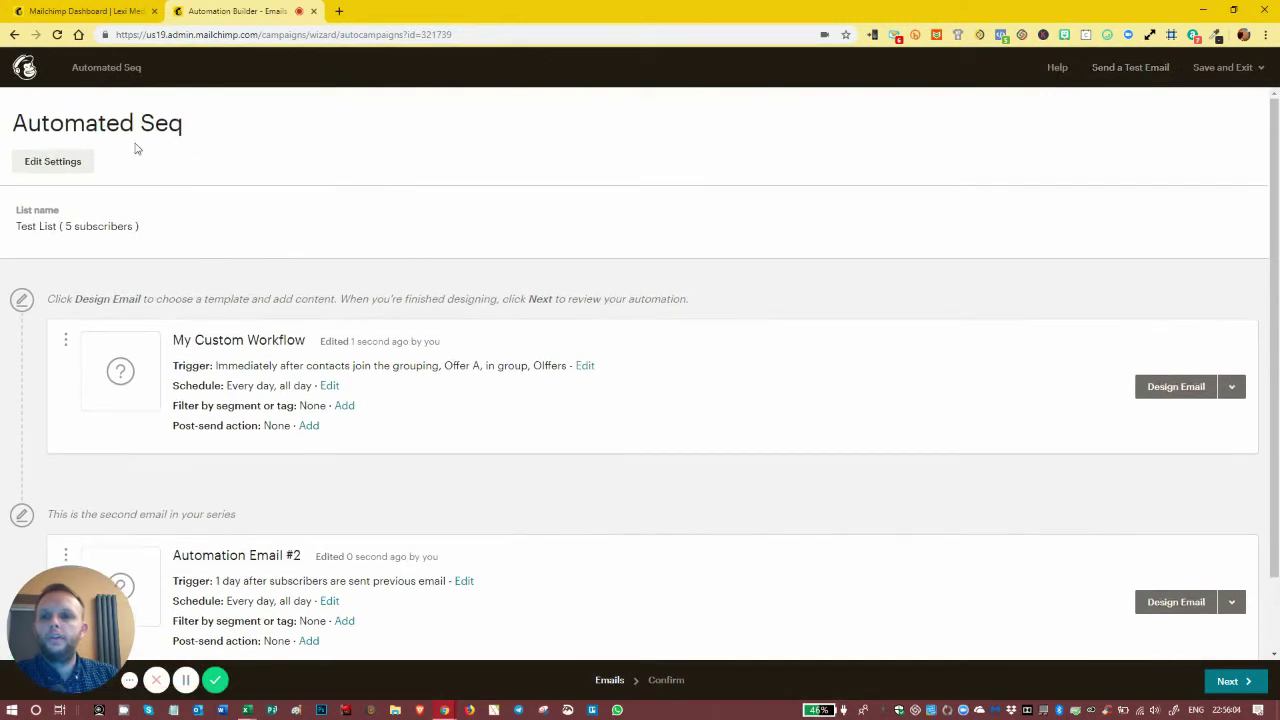
scroll(270, 282, down, 1)
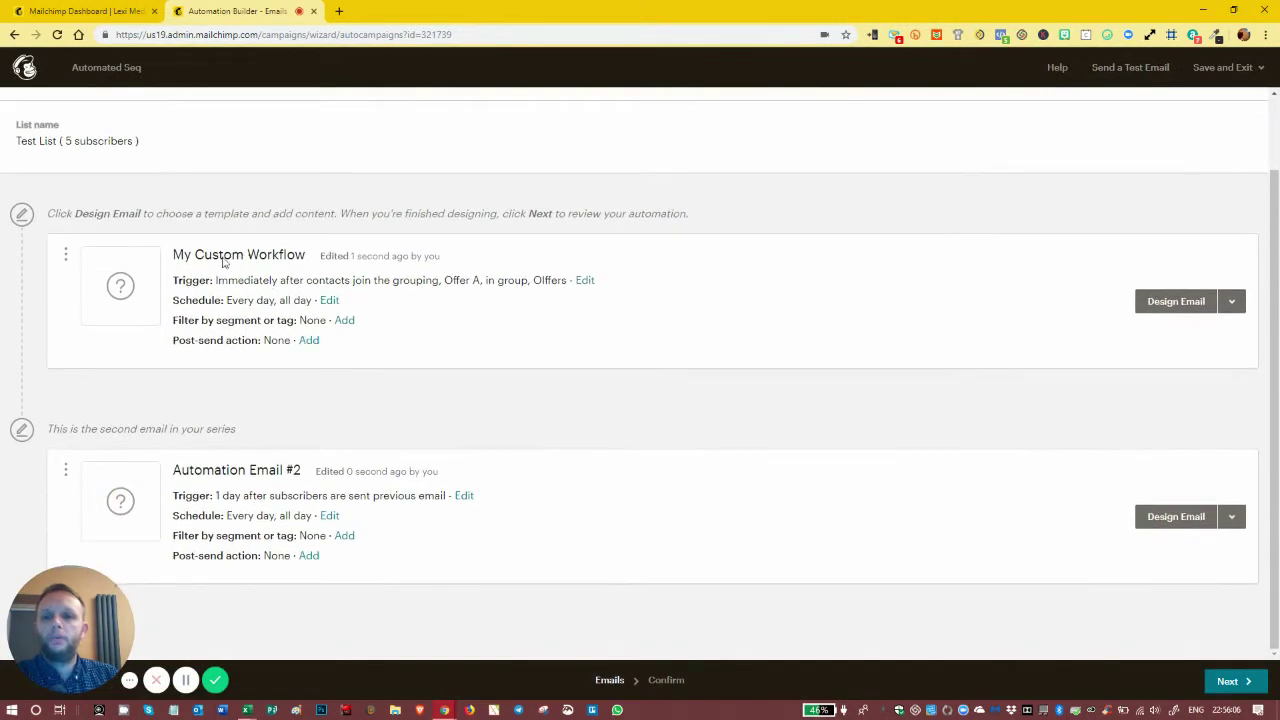
click(460, 497)
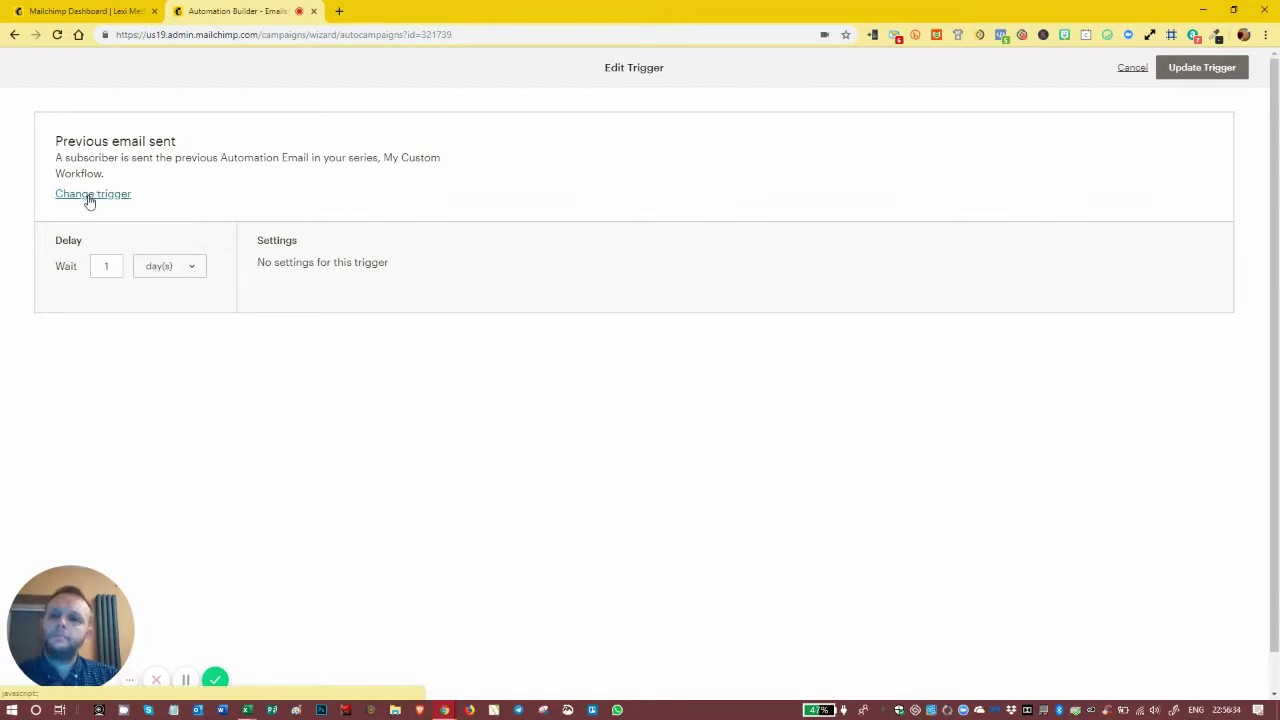
click(1130, 69)
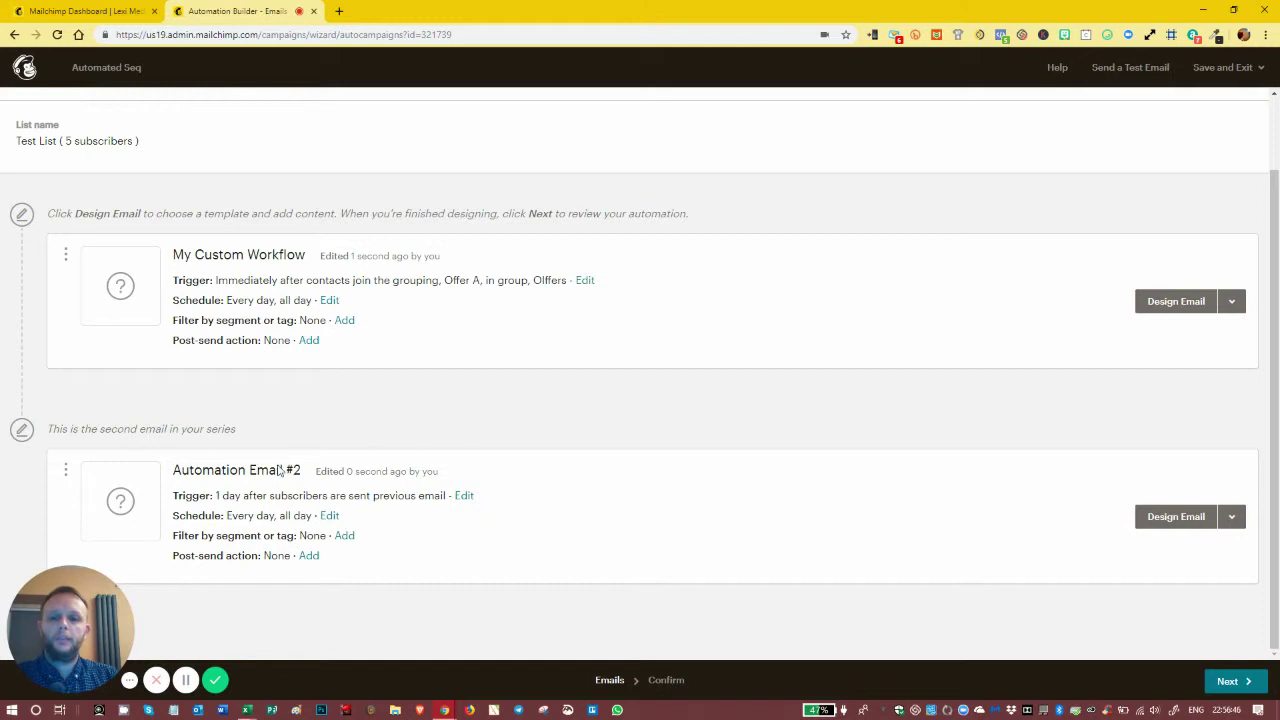
- Change the trigger of Automation Email #2 to Previous email opened
click(466, 496)
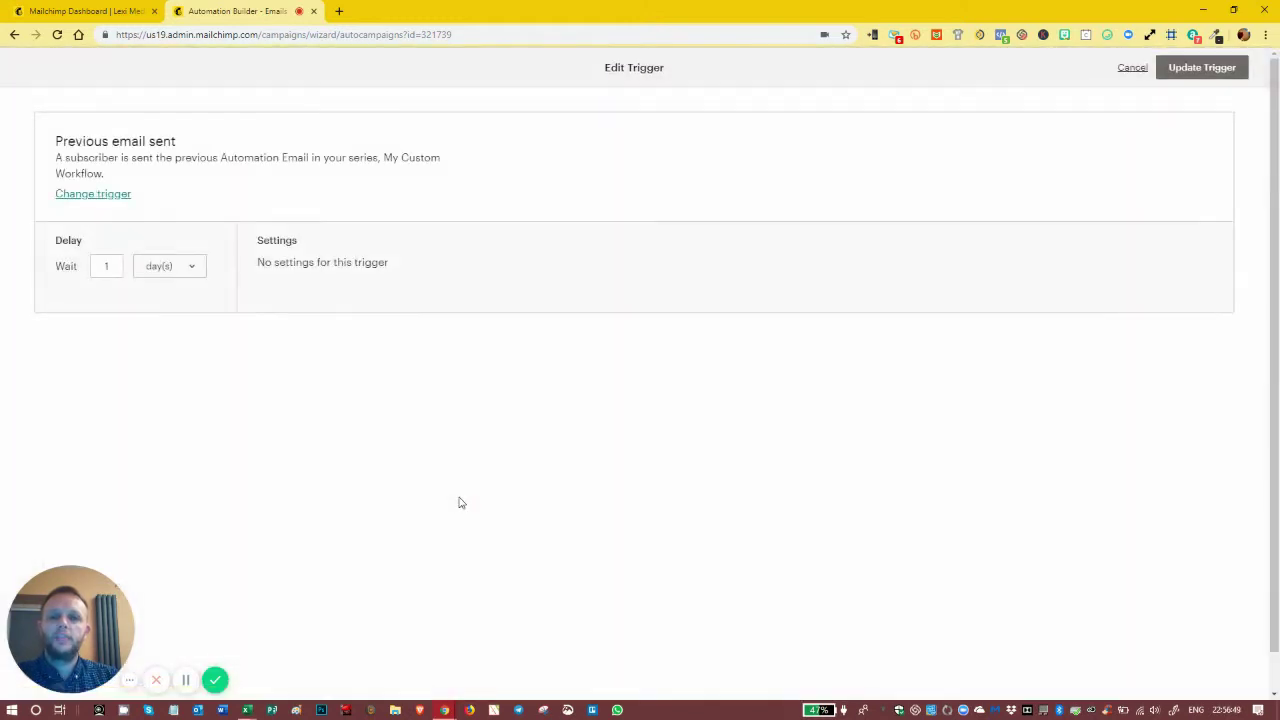
click(110, 195)
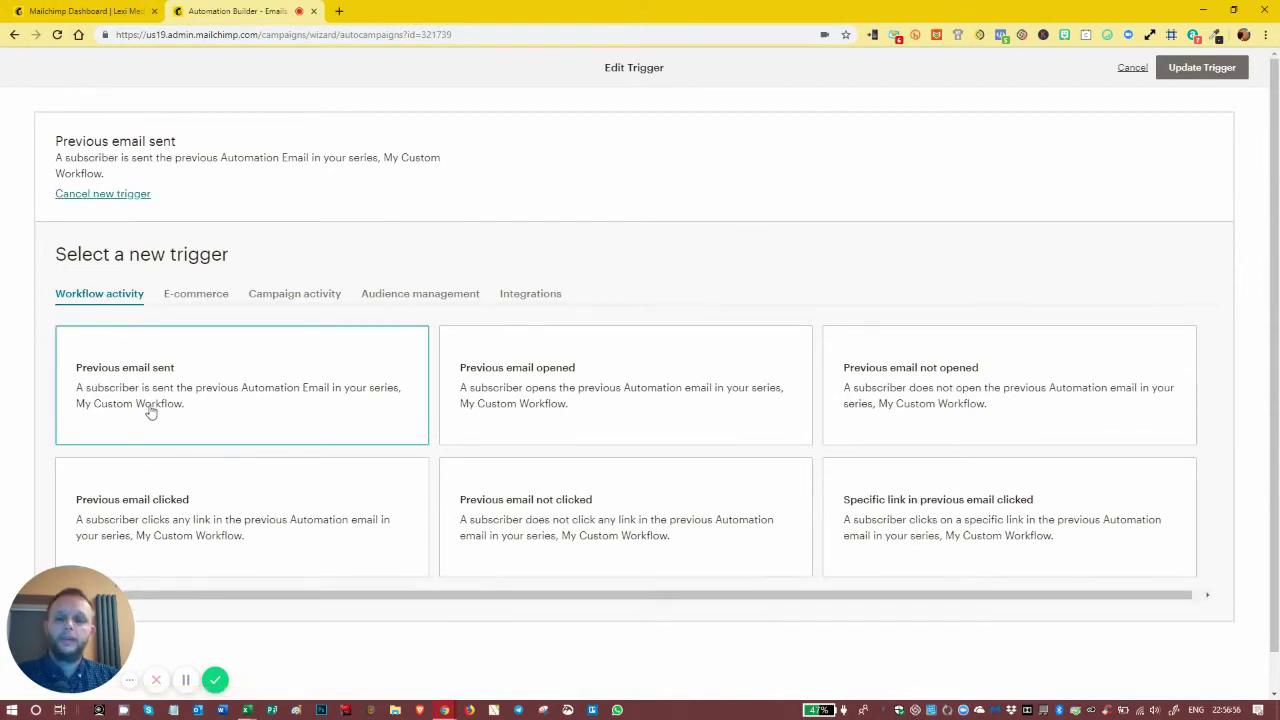
scroll(220, 420, down, 1)
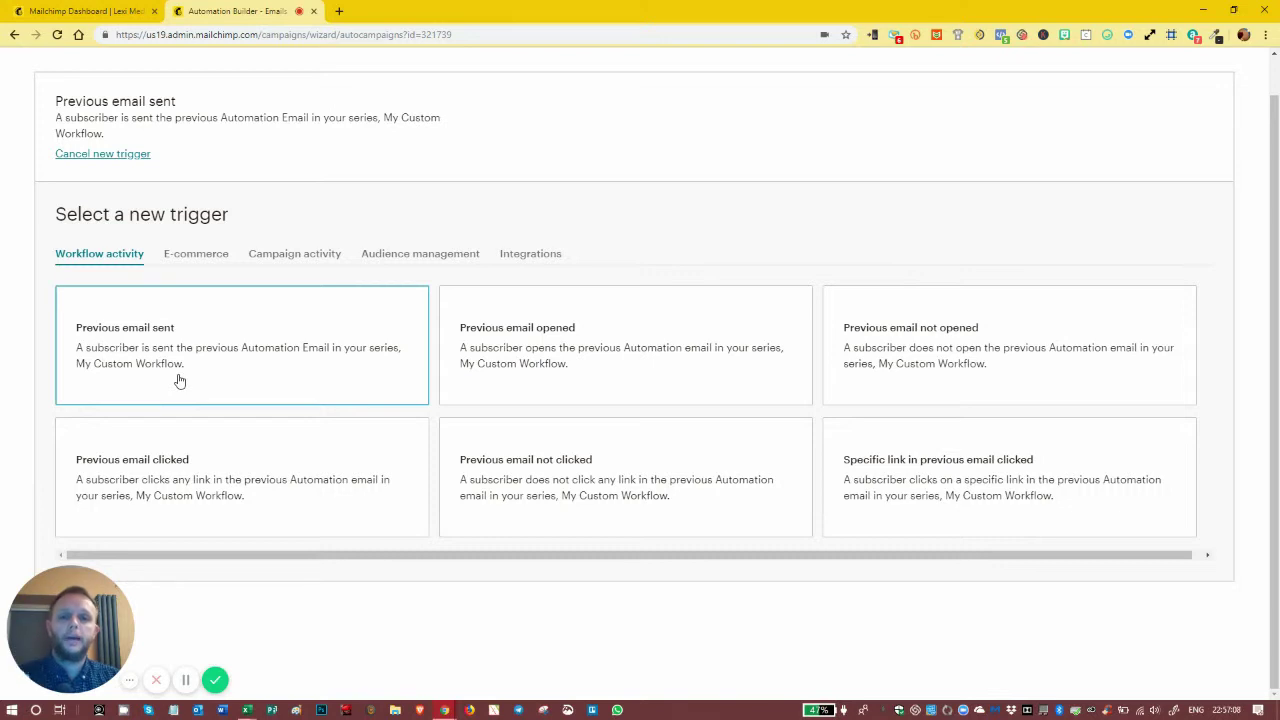
click(654, 354)
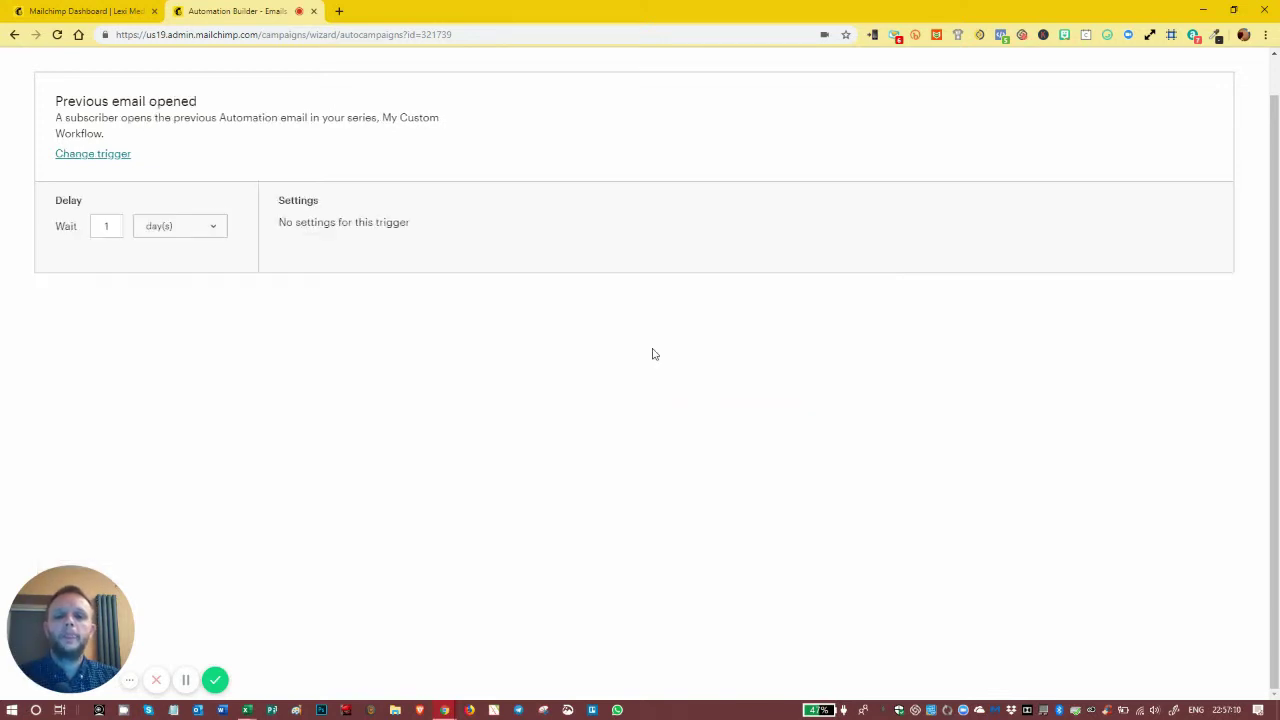
- Compare the workflow activity and campaign activity triggers available for Automation Email #2, and cancel choosing a new trigger
click(95, 155)
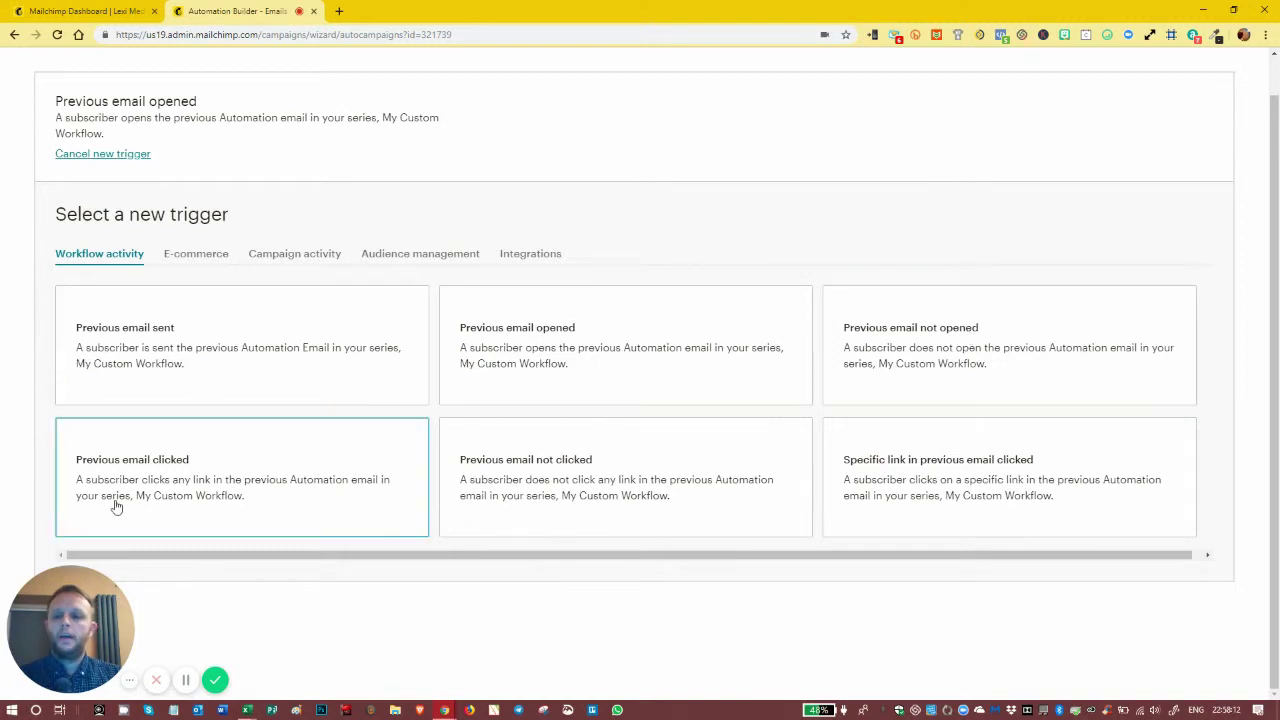
click(309, 262)
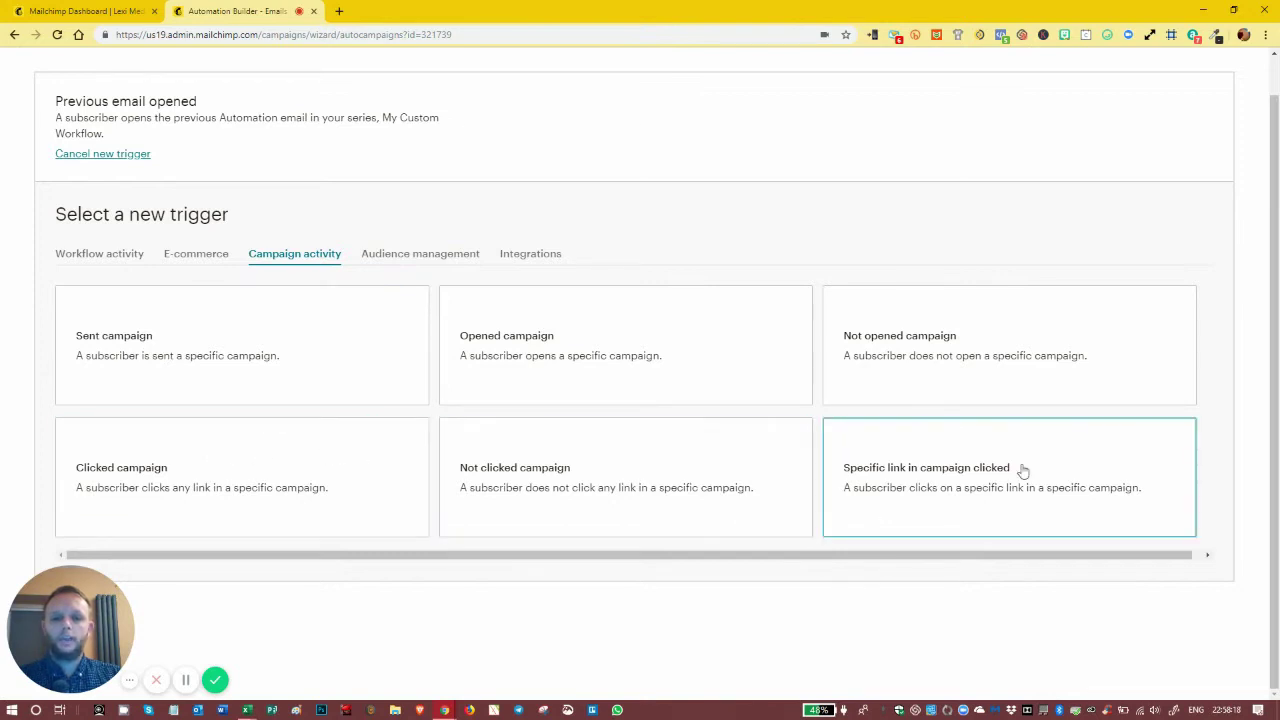
click(108, 262)
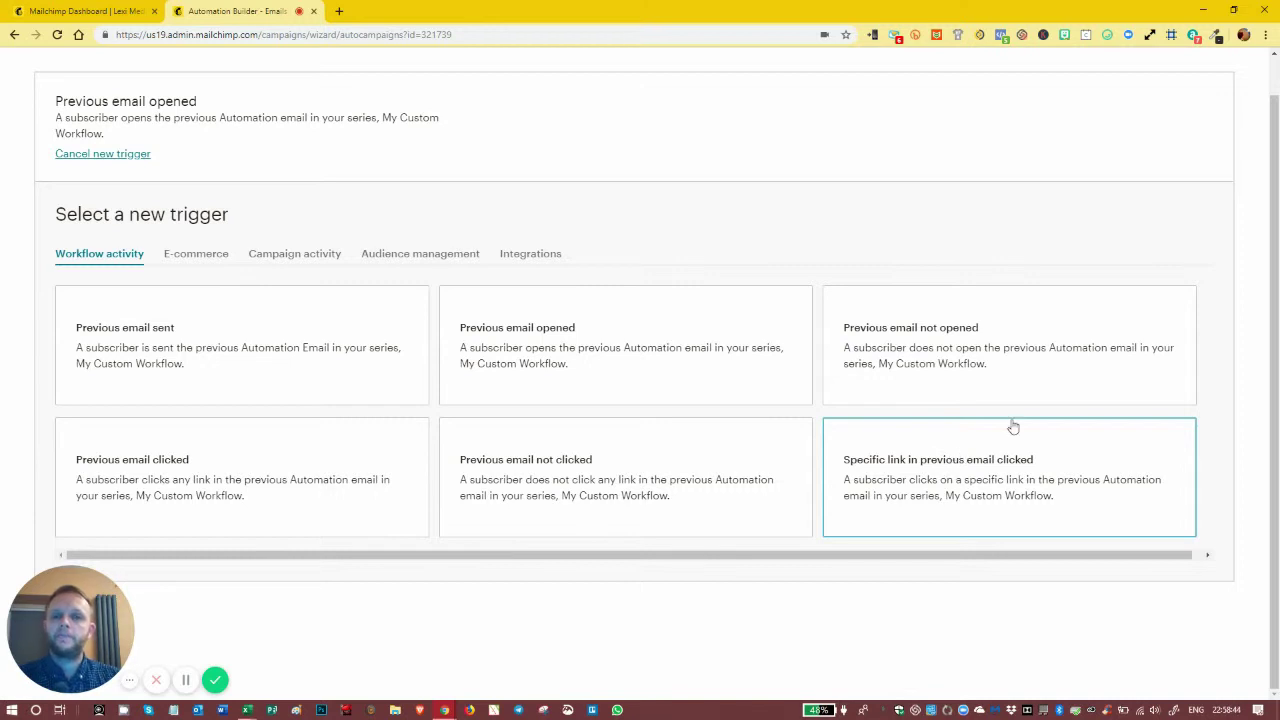
click(122, 156)
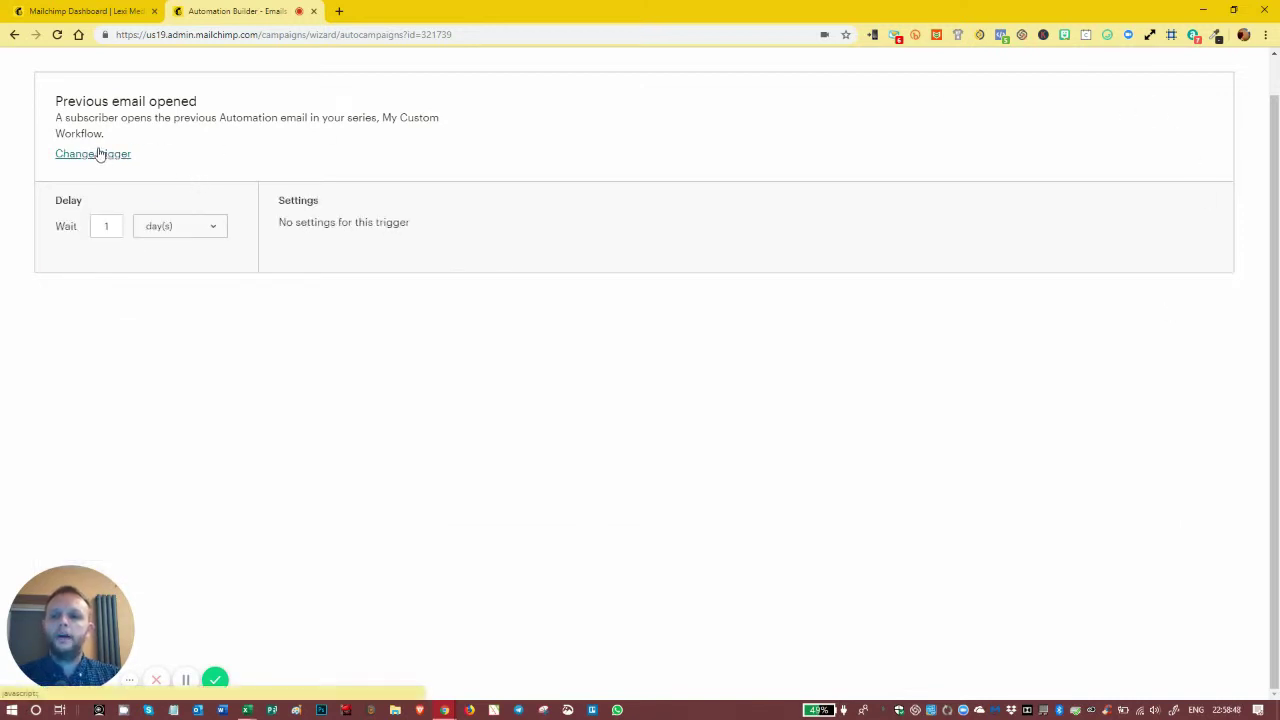
- Set the delay of the Previous email opened trigger to immediately
click(109, 229)
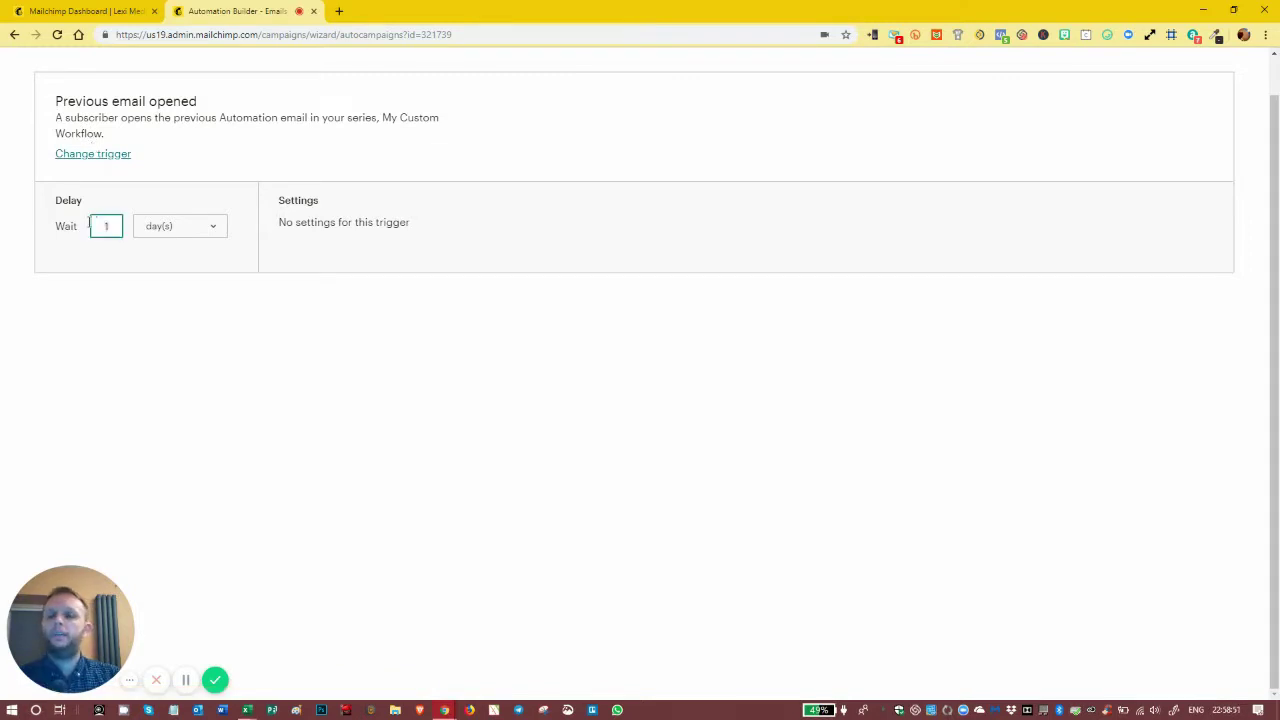
click(170, 229)
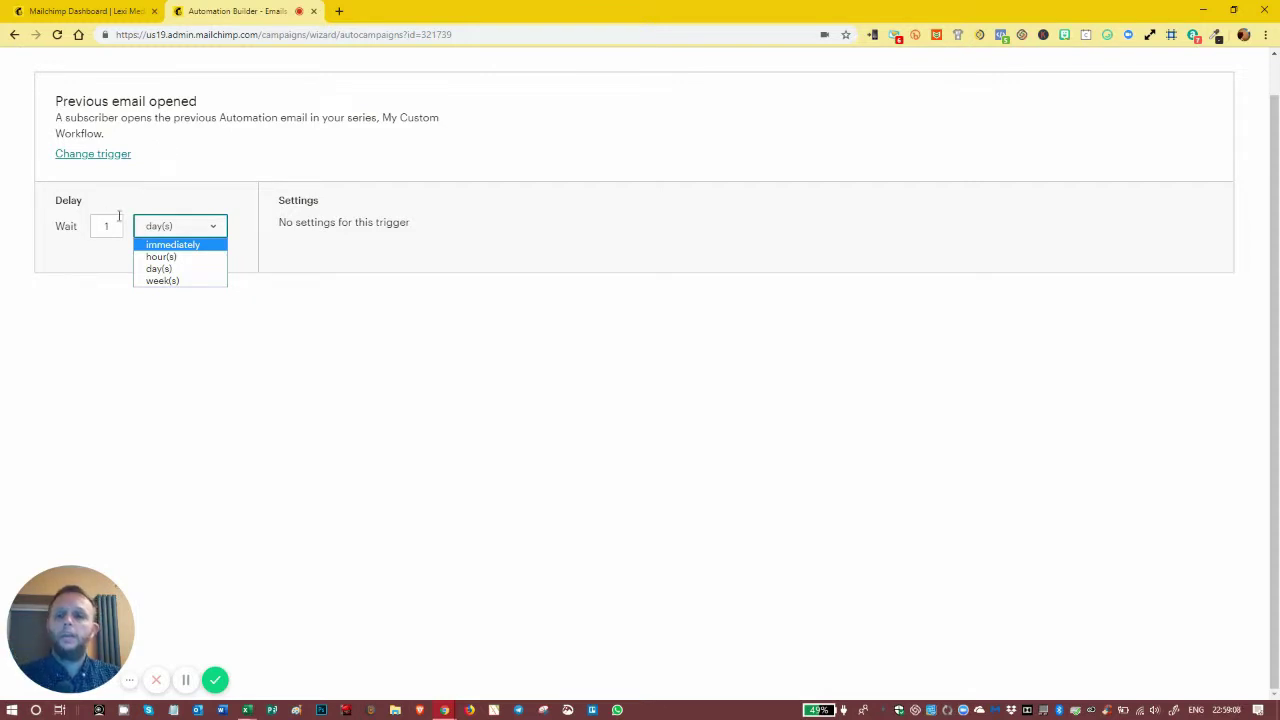
click(172, 245)
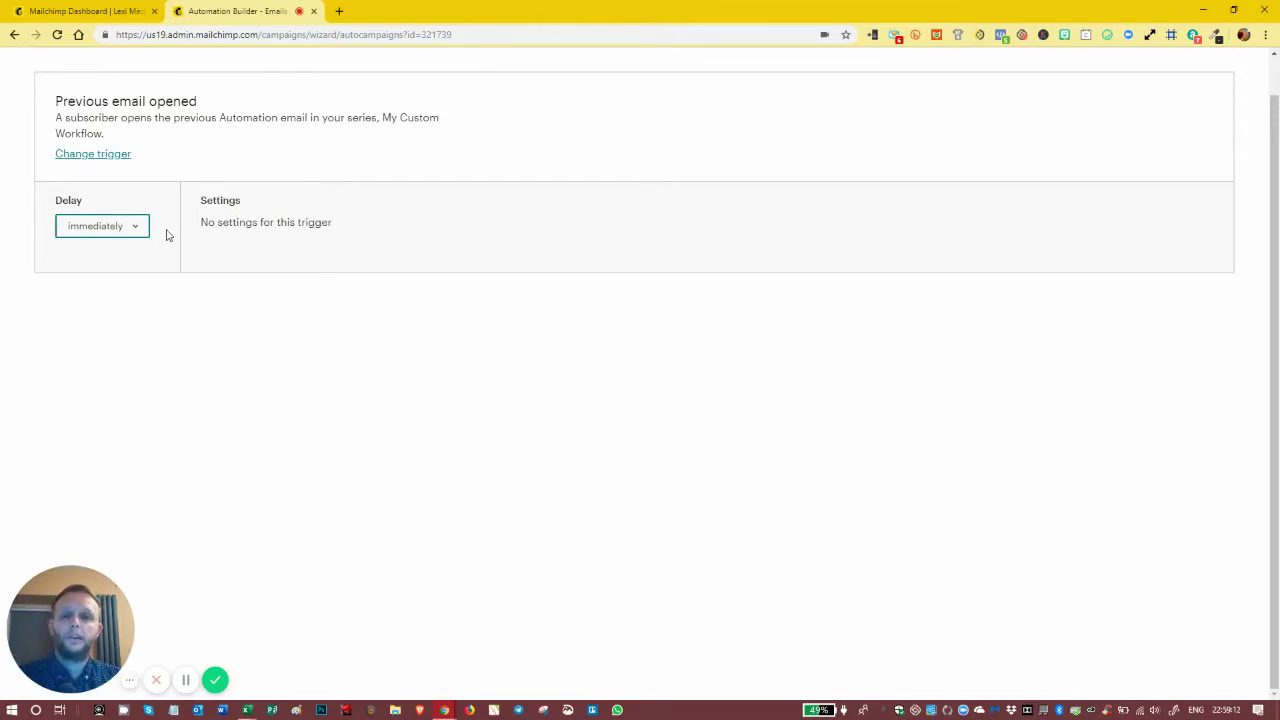
- Check the available delay units, and change the trigger of Automation Email #2 to Previous email sent
click(110, 227)
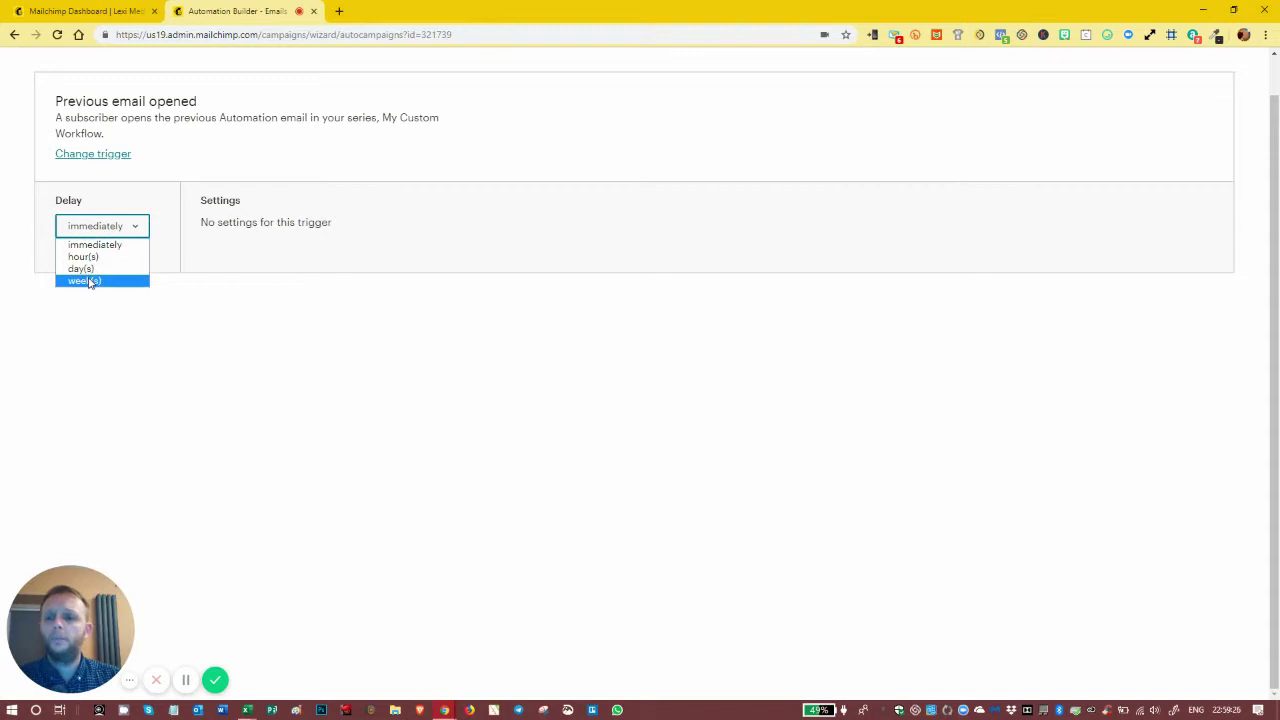
click(268, 305)
click(110, 155)
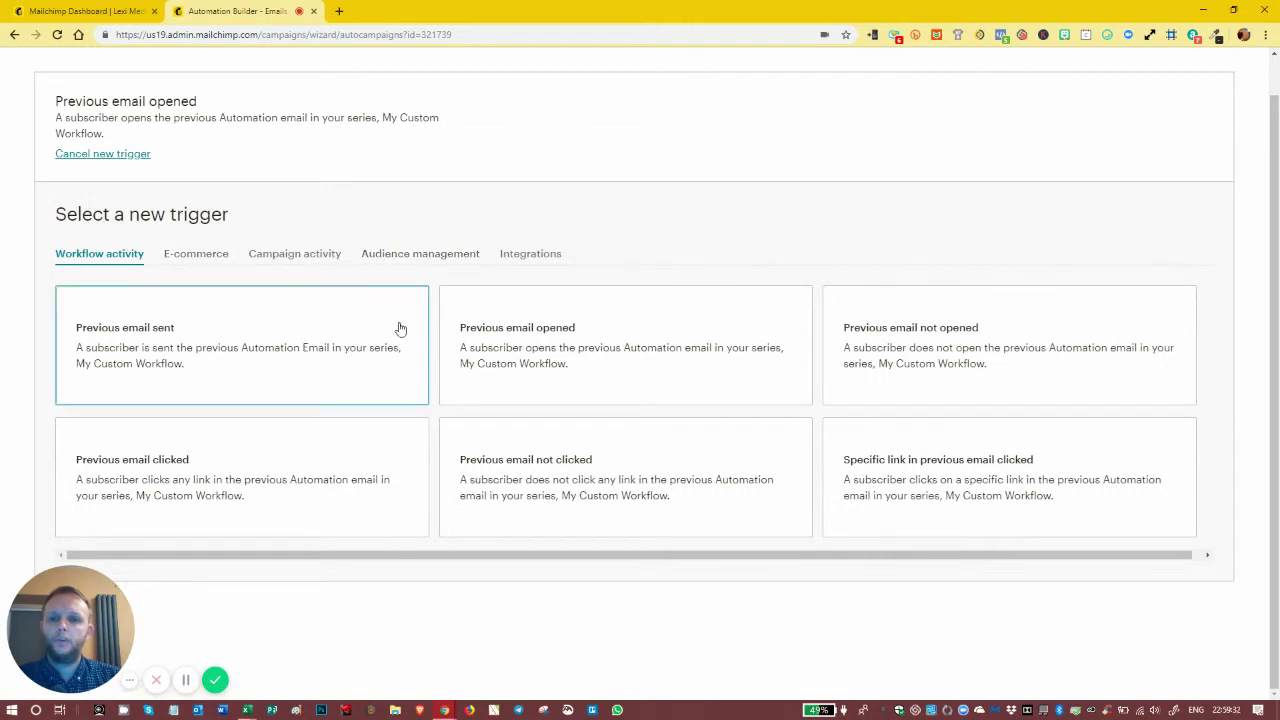
click(127, 336)
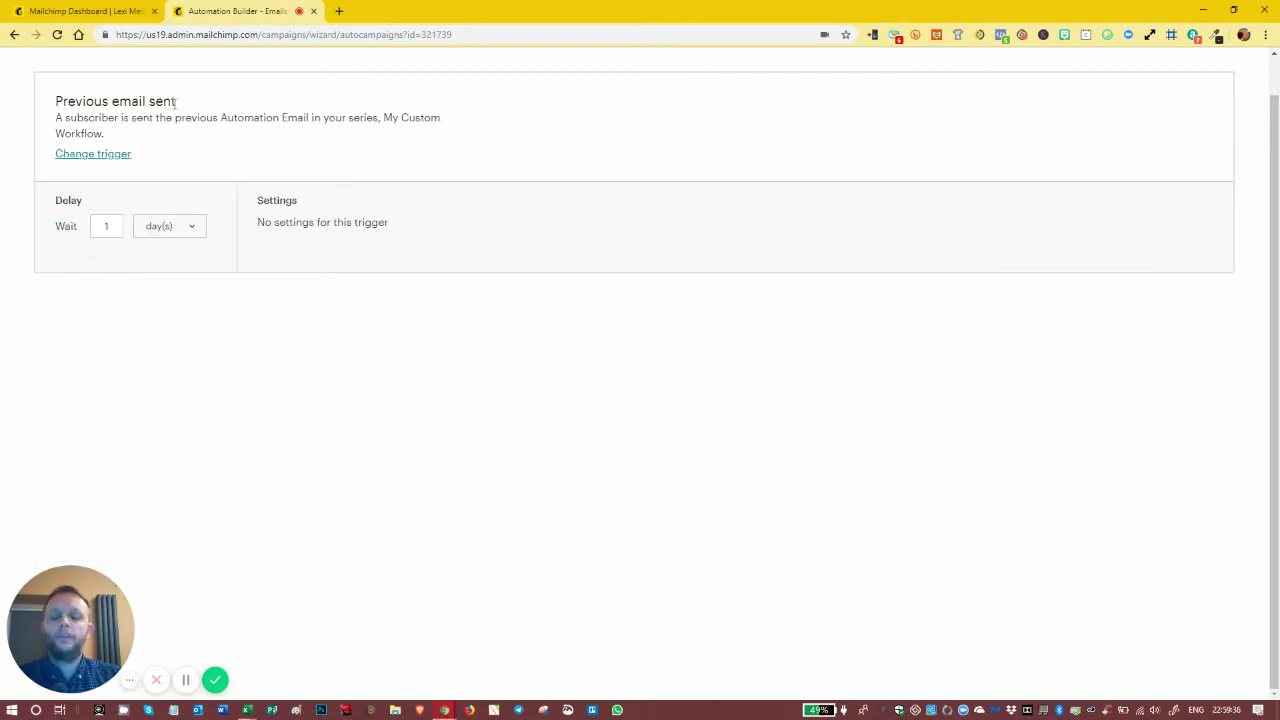
- Try hours as the delay unit of the Previous email sent trigger, settle on 1 day and update the trigger
click(196, 236)
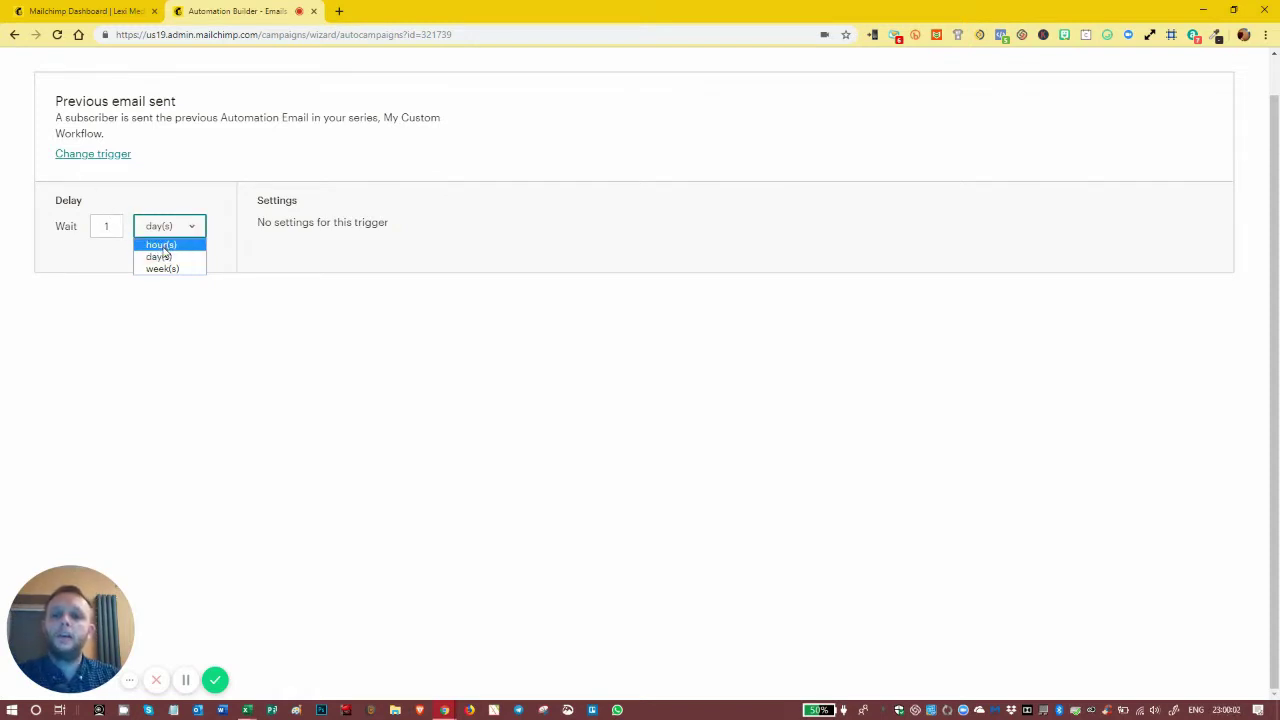
click(162, 246)
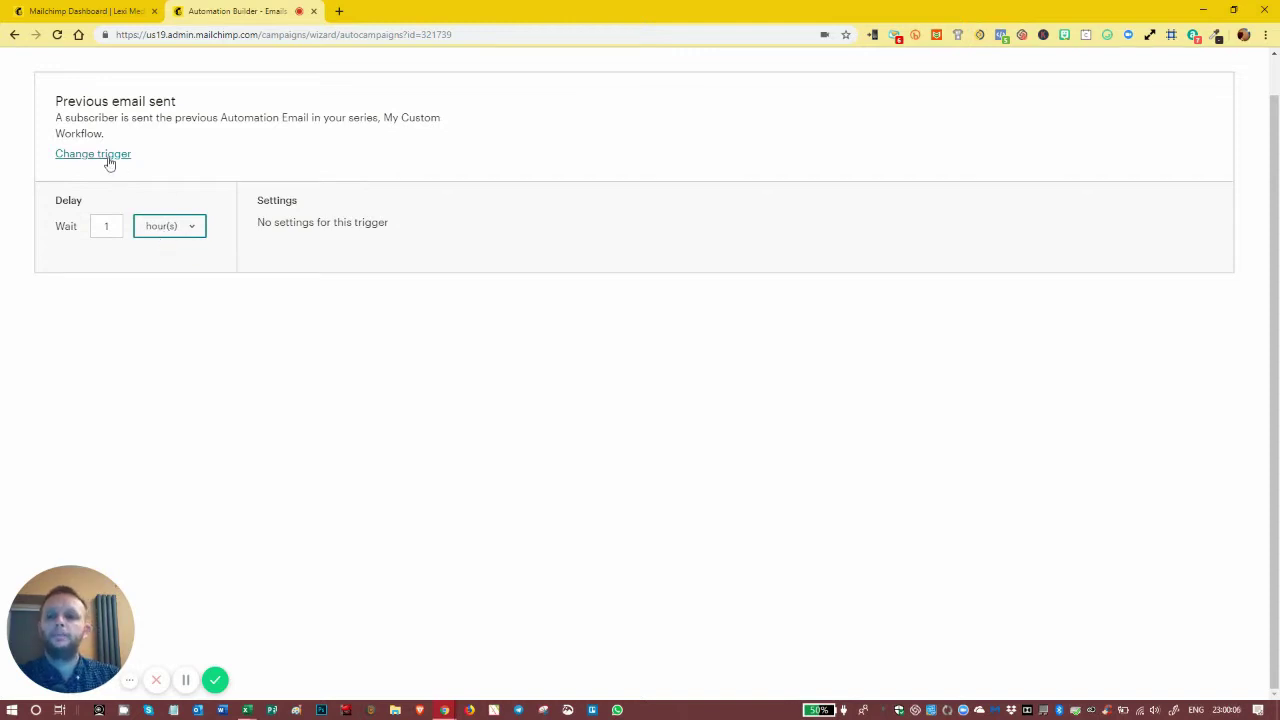
click(163, 226)
click(156, 258)
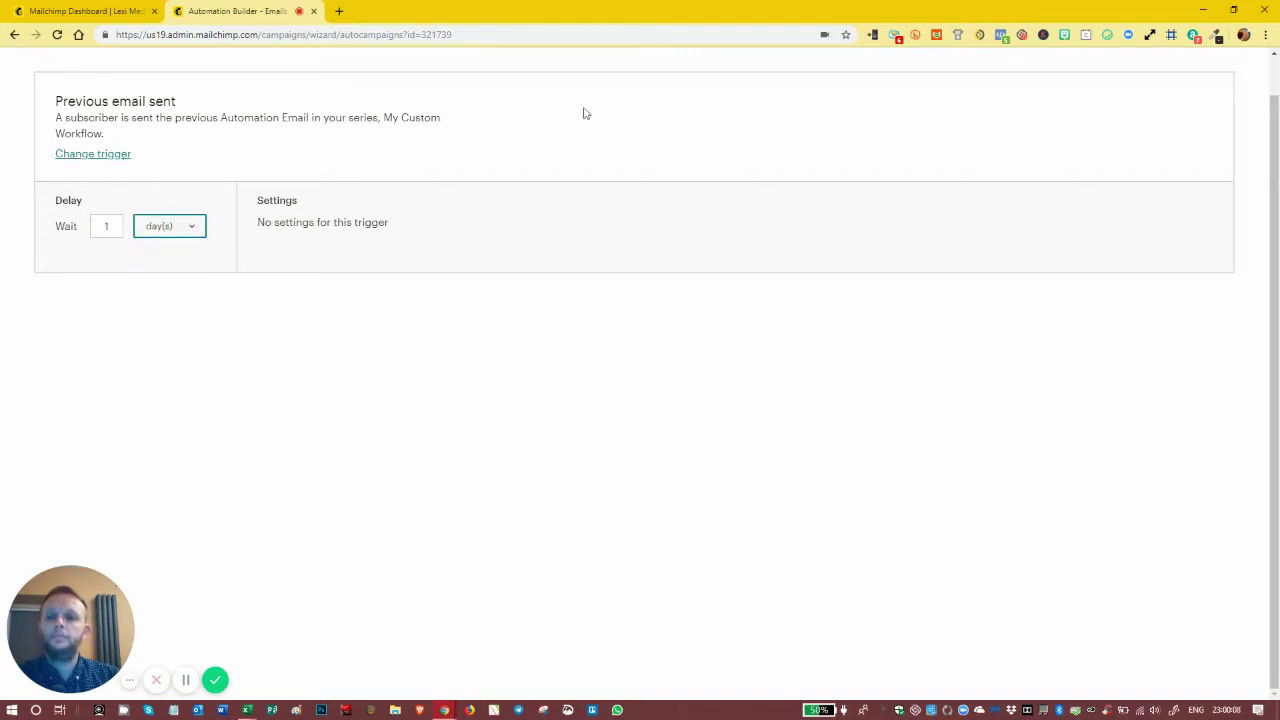
scroll(980, 203, up, 1)
key(Return)
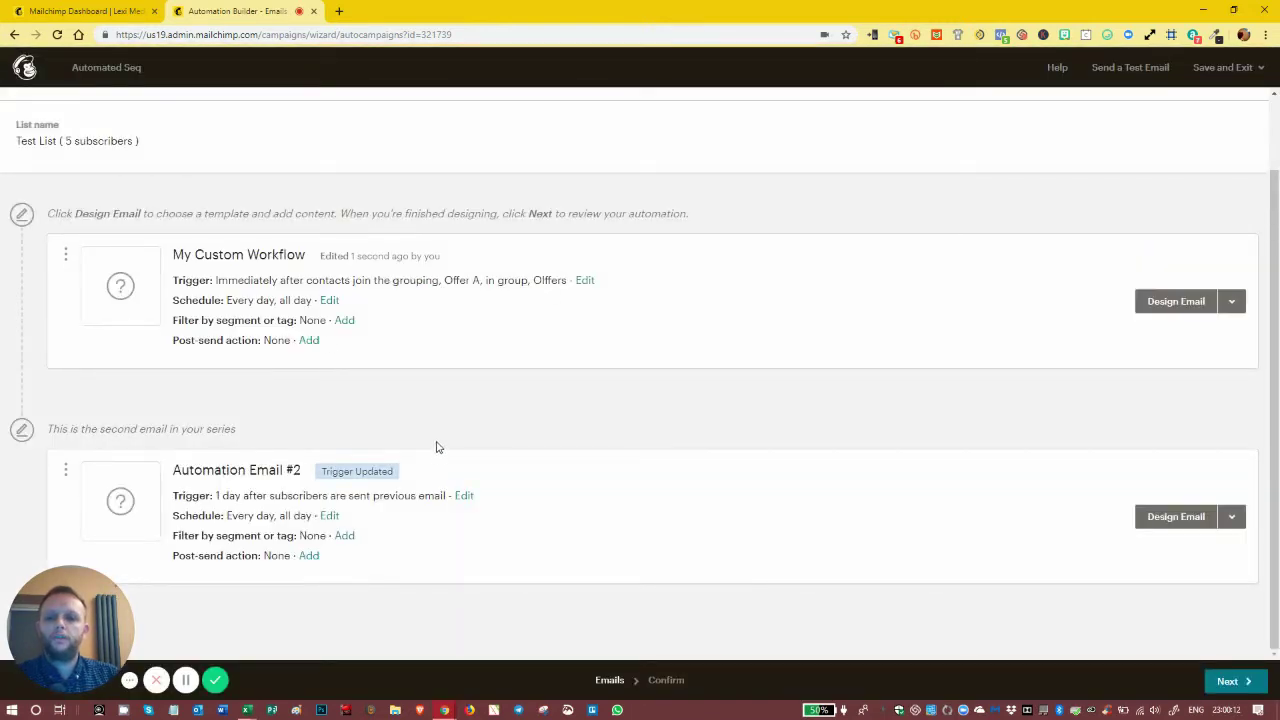
- Add a third email to the automation sequence after Automation Email #2
drag(76, 628, 182, 628)
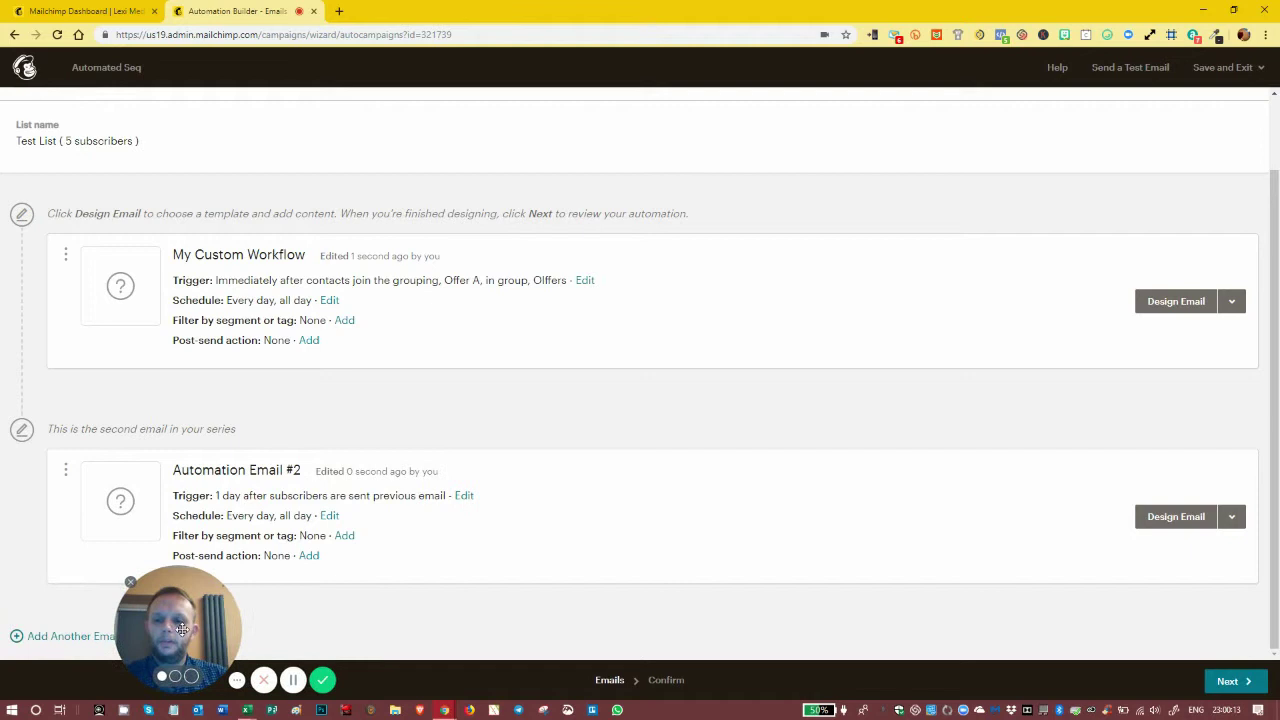
click(52, 636)
scroll(307, 452, down, 2)
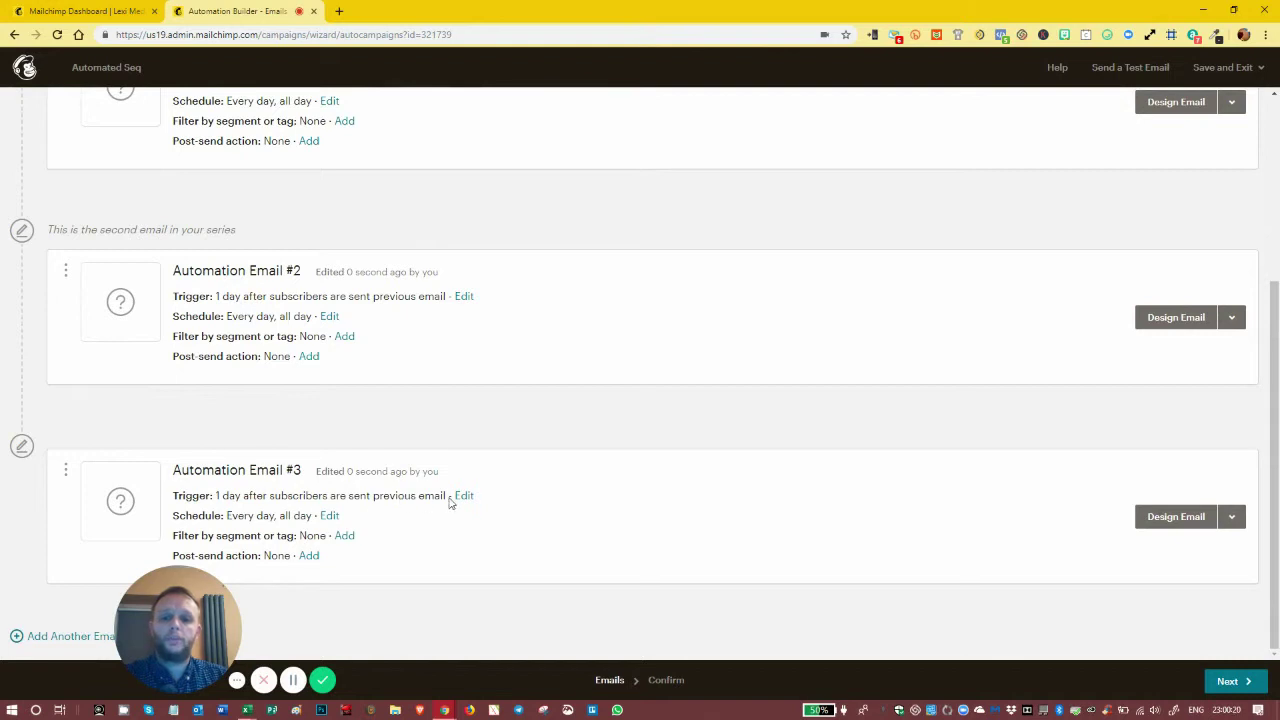
drag(168, 605, 41, 613)
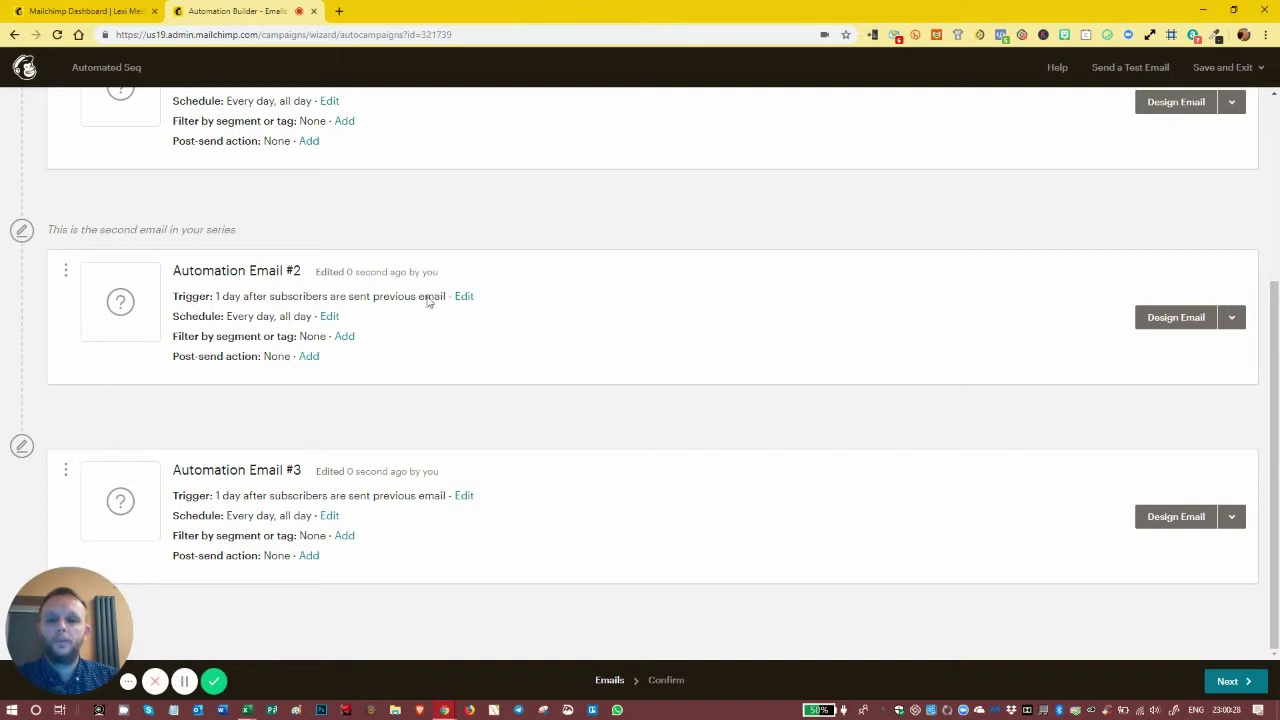
- Review the triggers of the three emails and the send schedule of My Custom Workflow, leaving the schedule without saving
scroll(379, 380, up, 1)
scroll(379, 380, up, 1)
scroll(409, 540, down, 1)
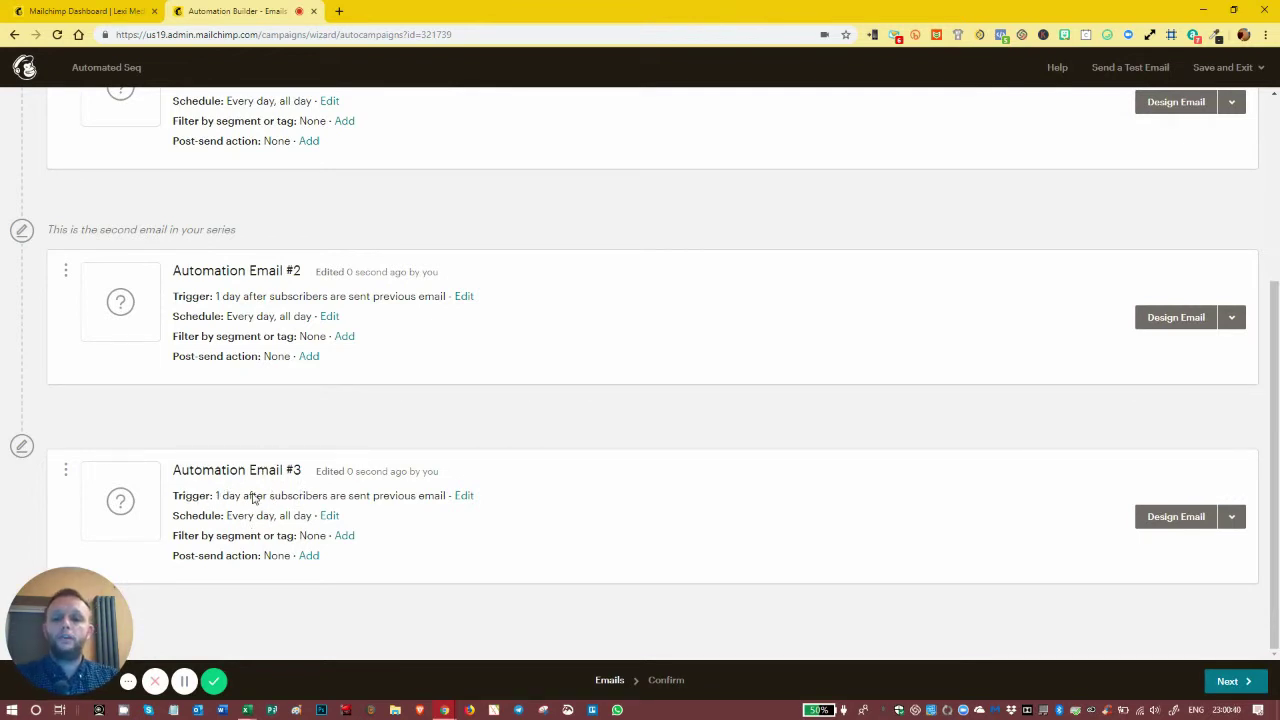
scroll(366, 515, up, 3)
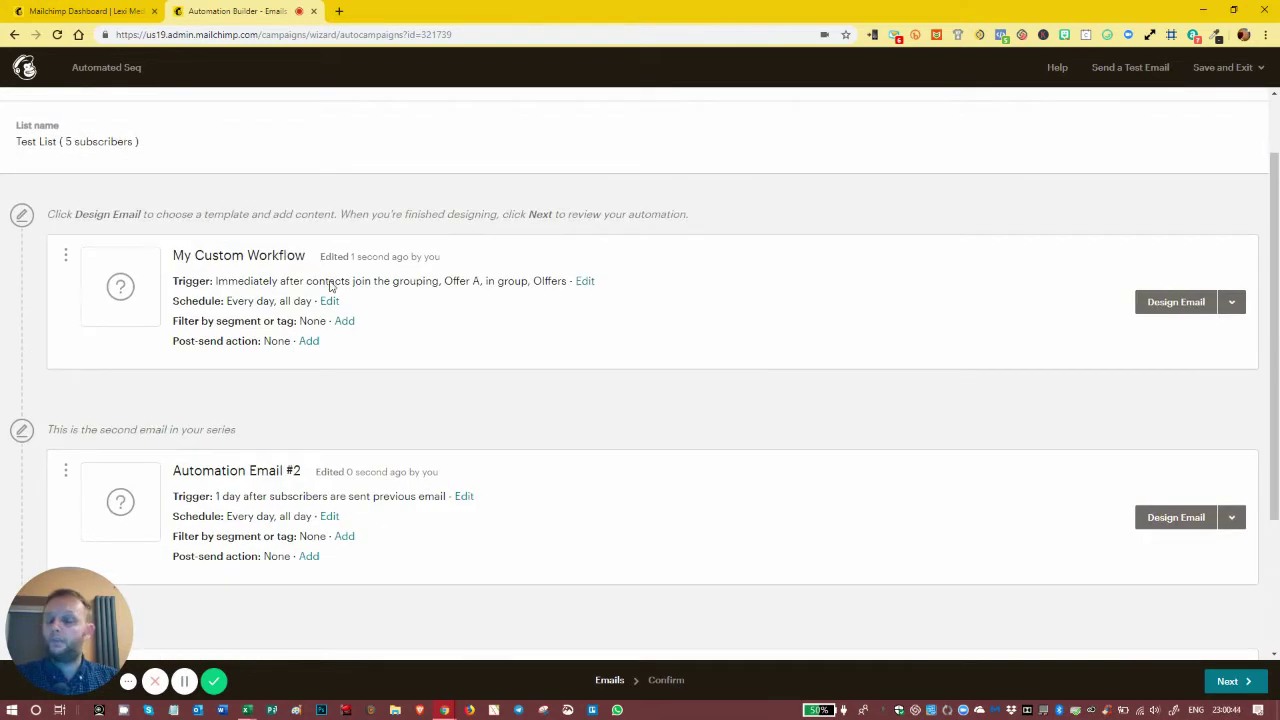
scroll(330, 287, down, 2)
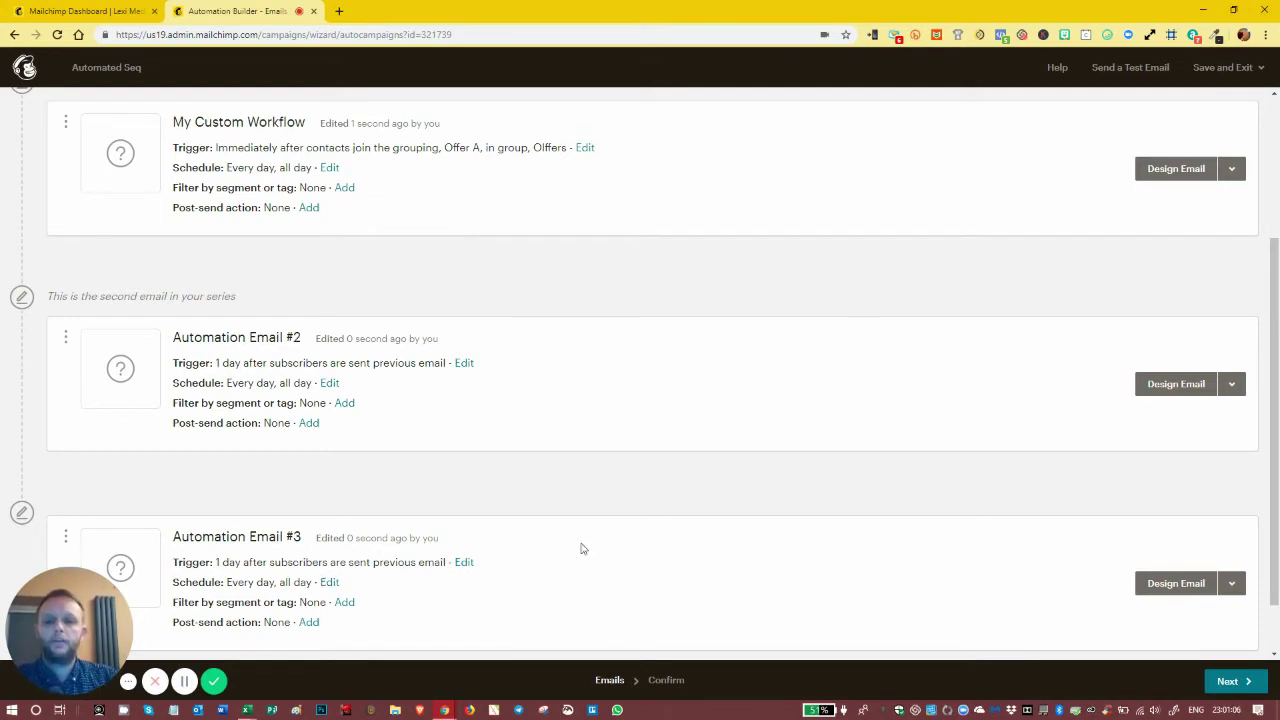
scroll(460, 564, down, 1)
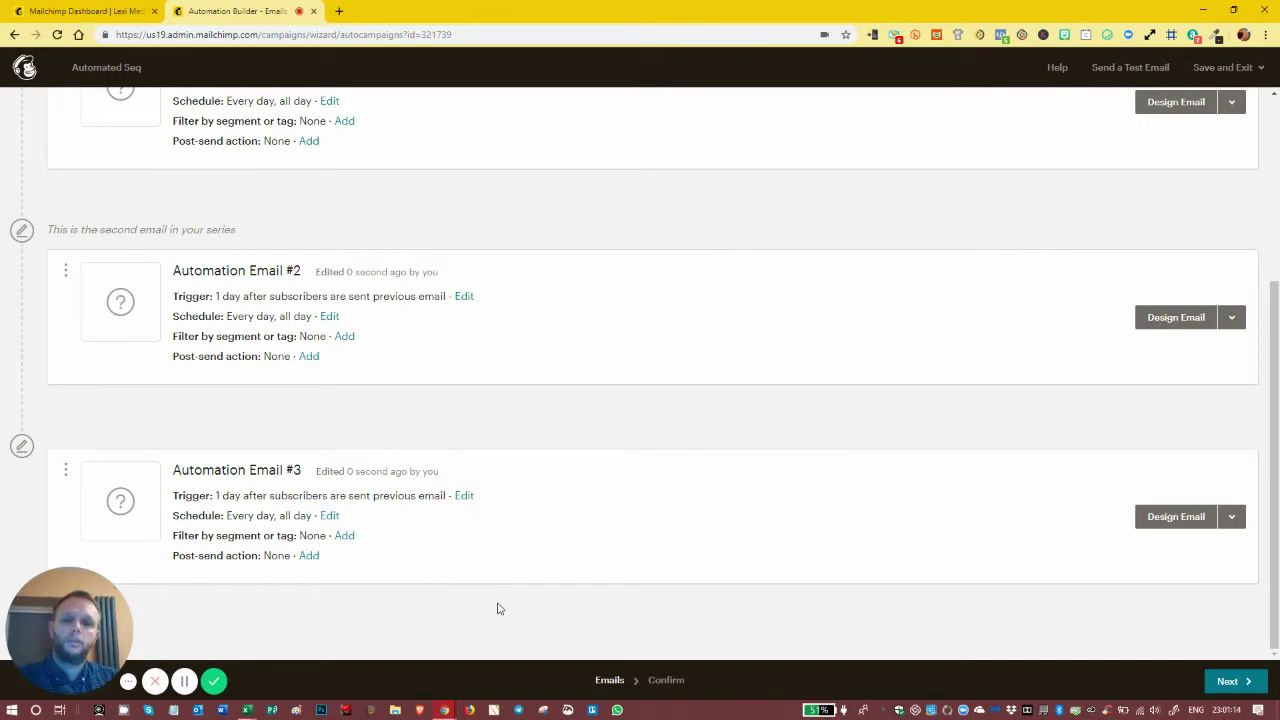
scroll(500, 605, up, 3)
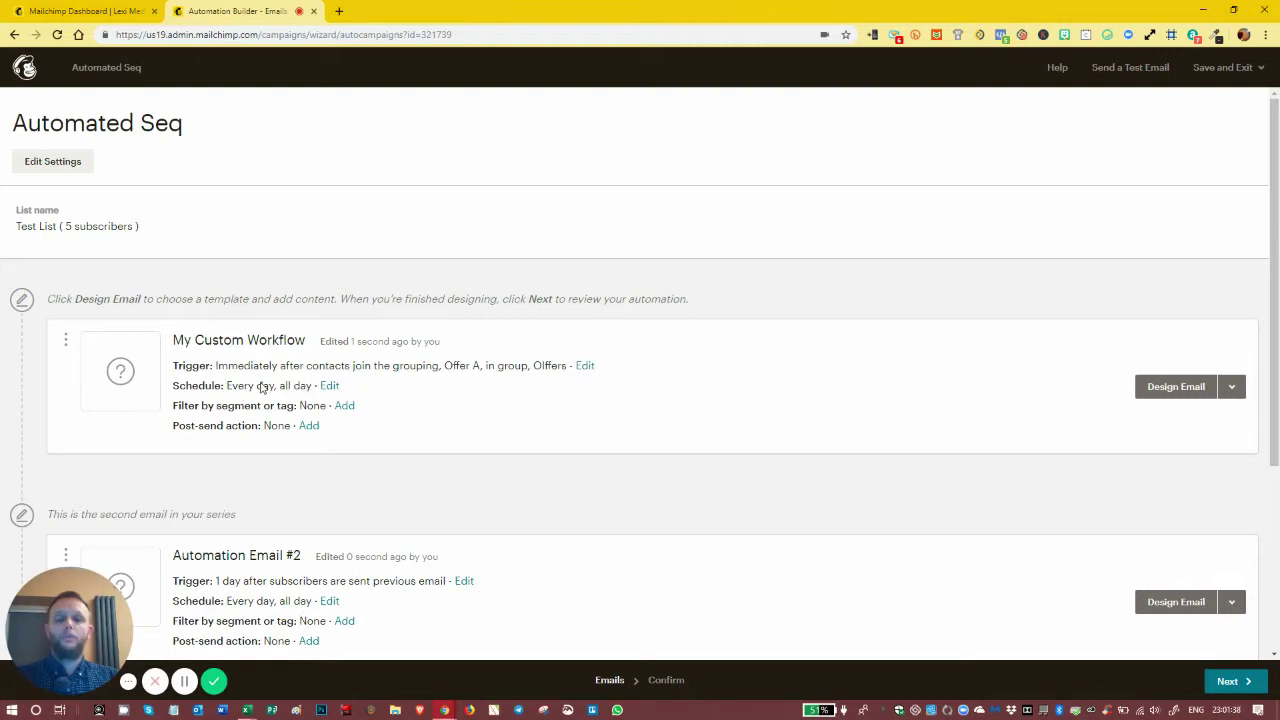
click(330, 386)
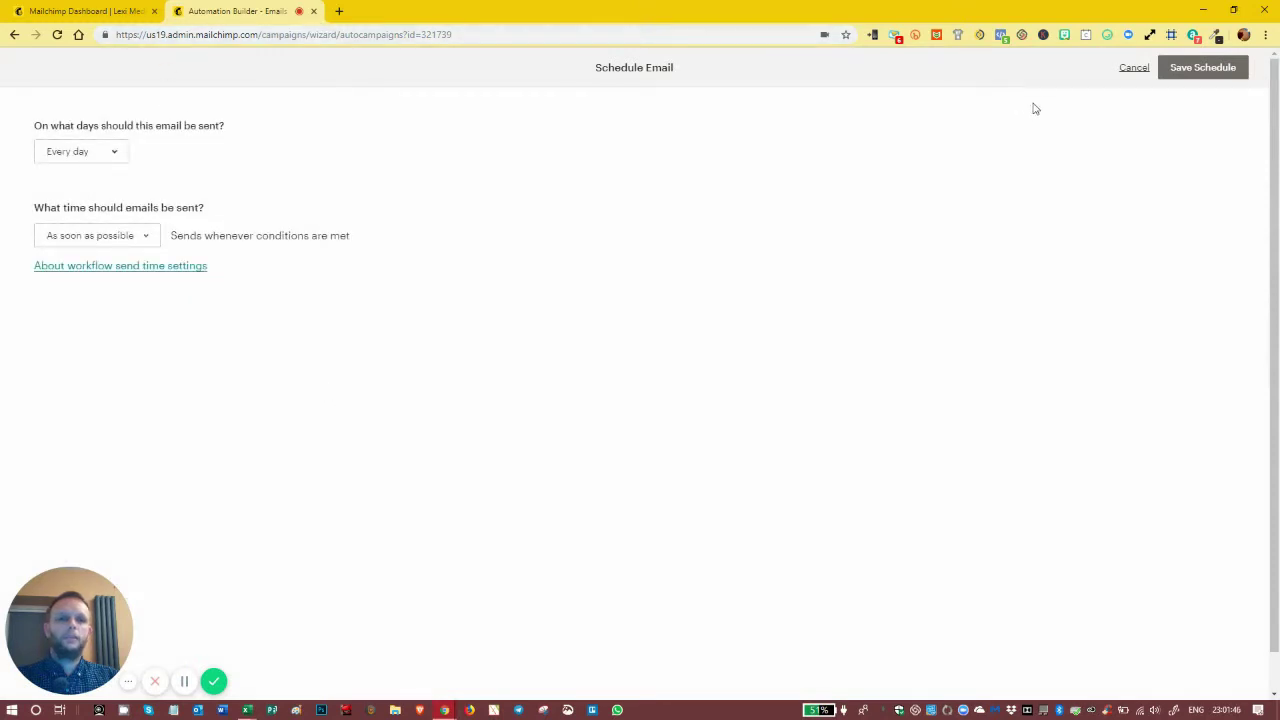
click(1134, 67)
- Restrict the sending days in the schedule of Automation Email #2 to Monday only
scroll(390, 370, down, 1)
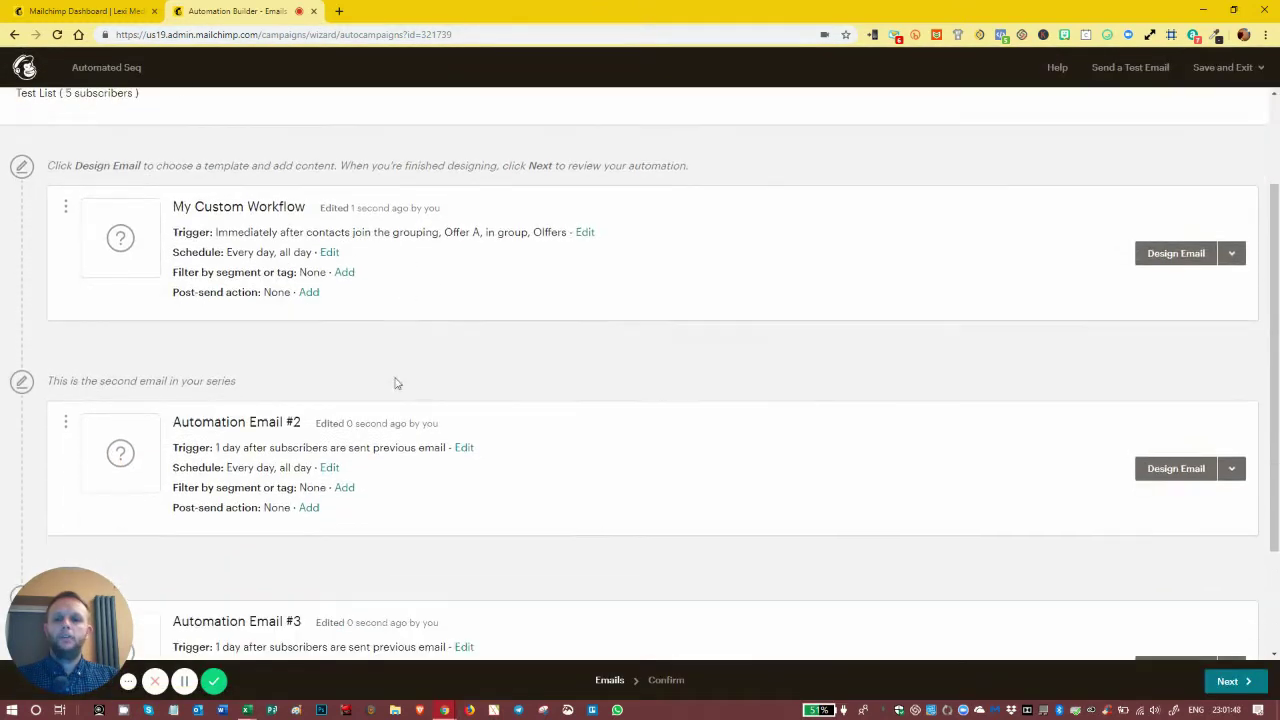
click(329, 468)
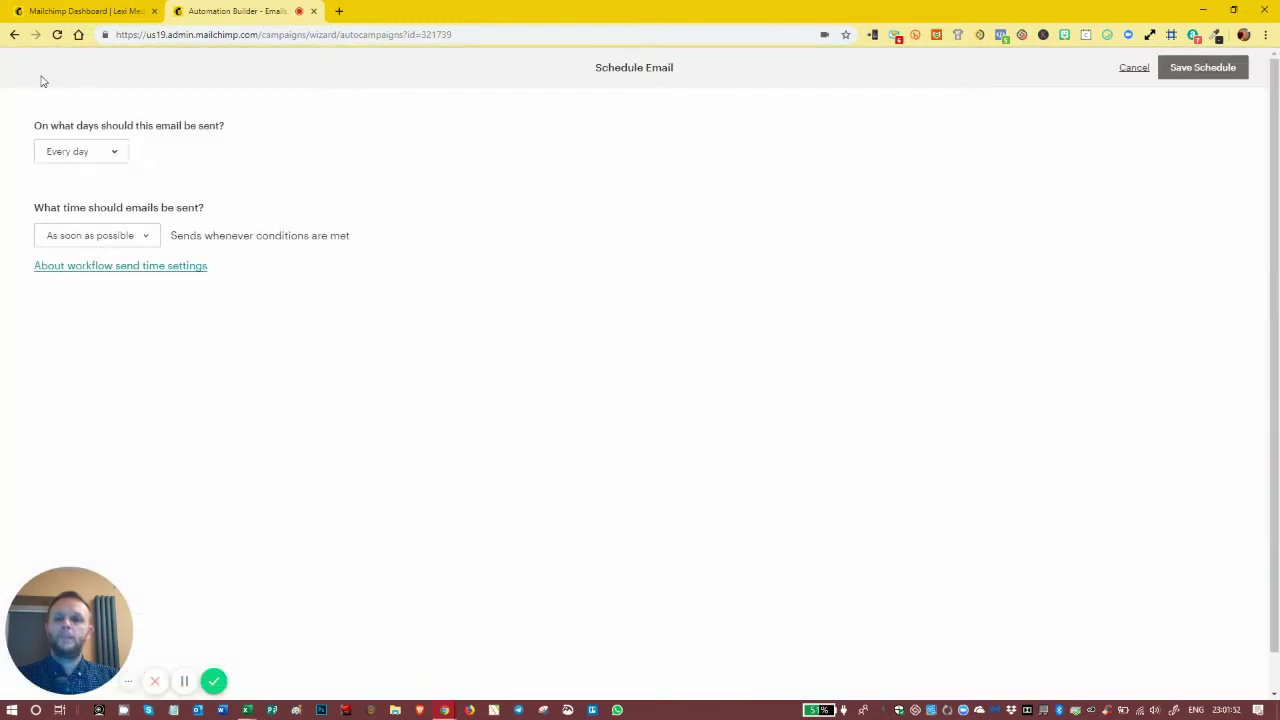
click(114, 153)
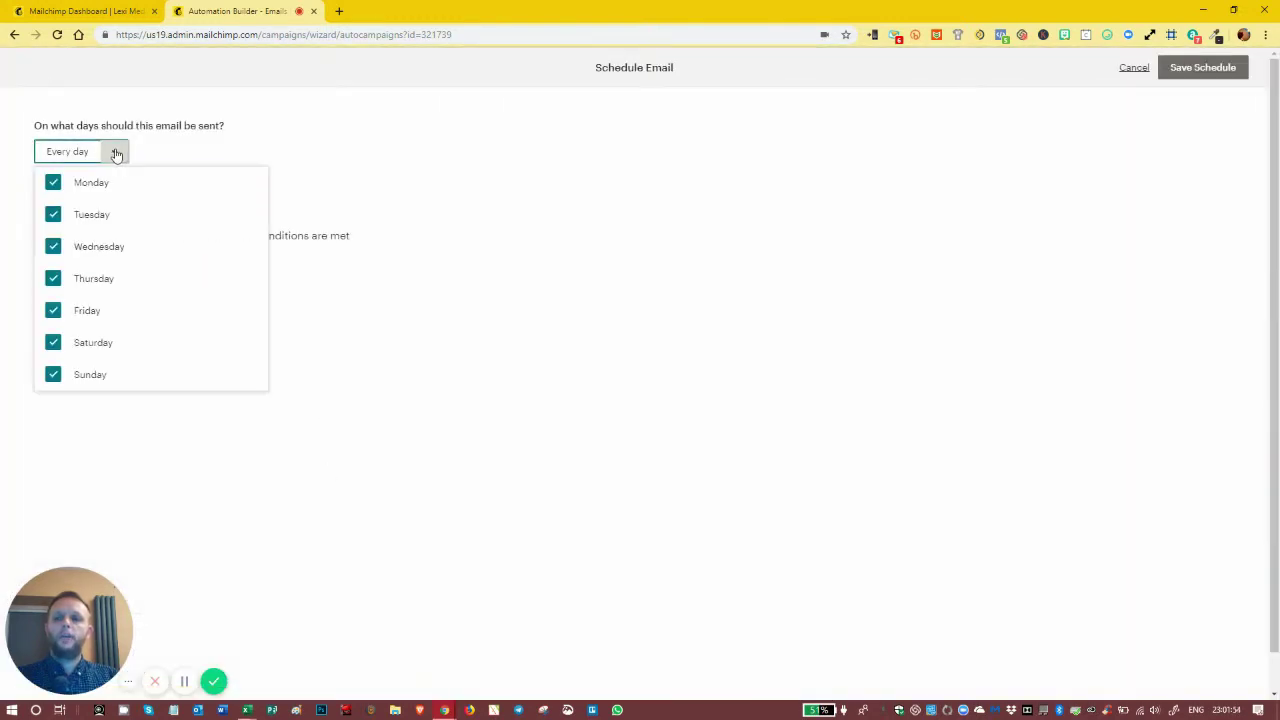
click(52, 214)
click(52, 246)
click(52, 278)
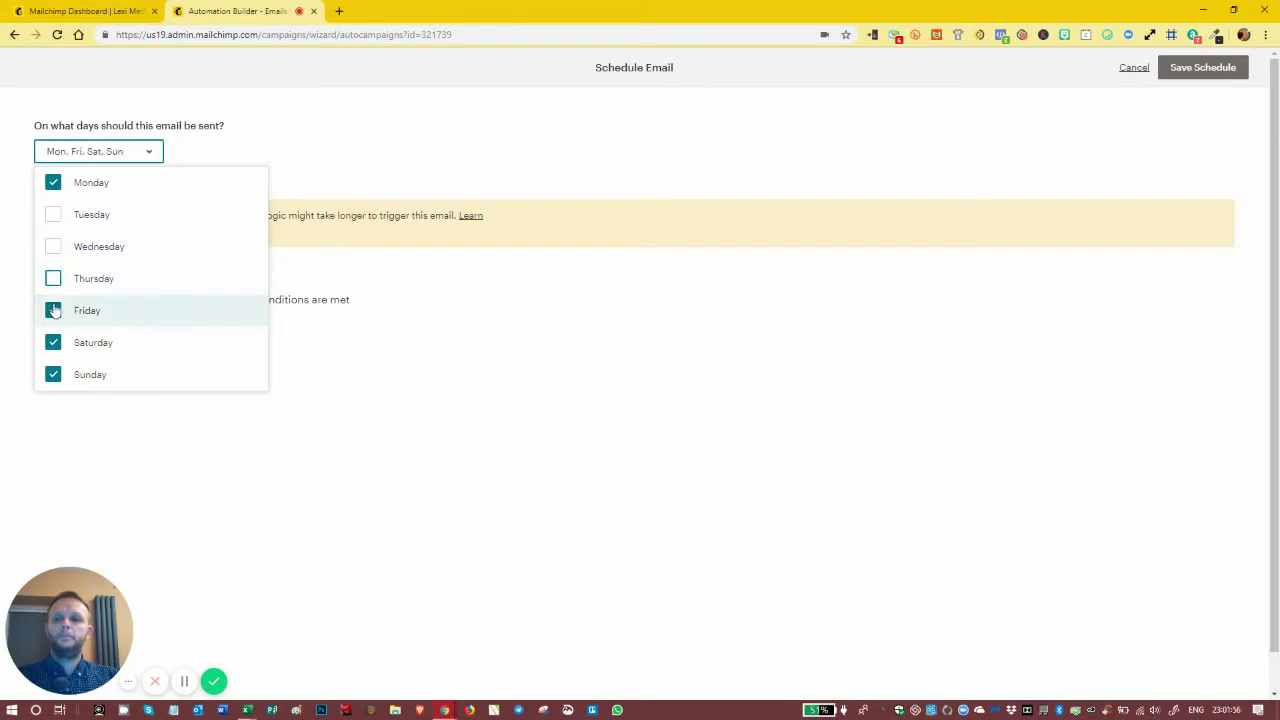
click(53, 311)
click(53, 342)
click(53, 374)
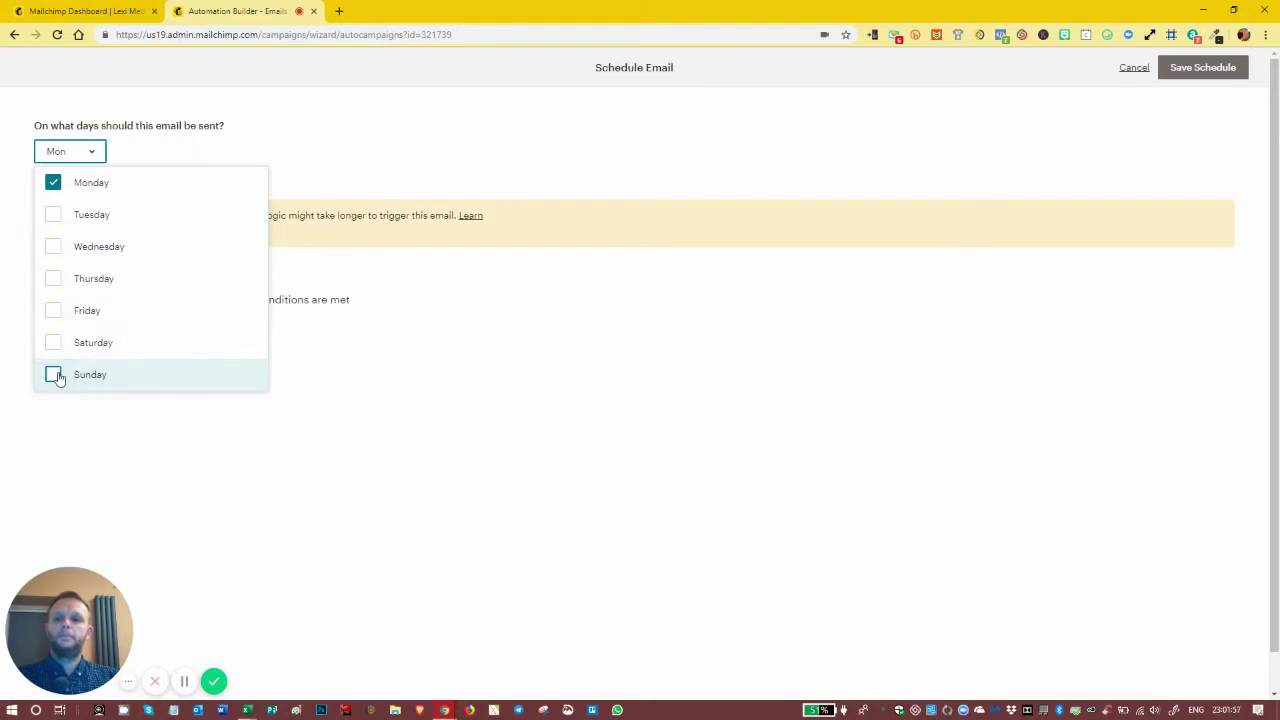
click(478, 400)
- Set the email to only send between 9:00 AM and 5:00 PM, and save the schedule
click(136, 300)
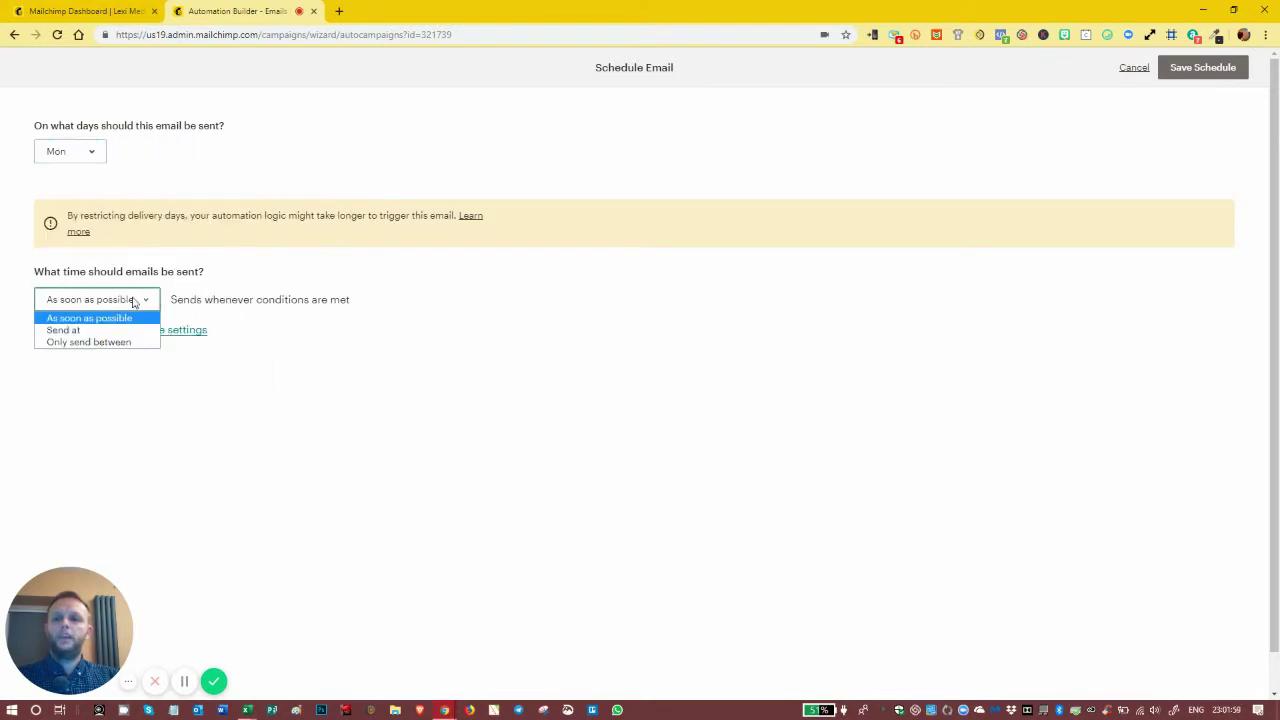
click(79, 343)
click(205, 301)
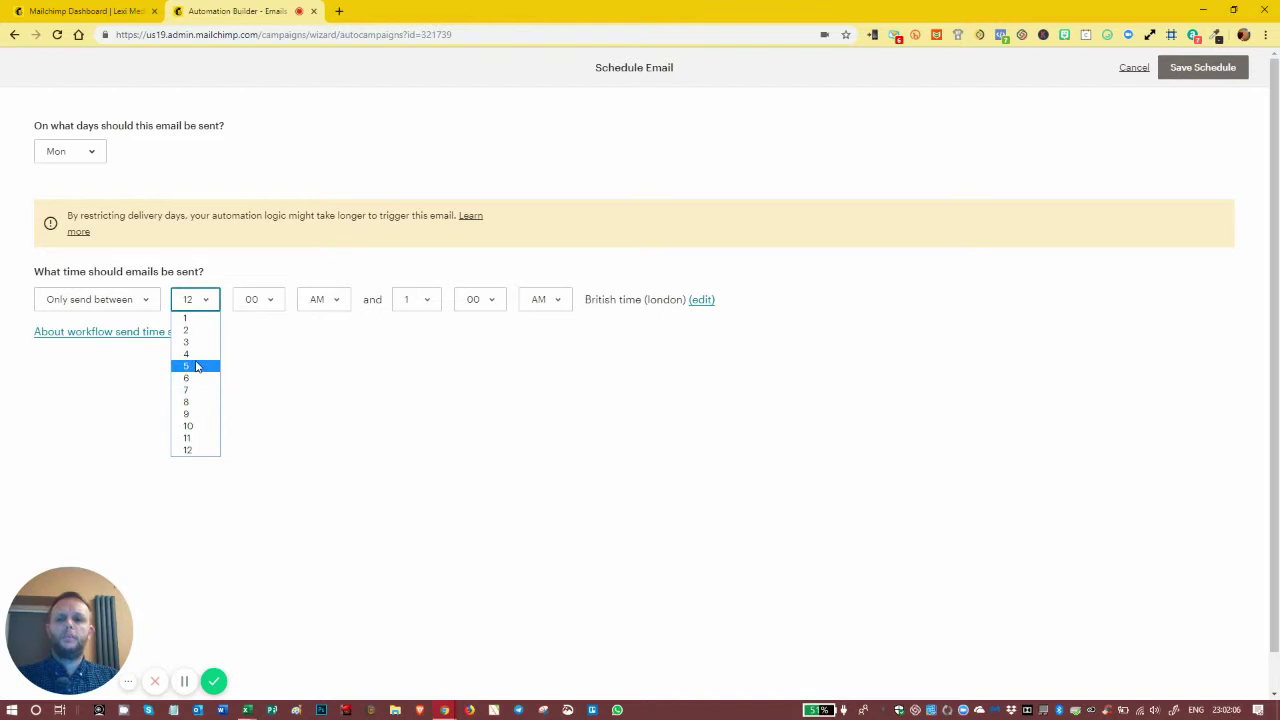
click(196, 414)
click(427, 304)
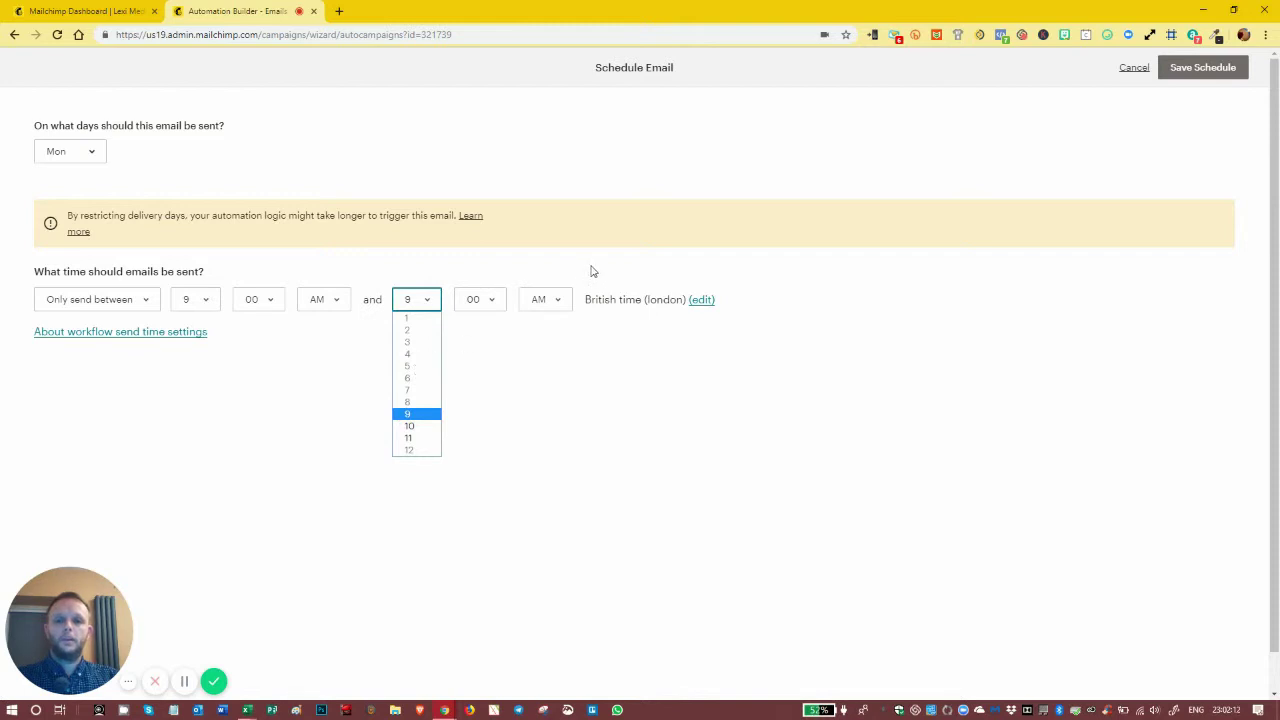
click(556, 299)
click(553, 330)
click(440, 304)
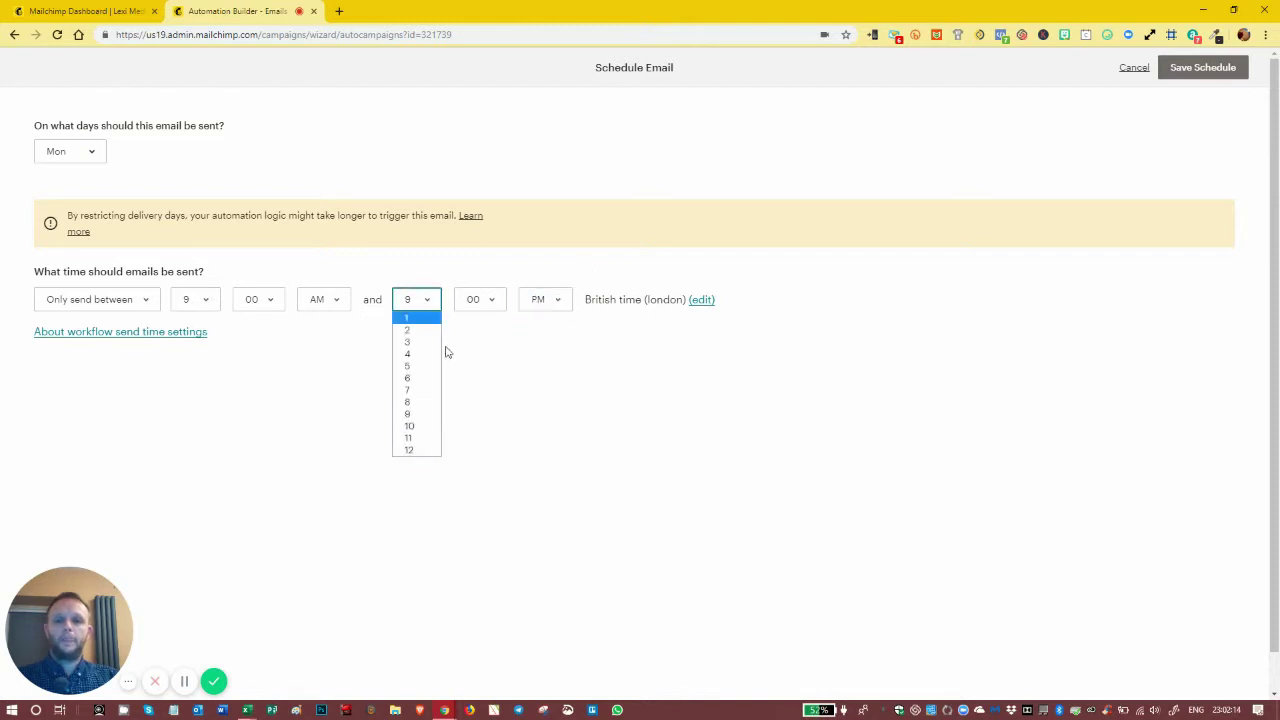
click(443, 366)
click(530, 357)
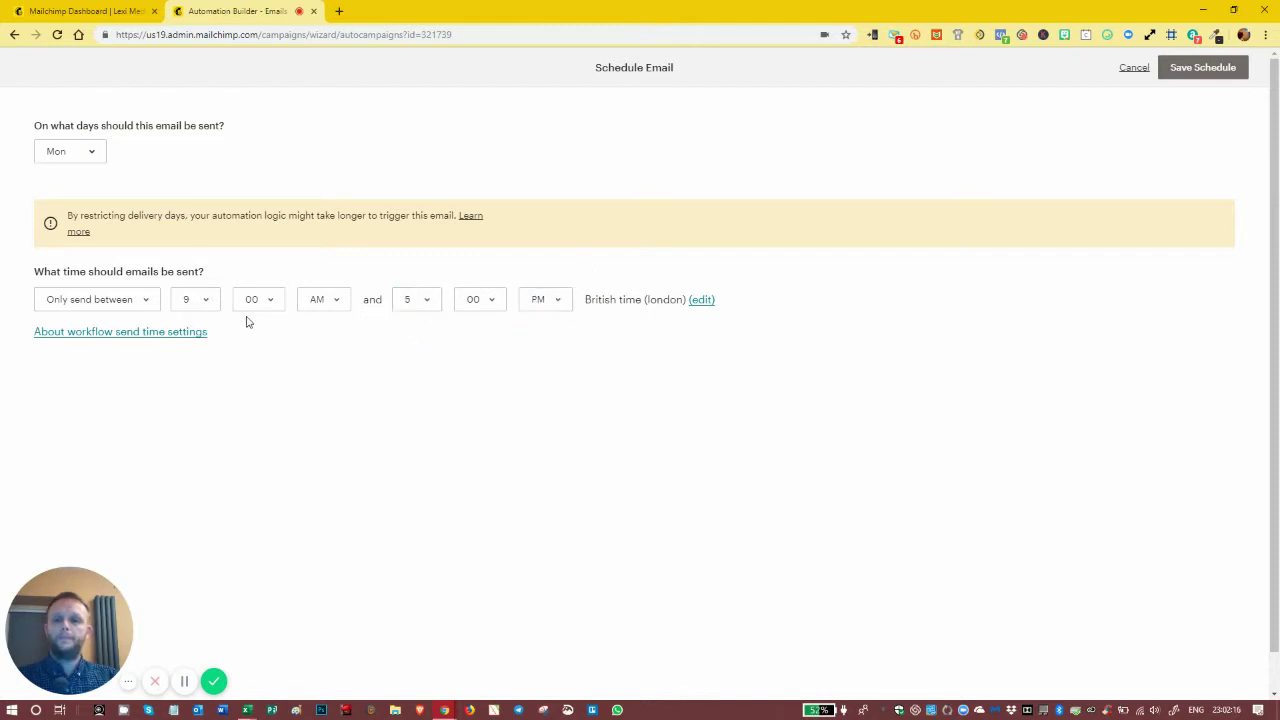
click(1199, 67)
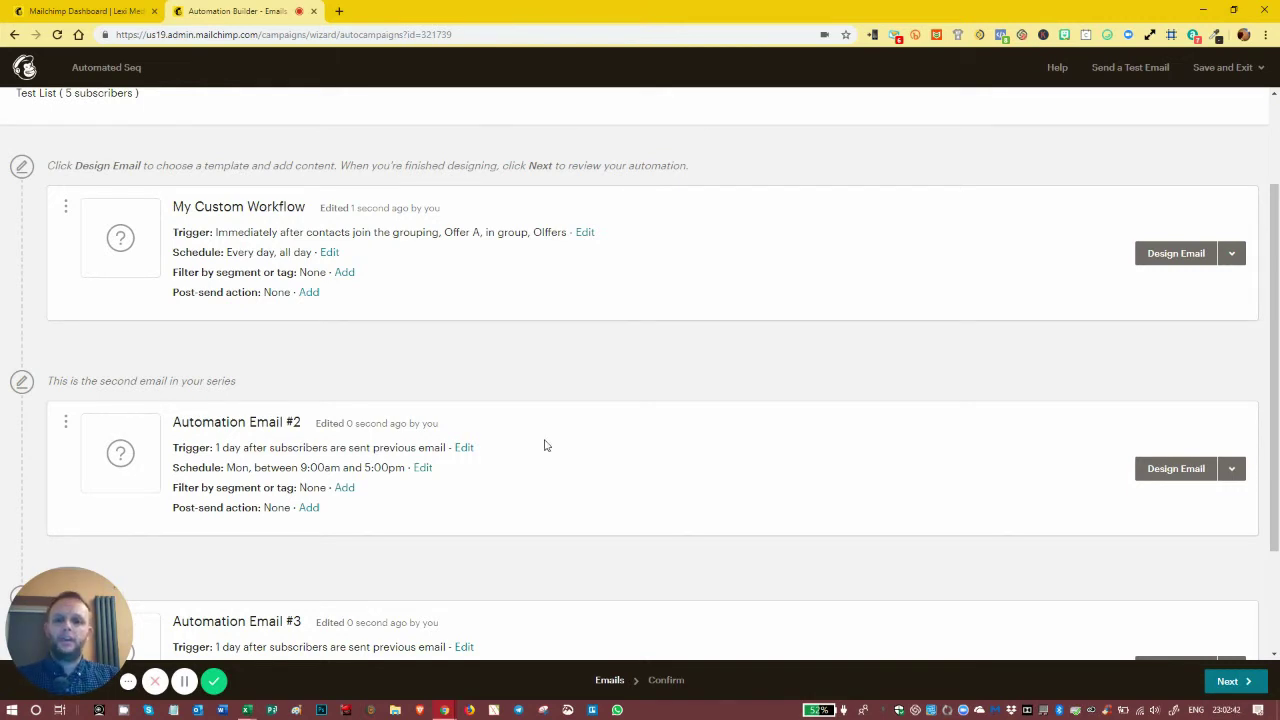
- Examine how the triggers and schedules of the three emails in the sequence fit together
scroll(543, 443, down, 2)
scroll(540, 438, up, 3)
scroll(535, 432, down, 3)
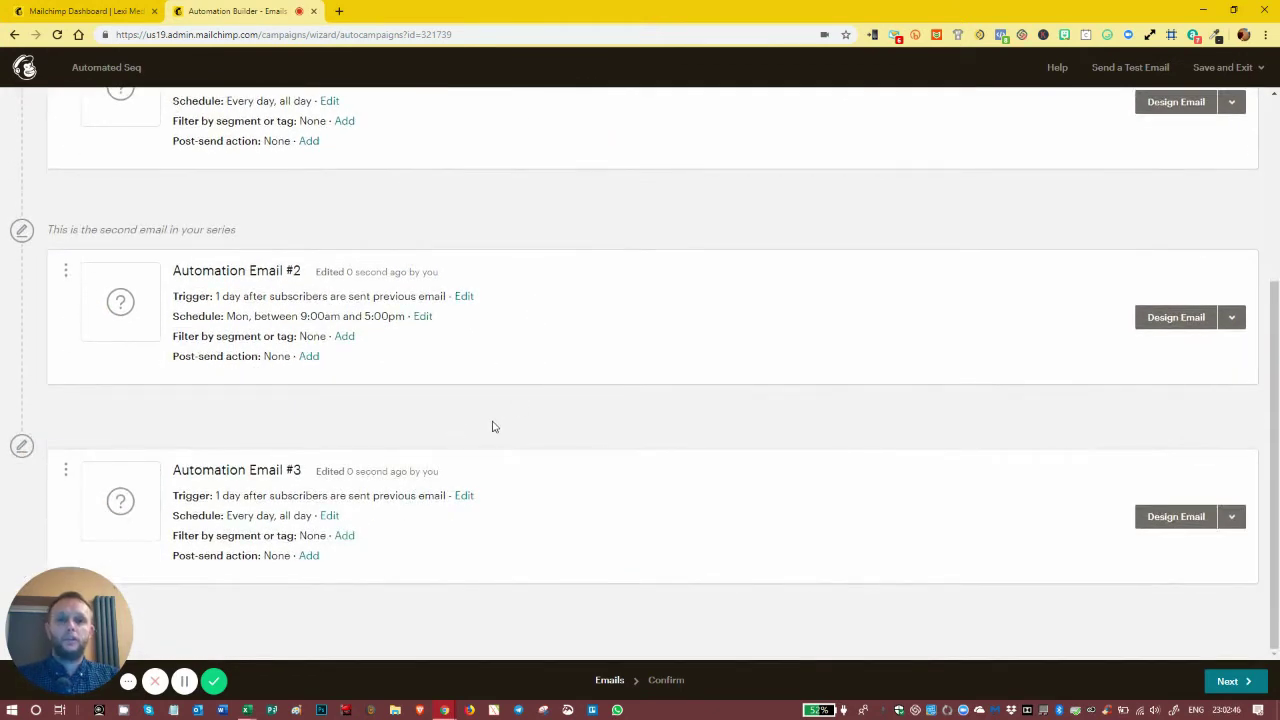
scroll(492, 426, up, 3)
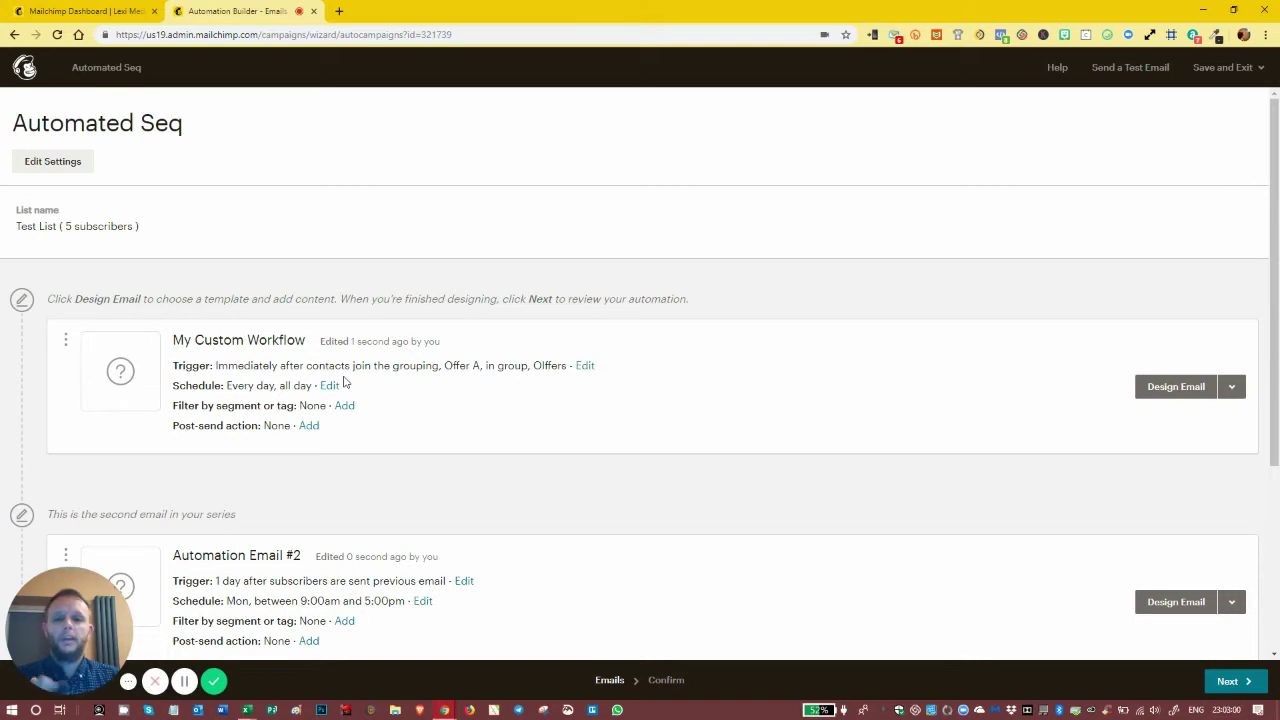
scroll(566, 371, down, 3)
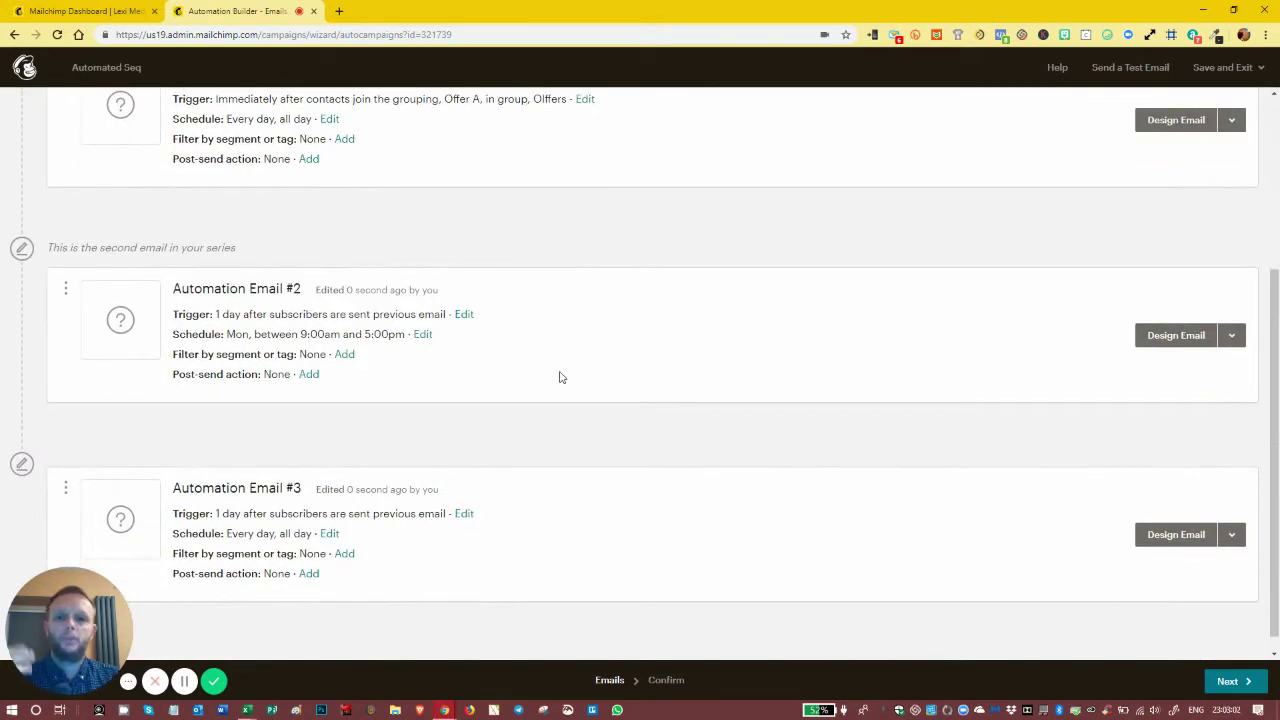
scroll(560, 377, up, 3)
scroll(560, 385, down, 1)
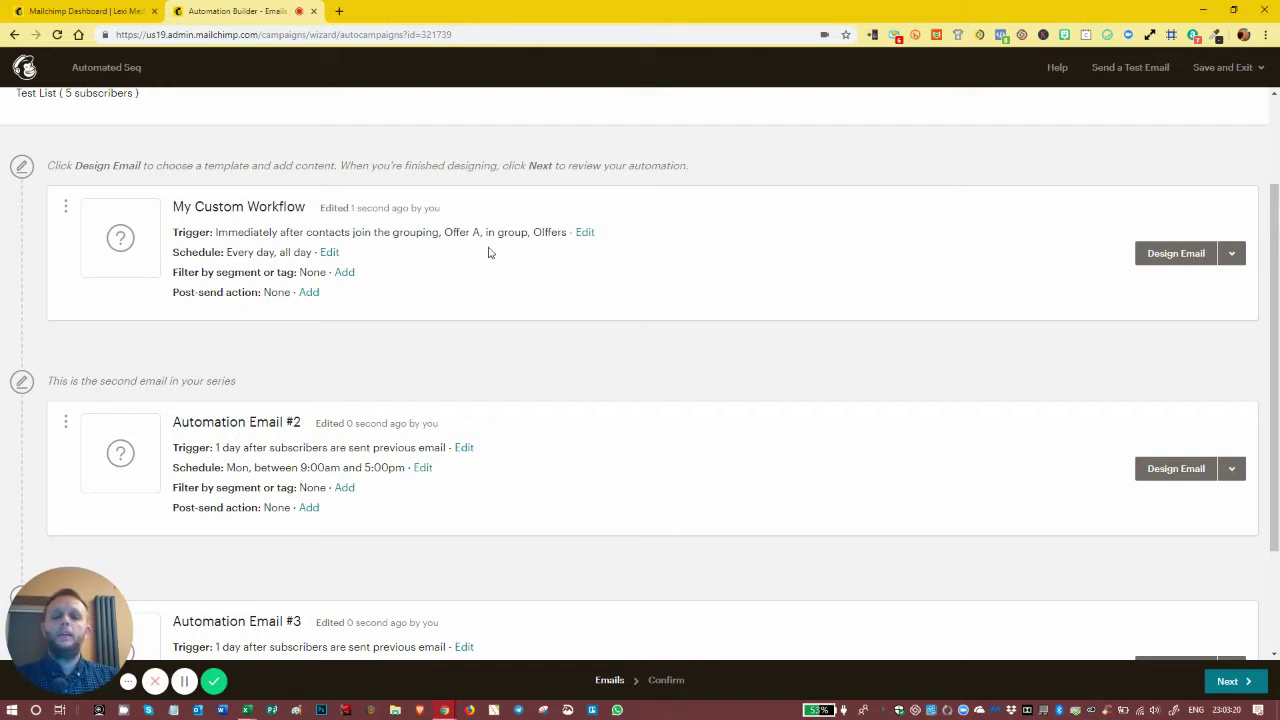
- Set the trigger delay of Automation Email #2 to 1 hour after the previous email is sent, and update the trigger
scroll(482, 262, down, 1)
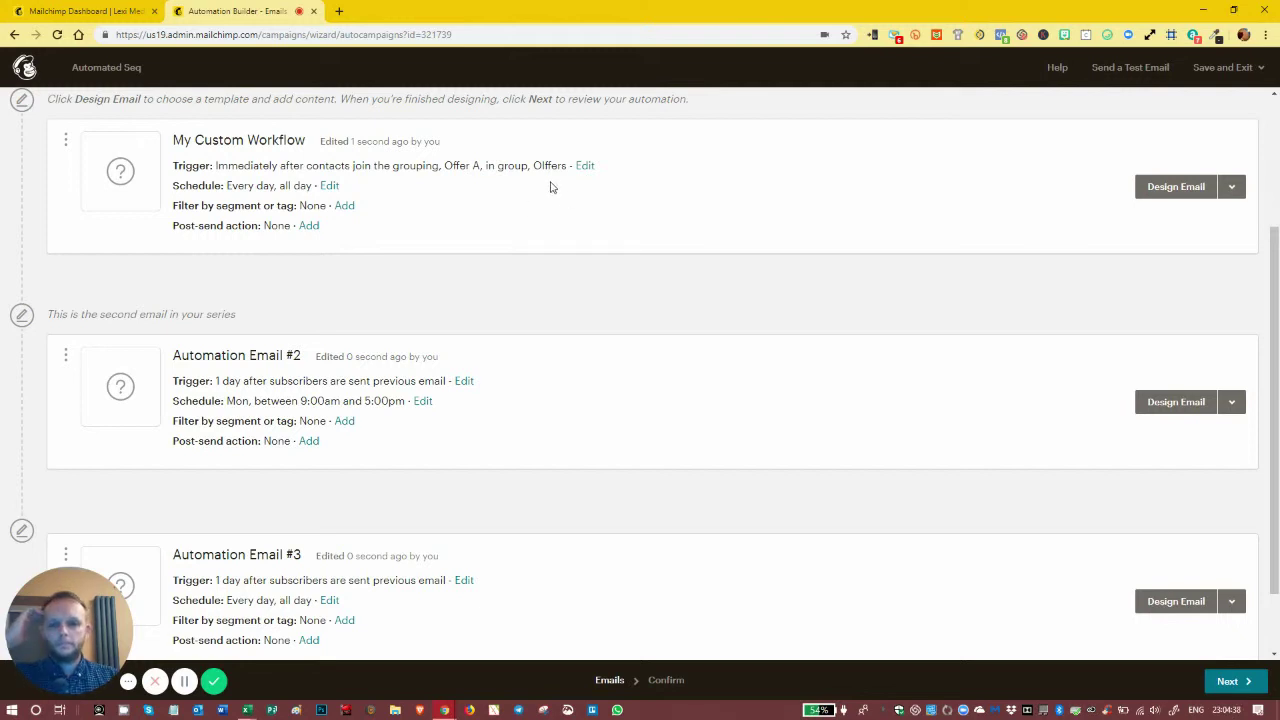
click(463, 381)
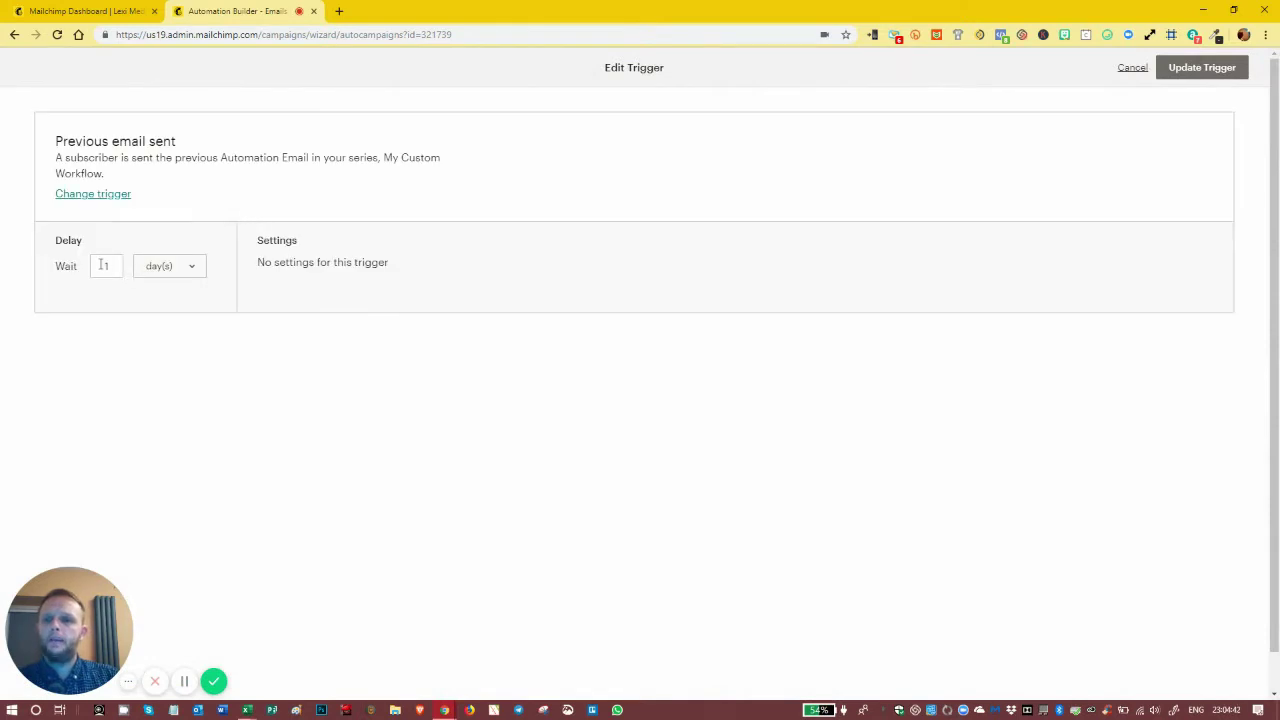
click(160, 270)
click(157, 292)
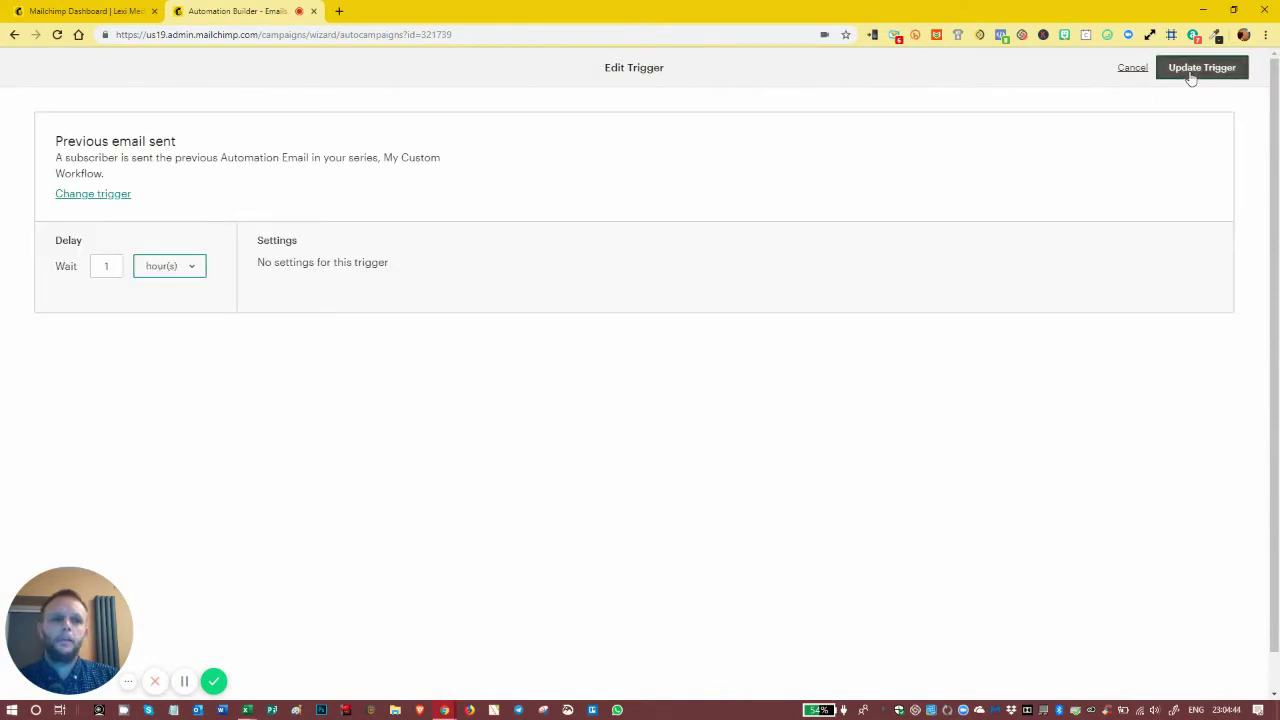
click(1191, 69)
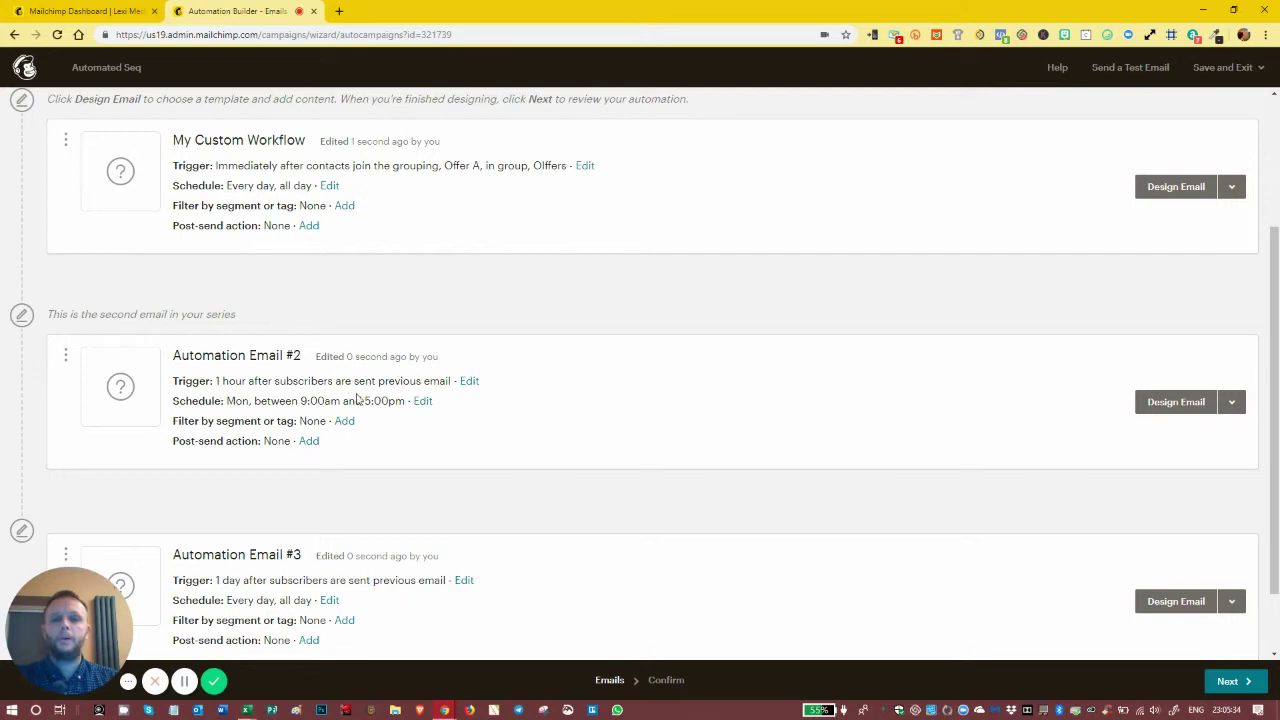
- Set the trigger delay of Automation Email #3 to 1 week after the previous email is sent, and update the trigger
scroll(600, 425, down, 1)
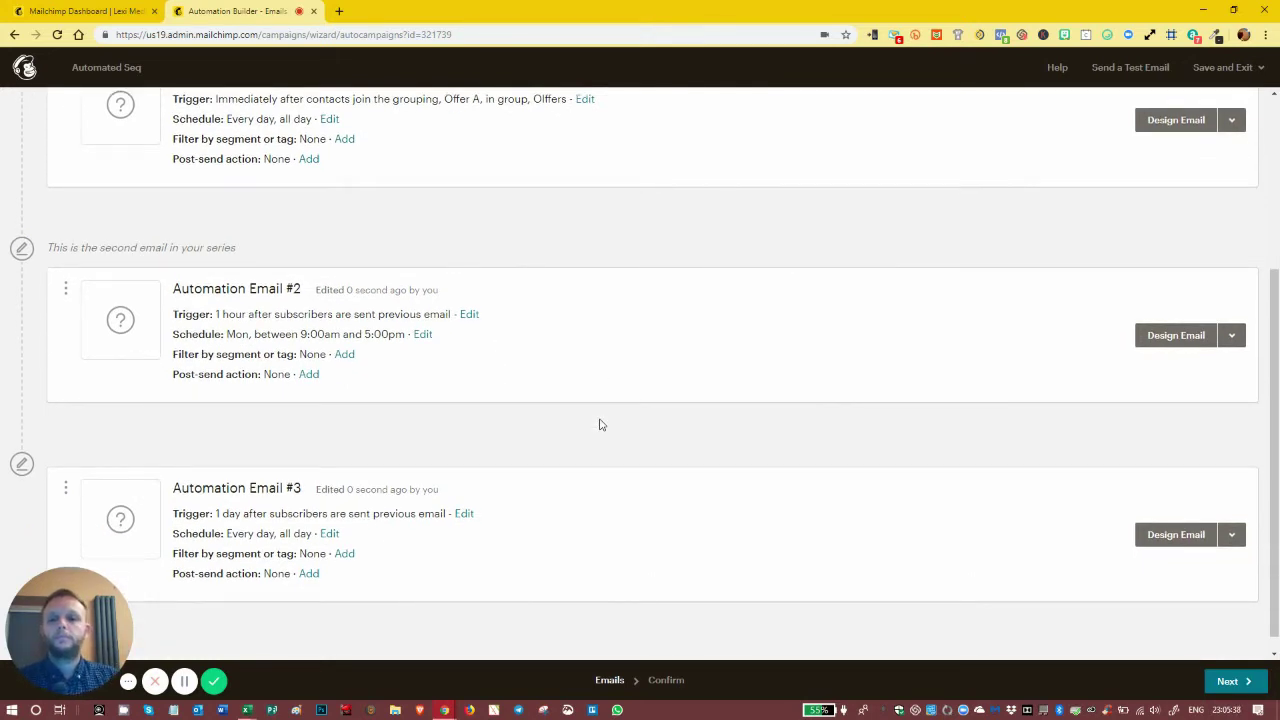
scroll(371, 280, down, 1)
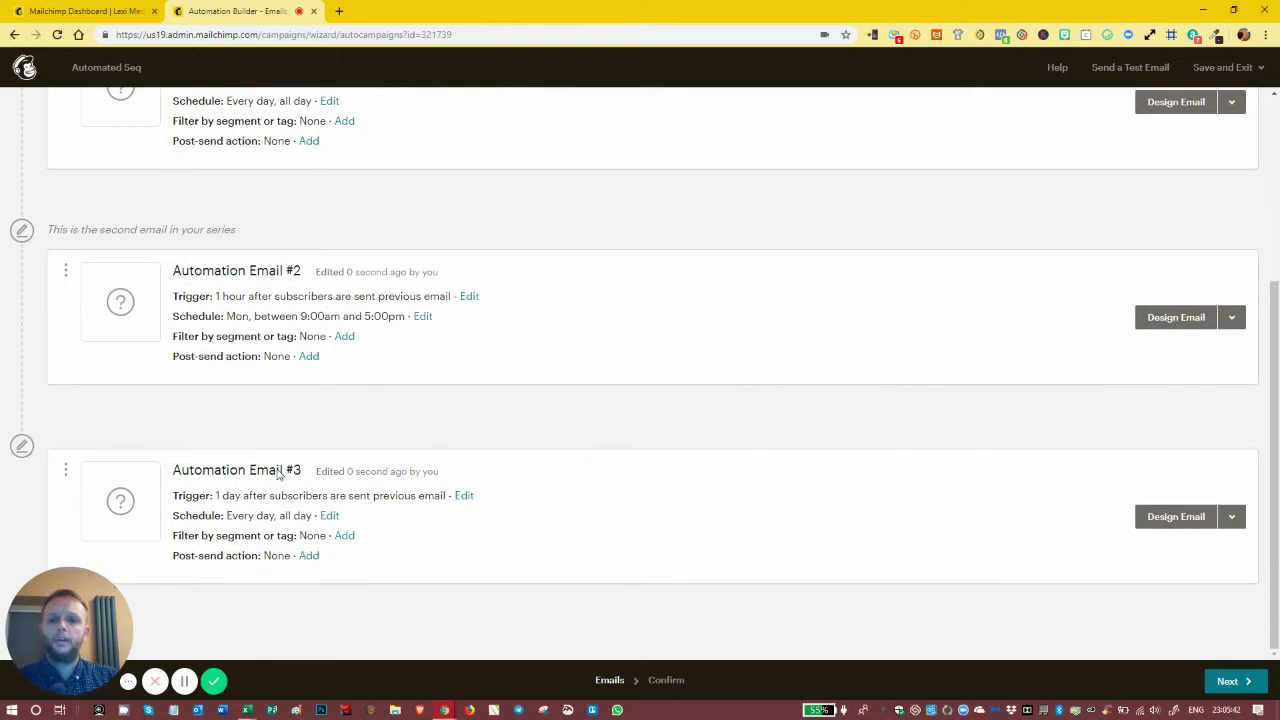
click(464, 496)
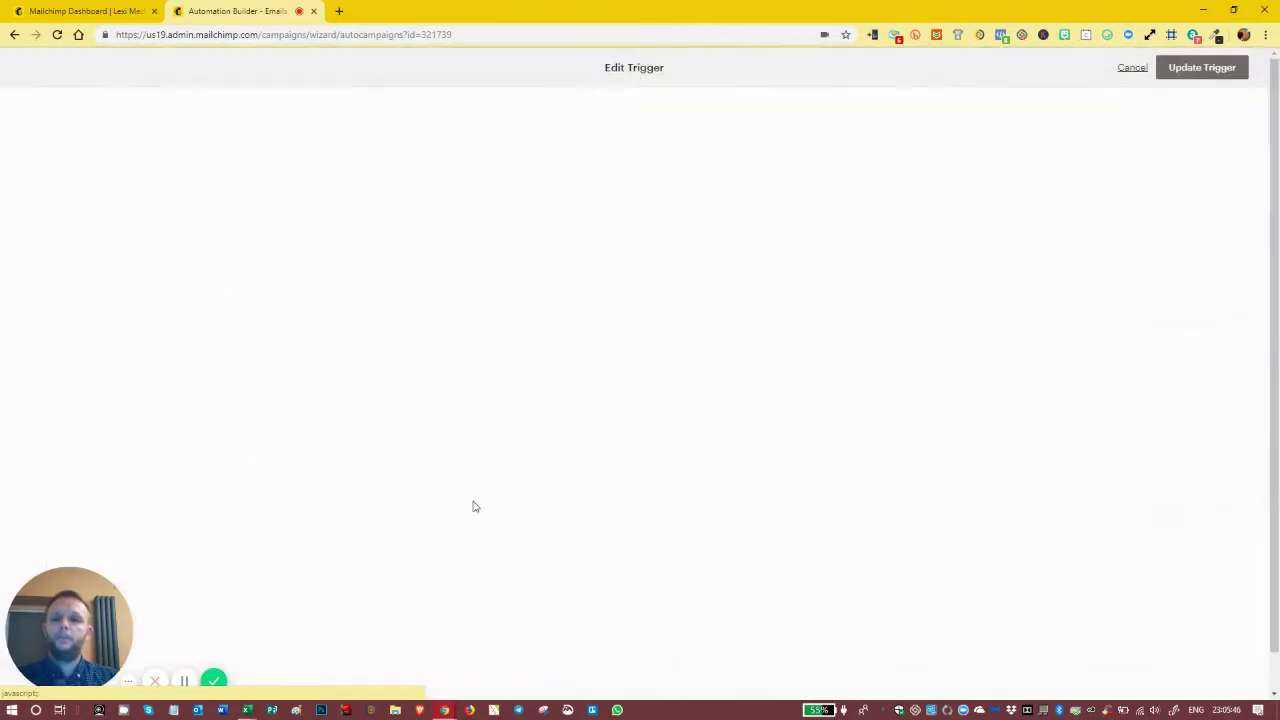
click(183, 262)
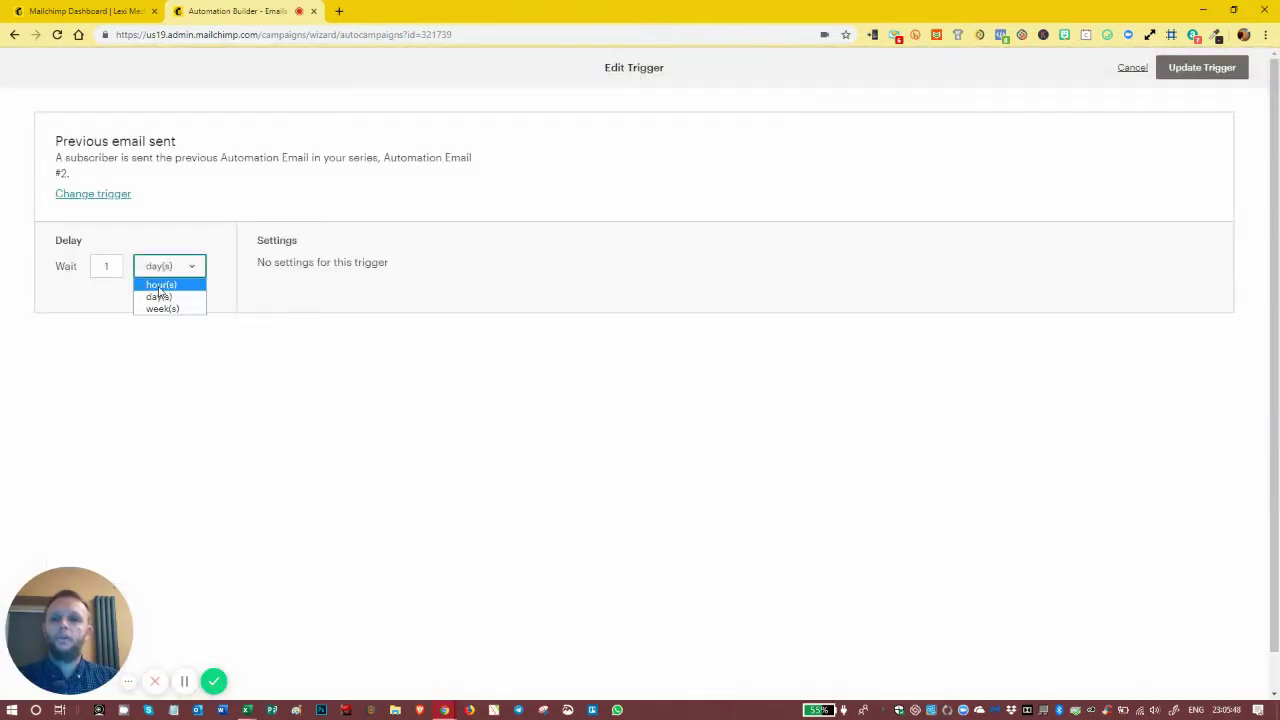
click(160, 306)
click(1201, 72)
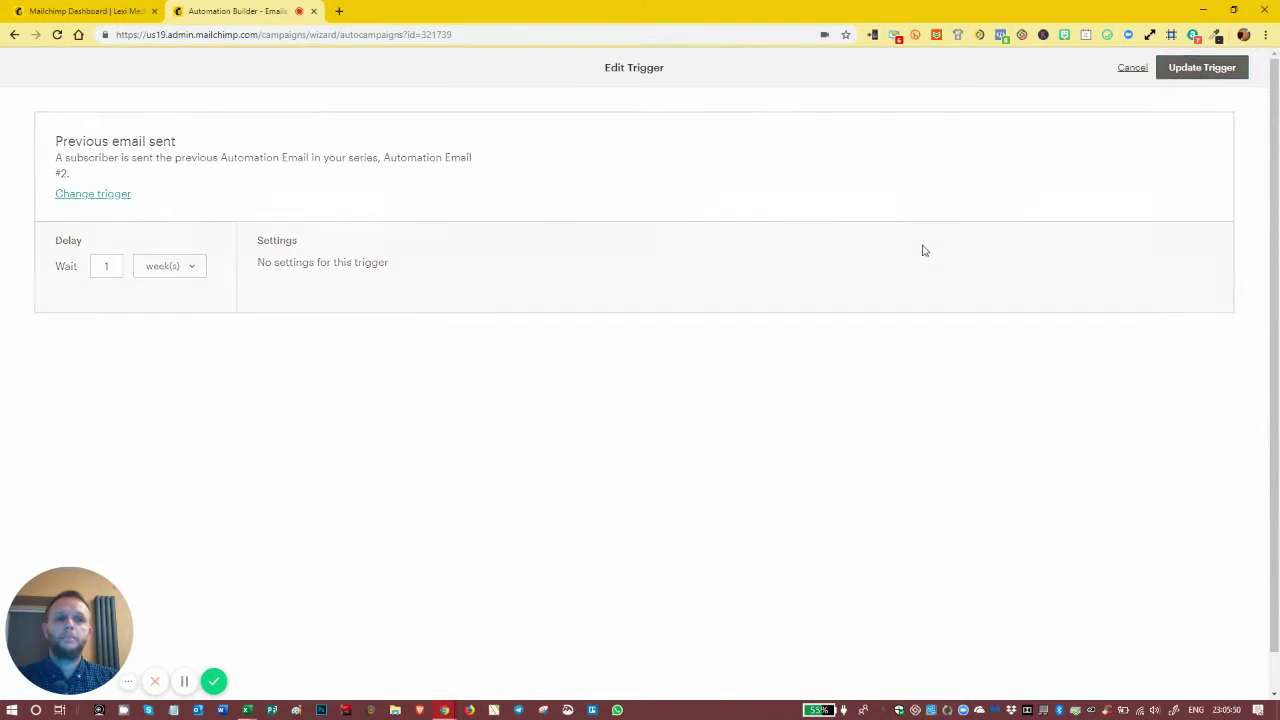
- Review the trigger timing and send schedule of each email from My Custom Workflow through Automation Email #3
scroll(600, 400, up, 1)
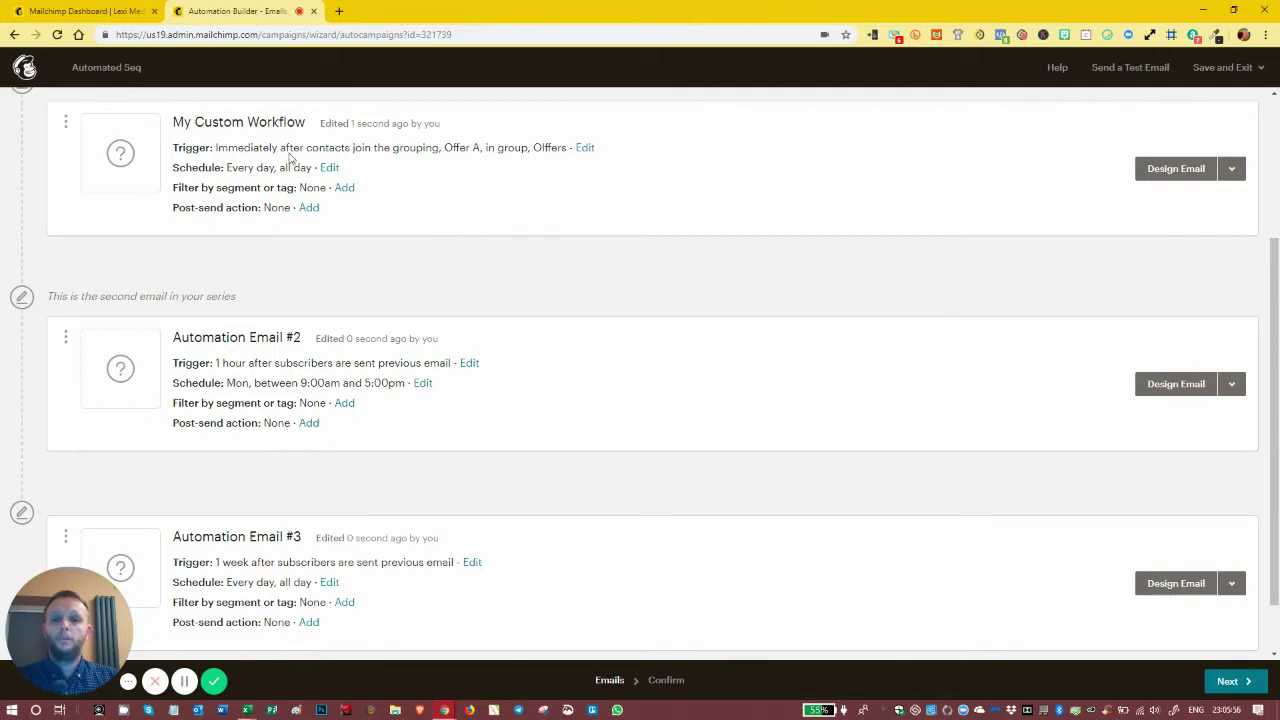
scroll(408, 186, down, 1)
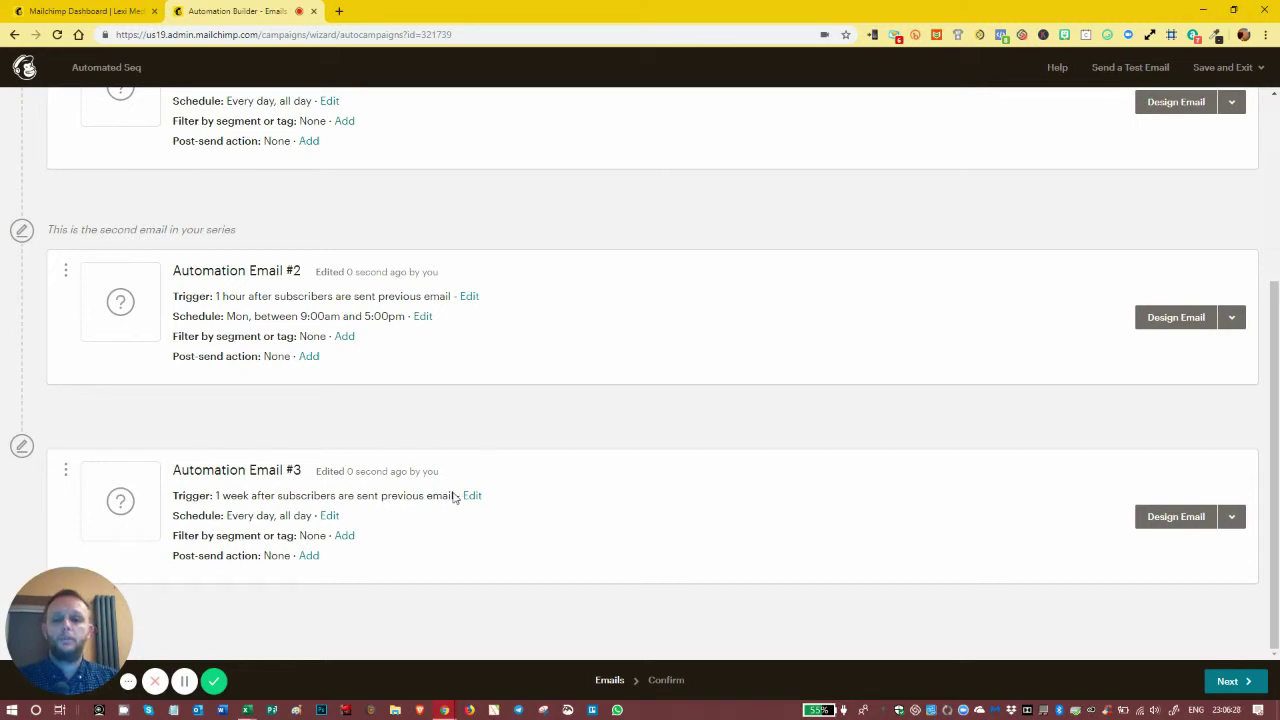
scroll(442, 508, up, 2)
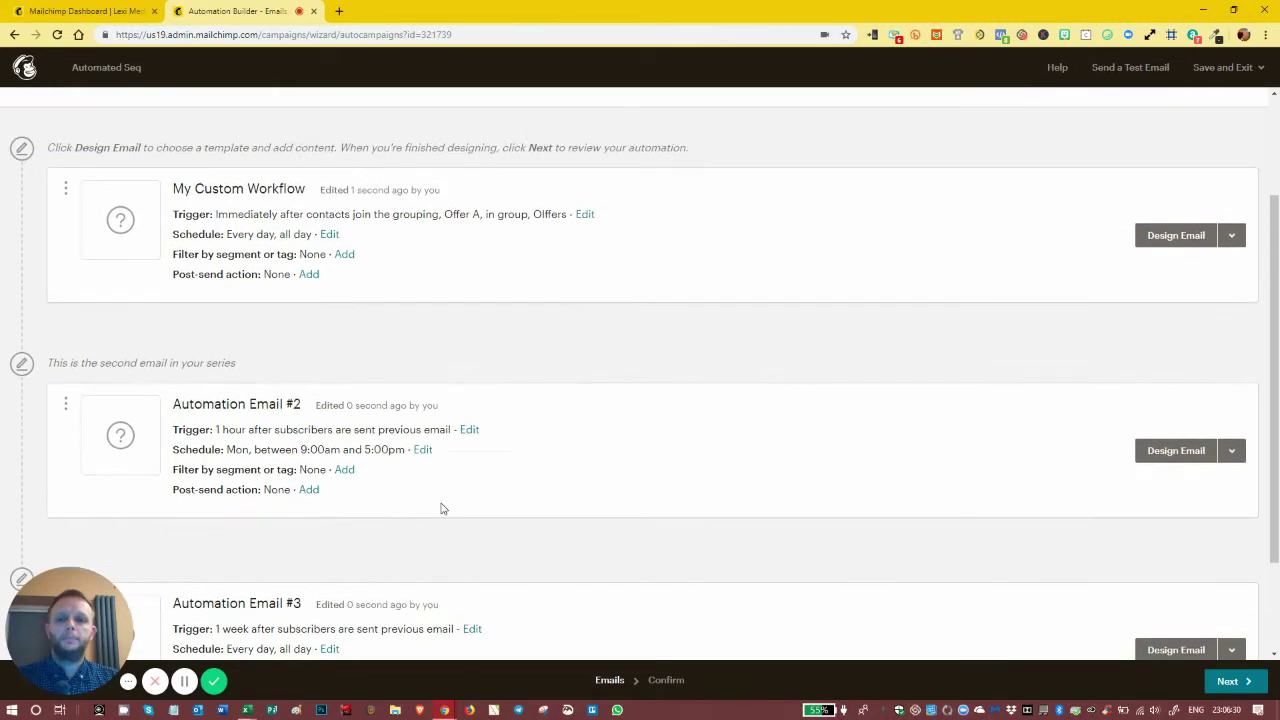
scroll(631, 503, down, 1)
scroll(628, 505, down, 1)
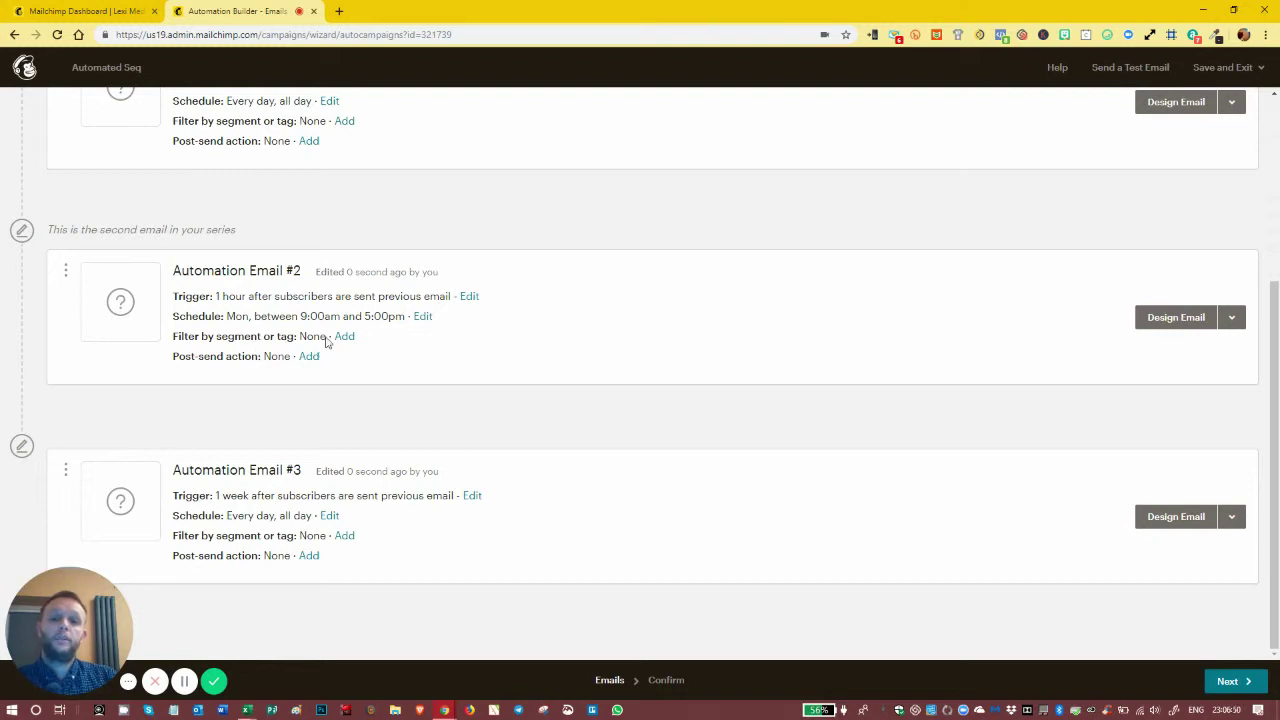
scroll(662, 340, up, 1)
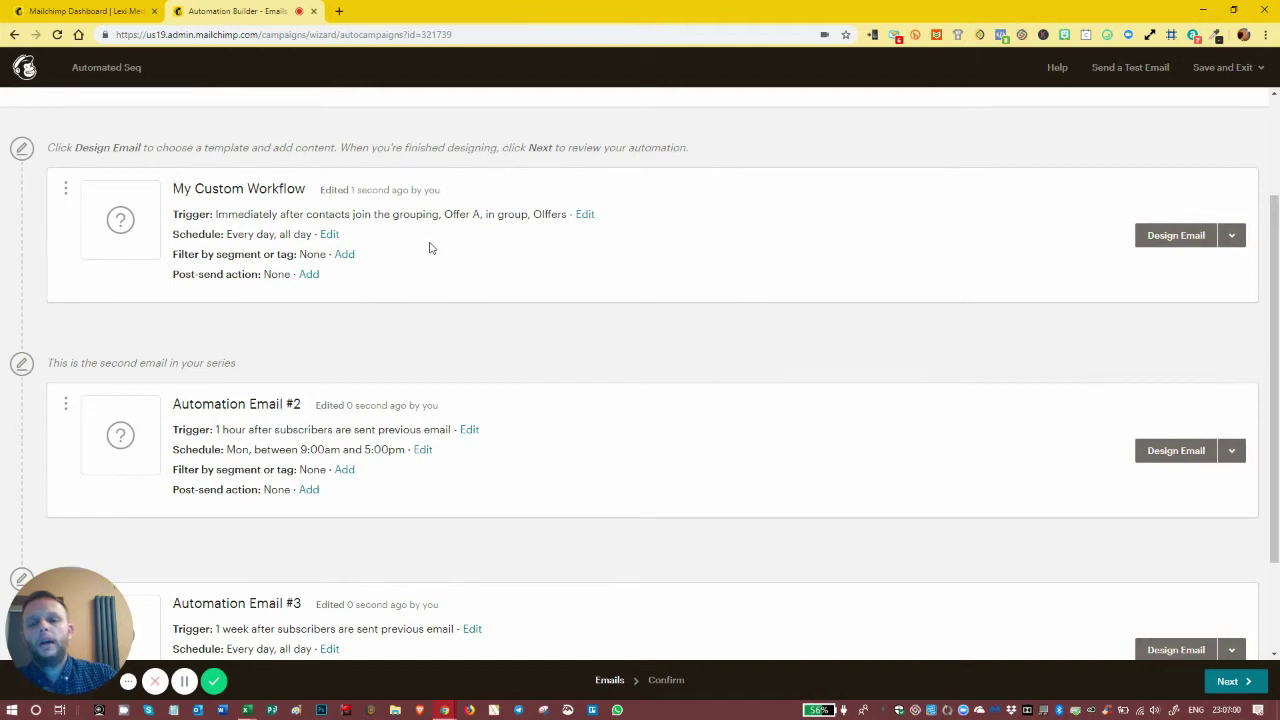
scroll(430, 300, down, 2)
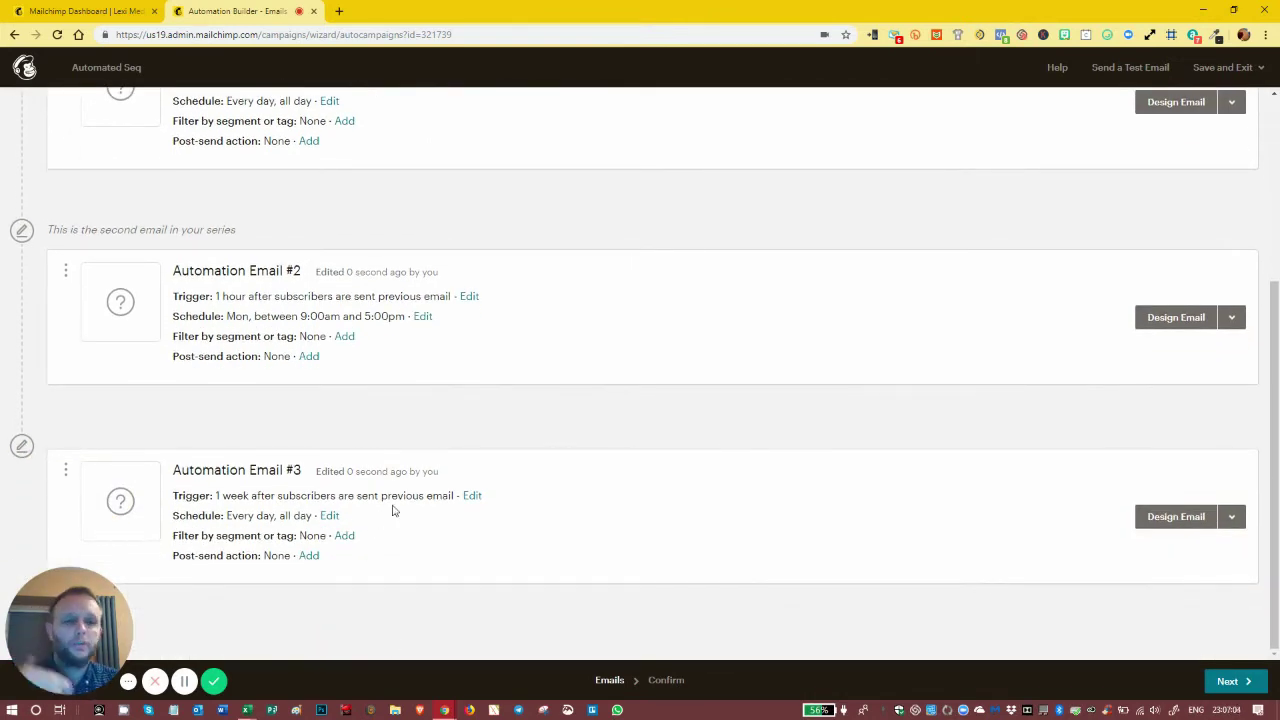
scroll(571, 450, up, 2)
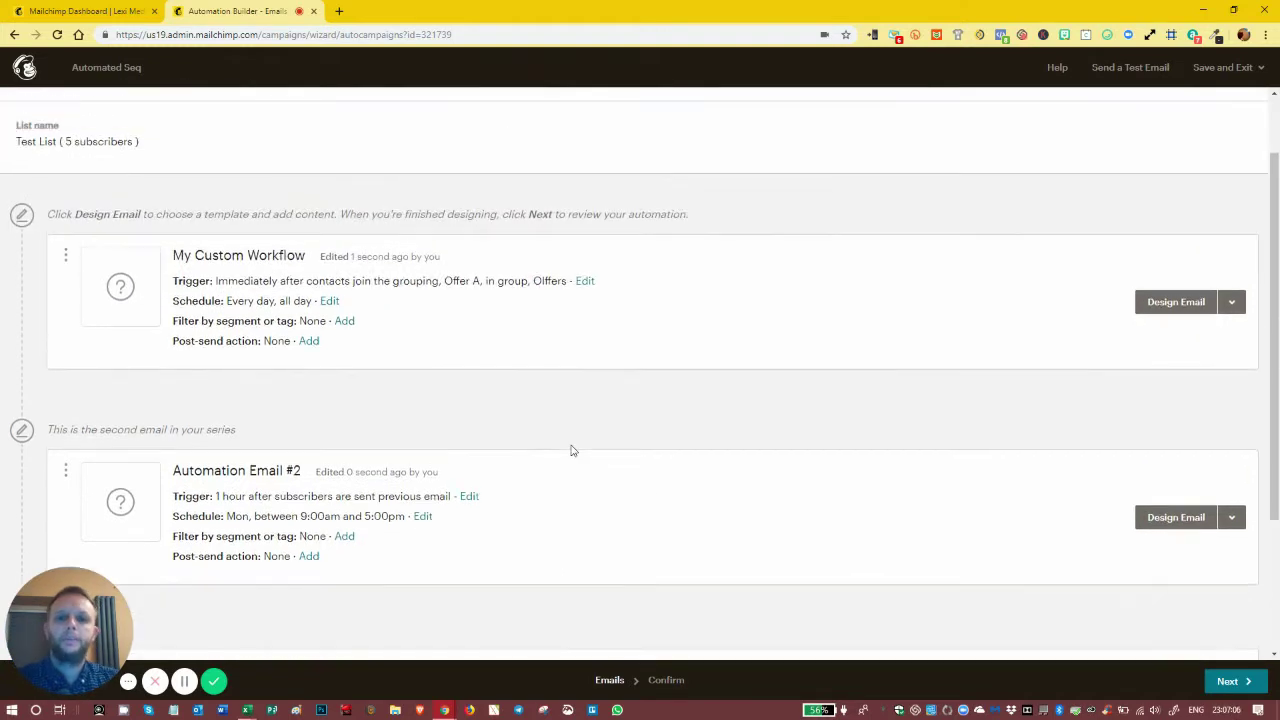
scroll(571, 450, up, 1)
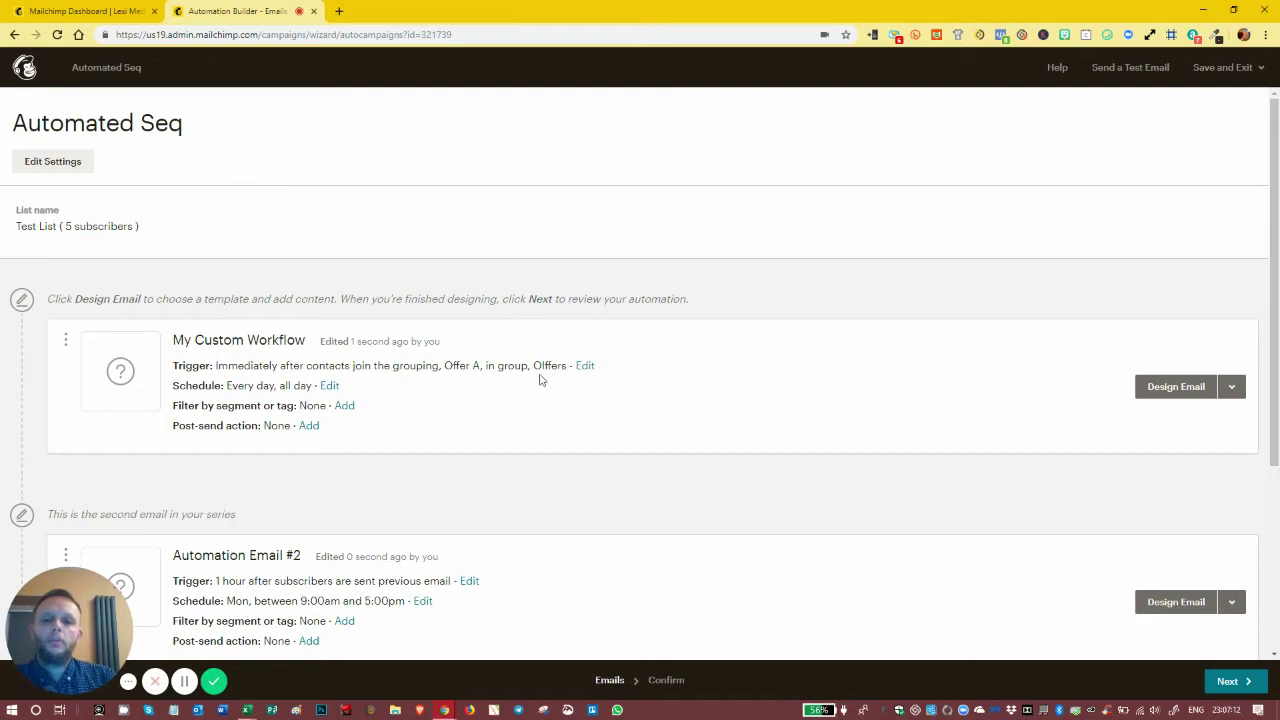
scroll(490, 374, down, 2)
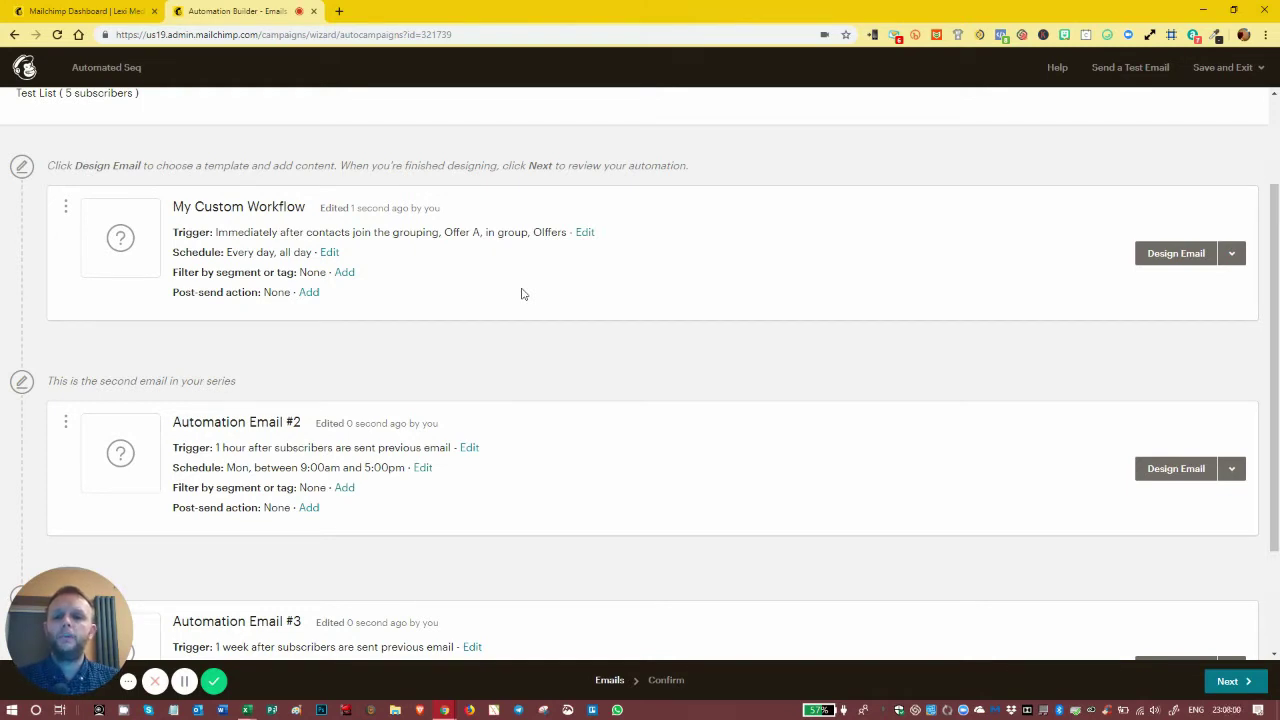
scroll(526, 440, down, 1)
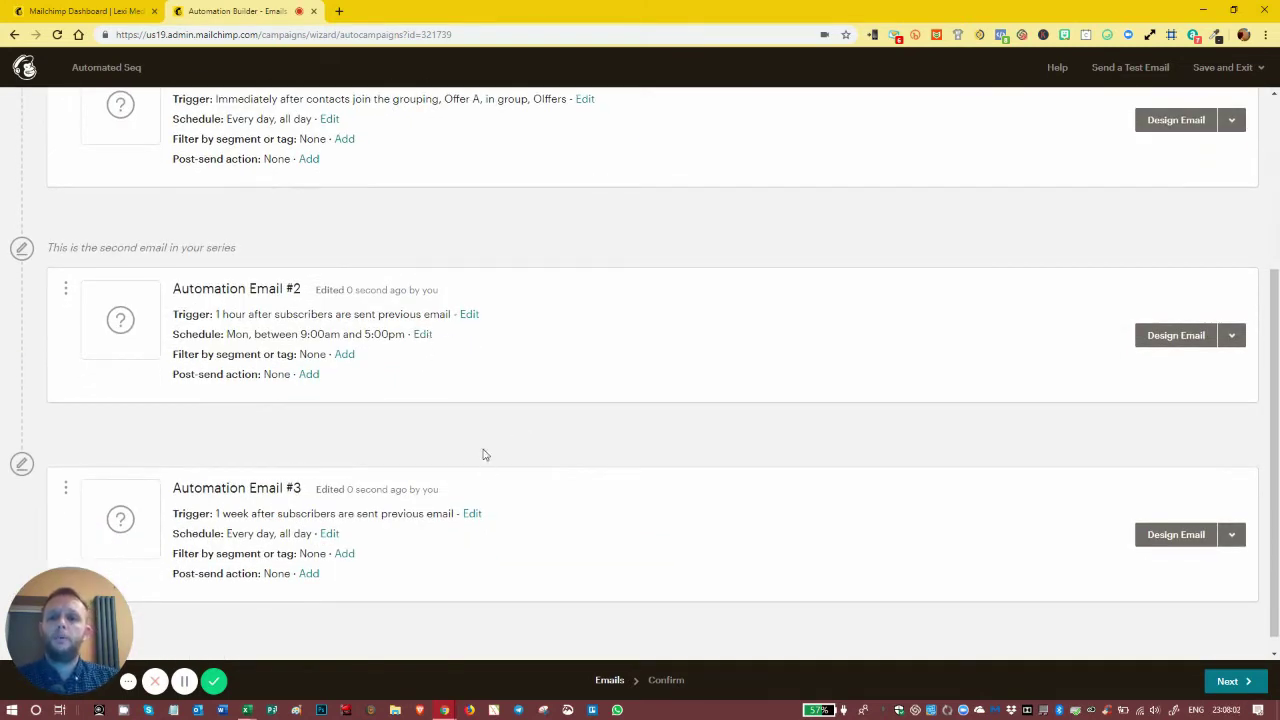
scroll(480, 462, down, 1)
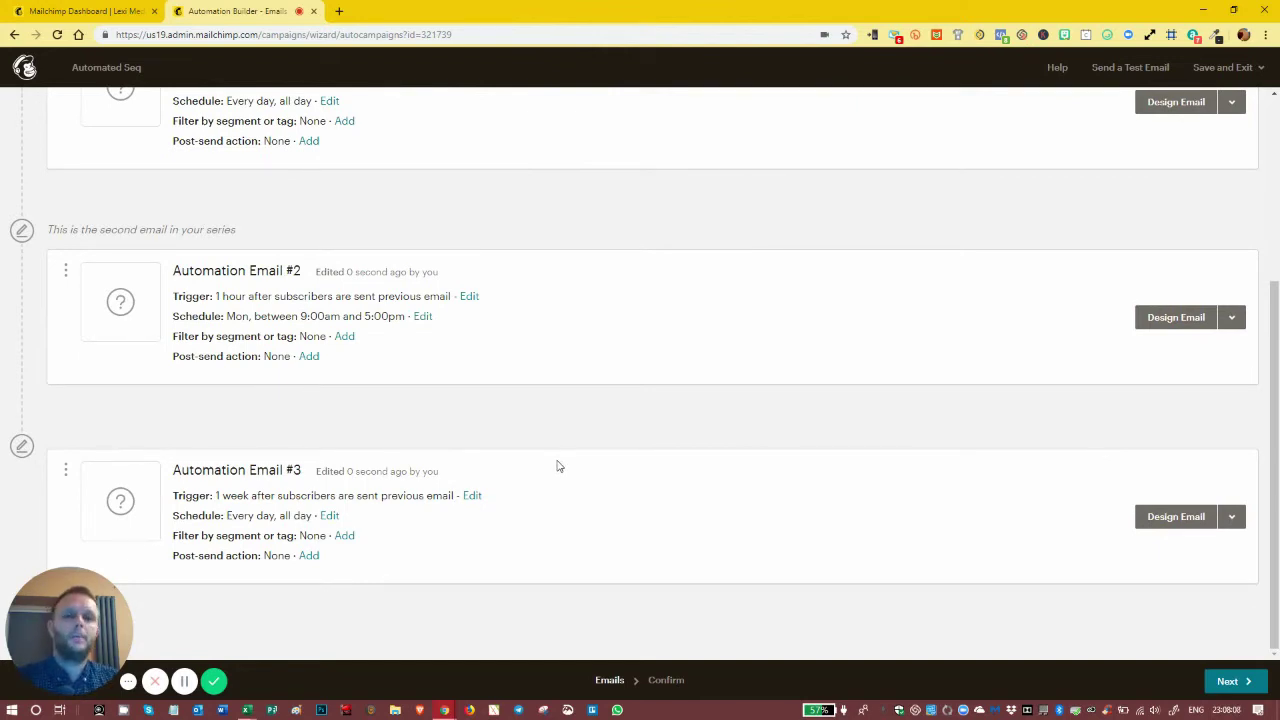
scroll(597, 465, up, 3)
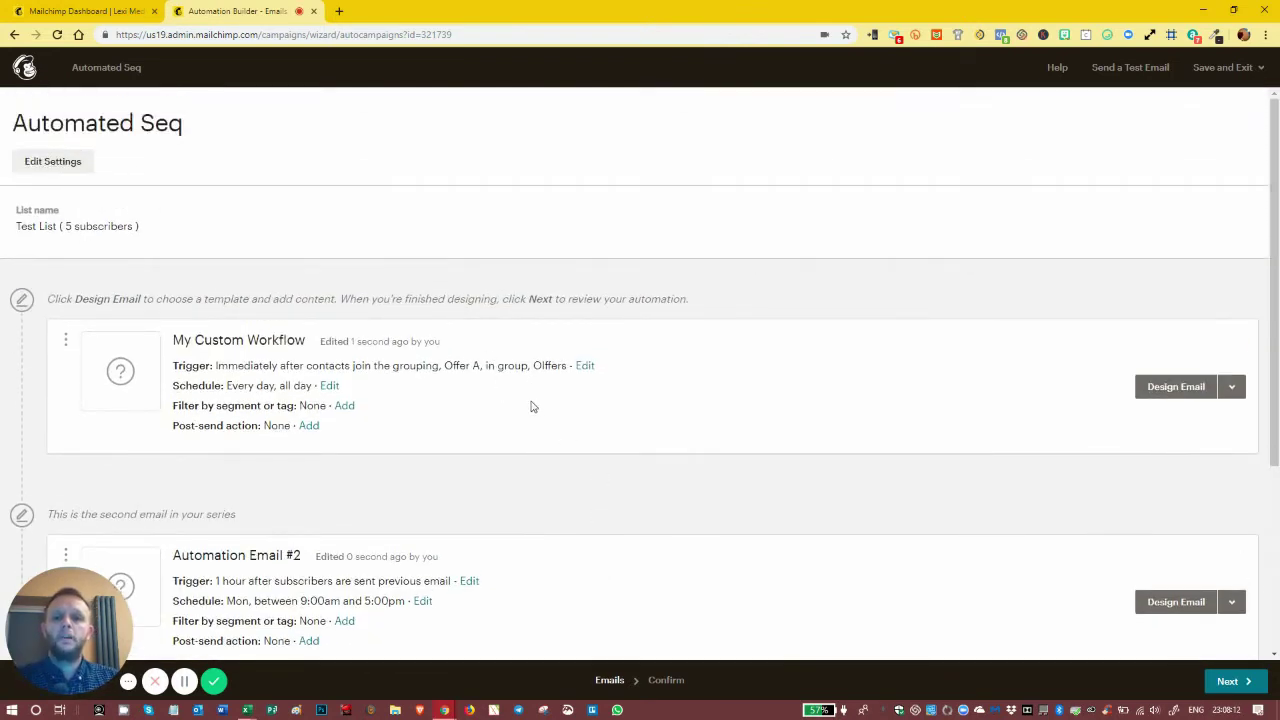
scroll(537, 404, down, 3)
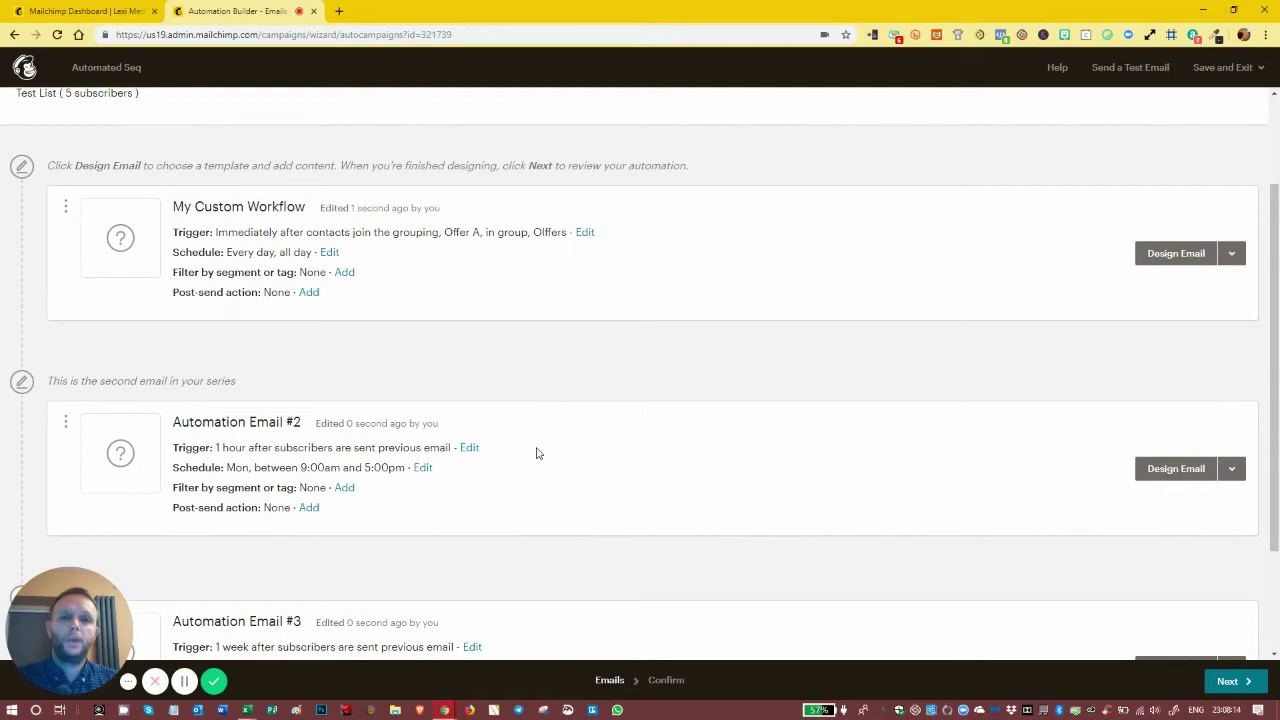
scroll(536, 453, down, 1)
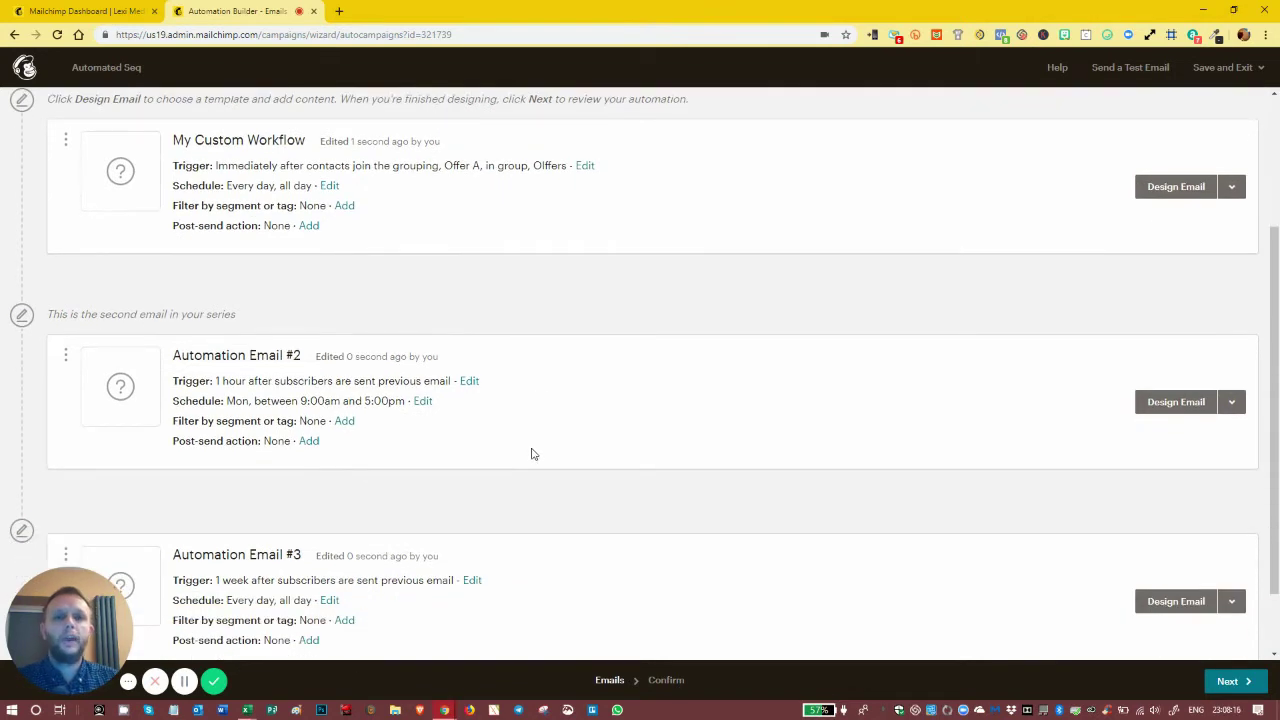
scroll(532, 432, down, 2)
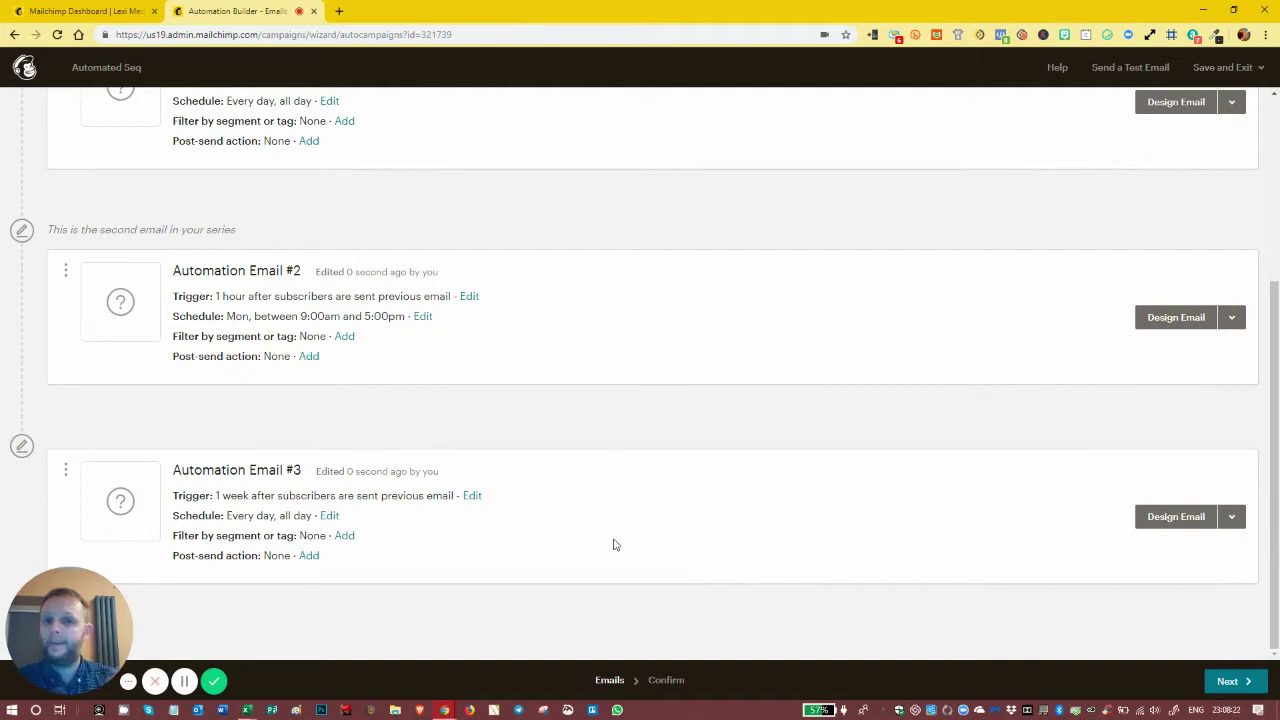
scroll(637, 531, up, 3)
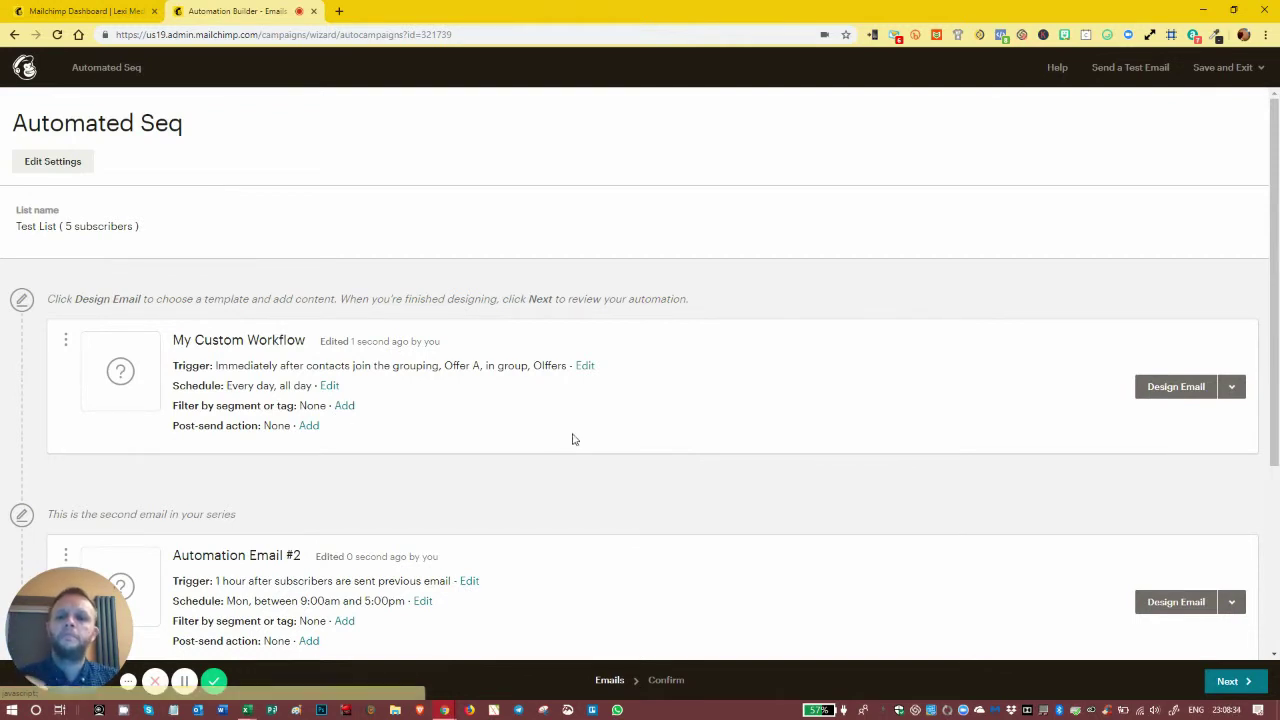
- Turn on filtering by segment or tag for Automation Email #2
scroll(405, 357, down, 2)
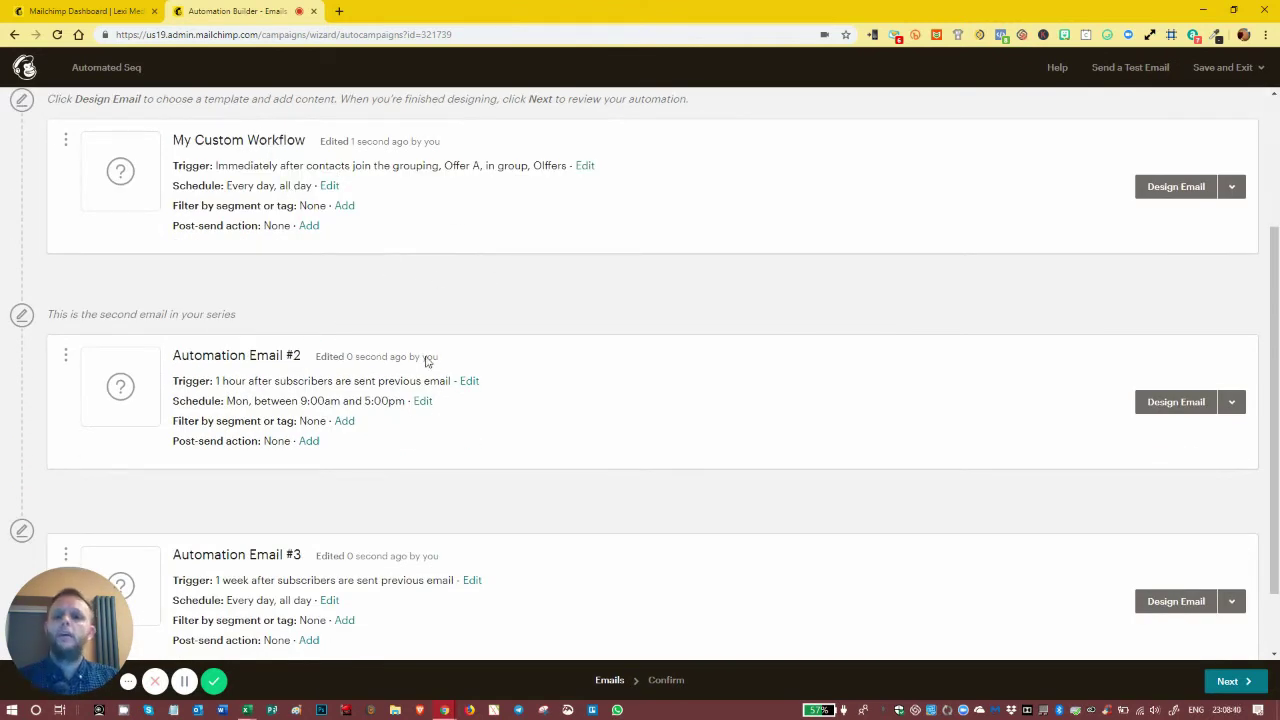
click(344, 421)
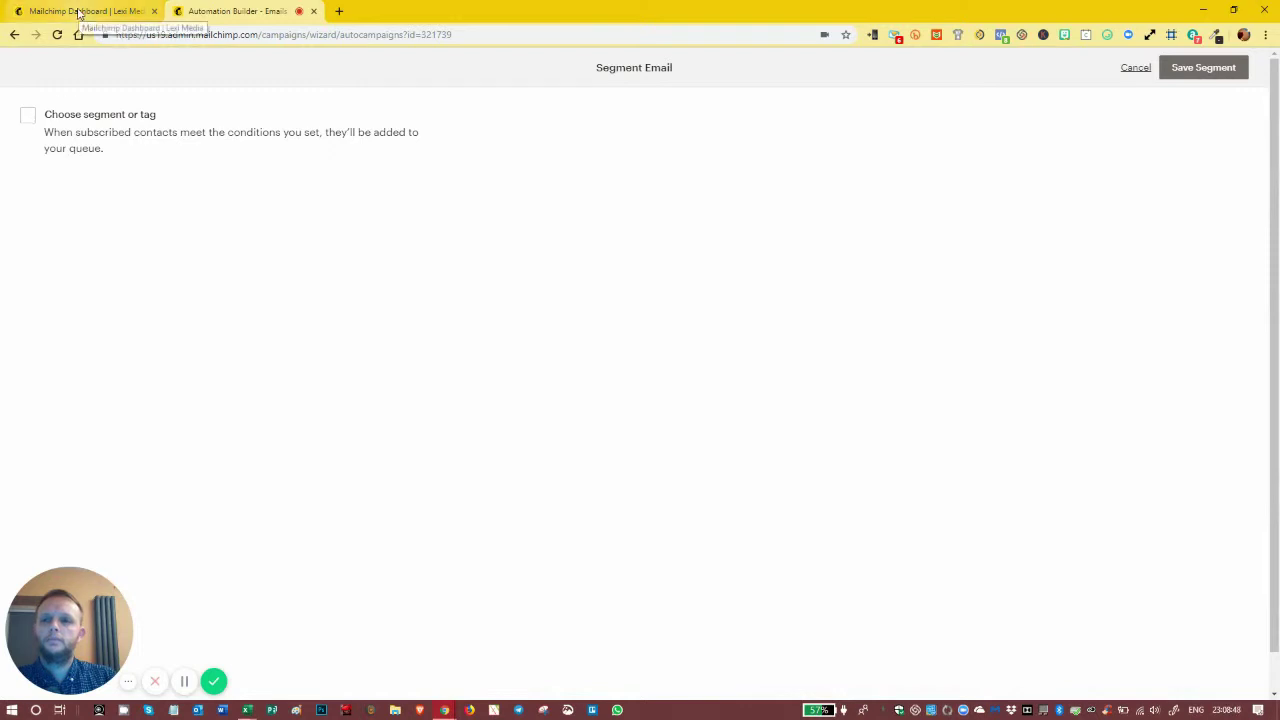
click(28, 116)
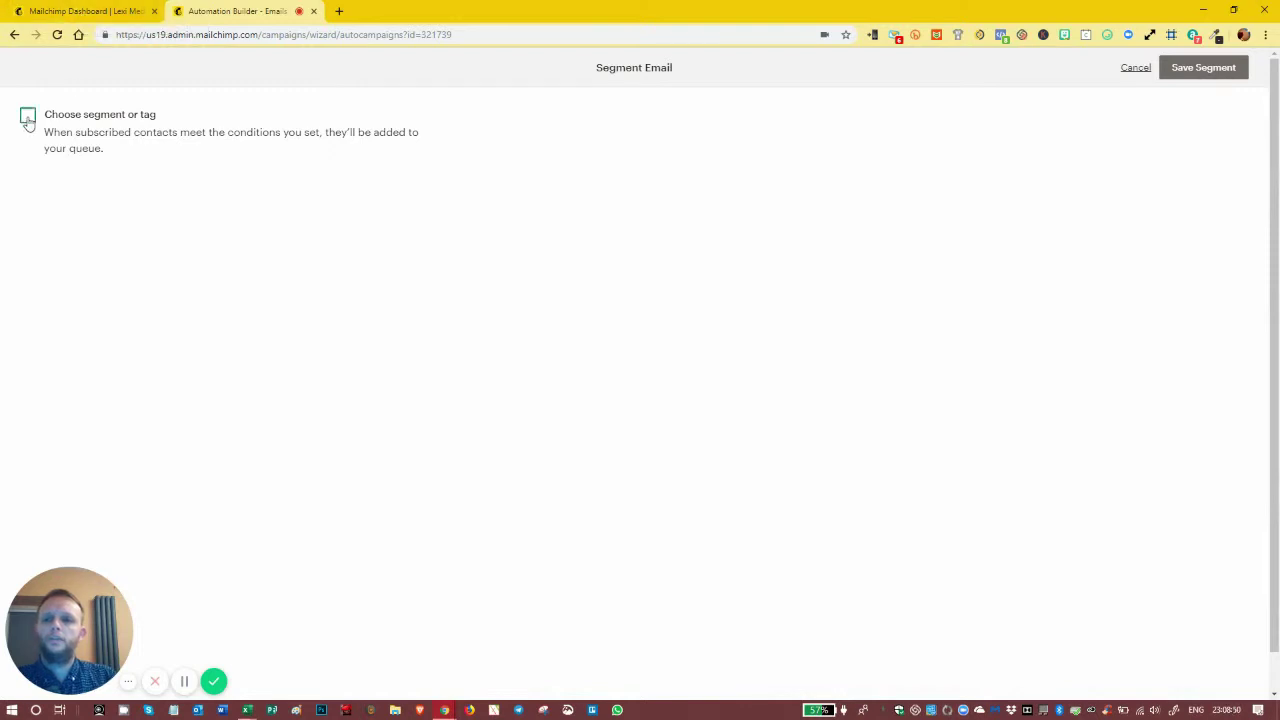
- Filter the email to contacts tagged My First Tag, and look through the other available segments and tags
click(128, 217)
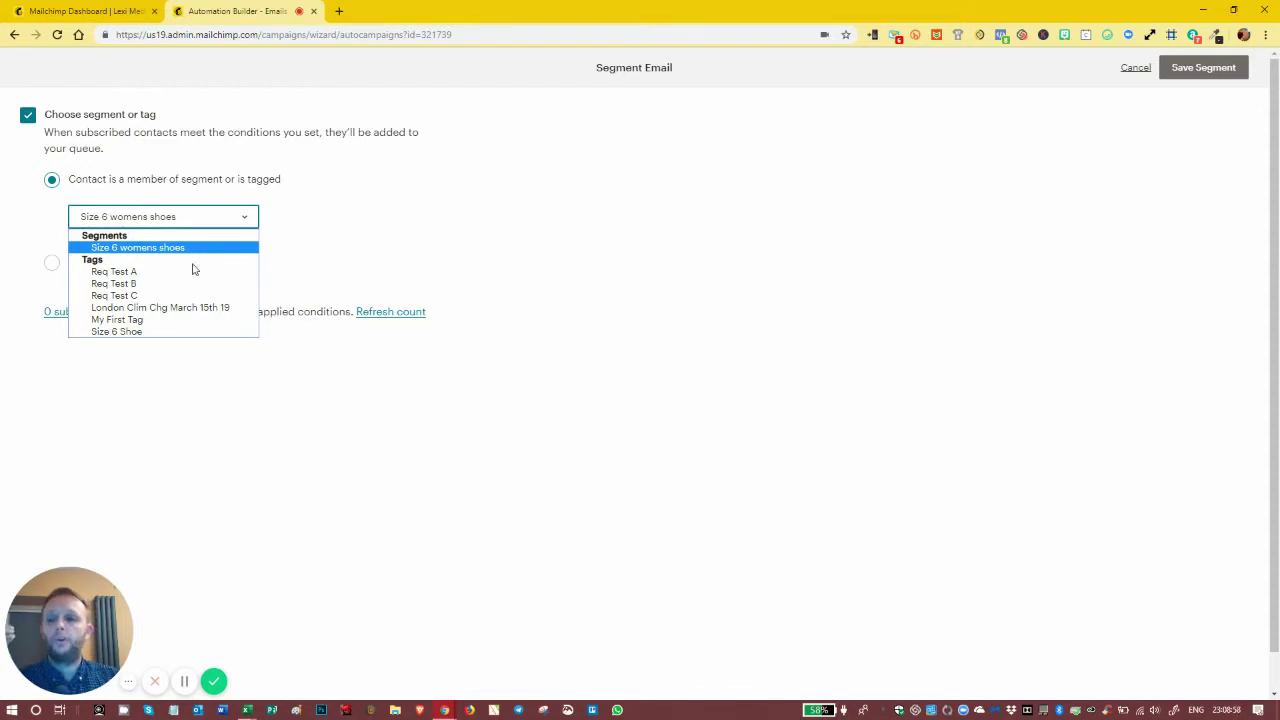
click(170, 322)
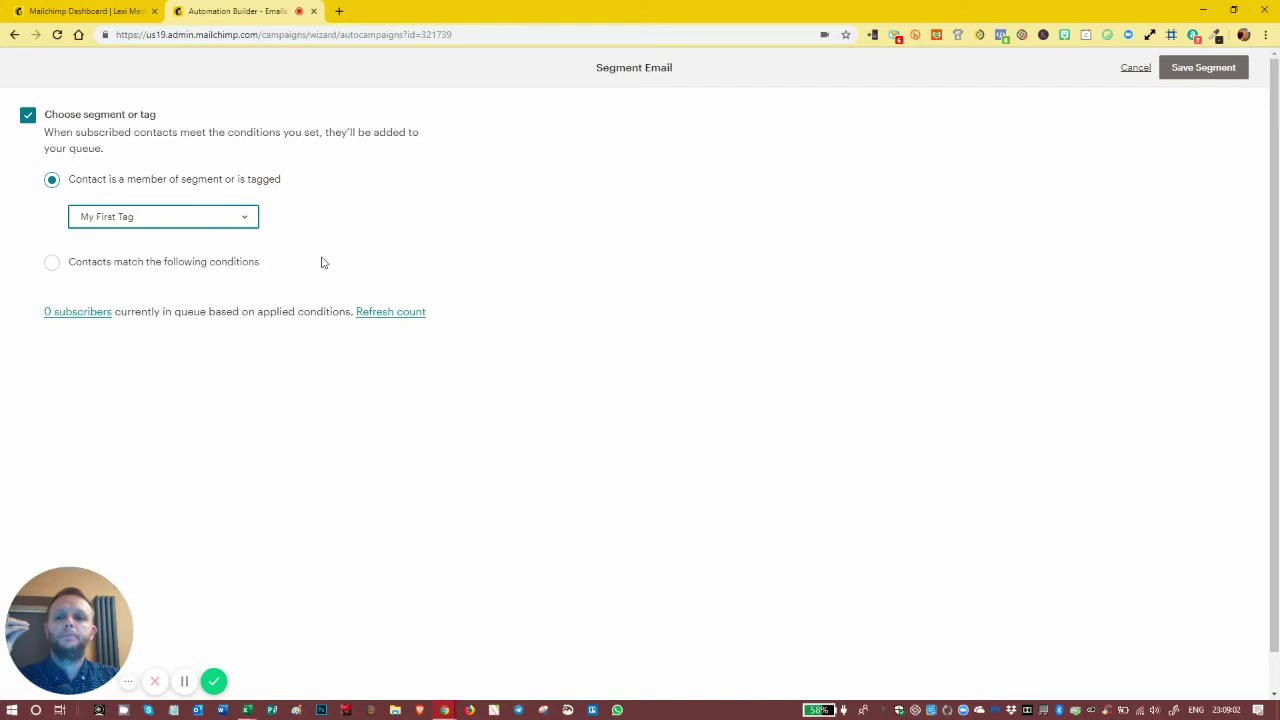
click(170, 221)
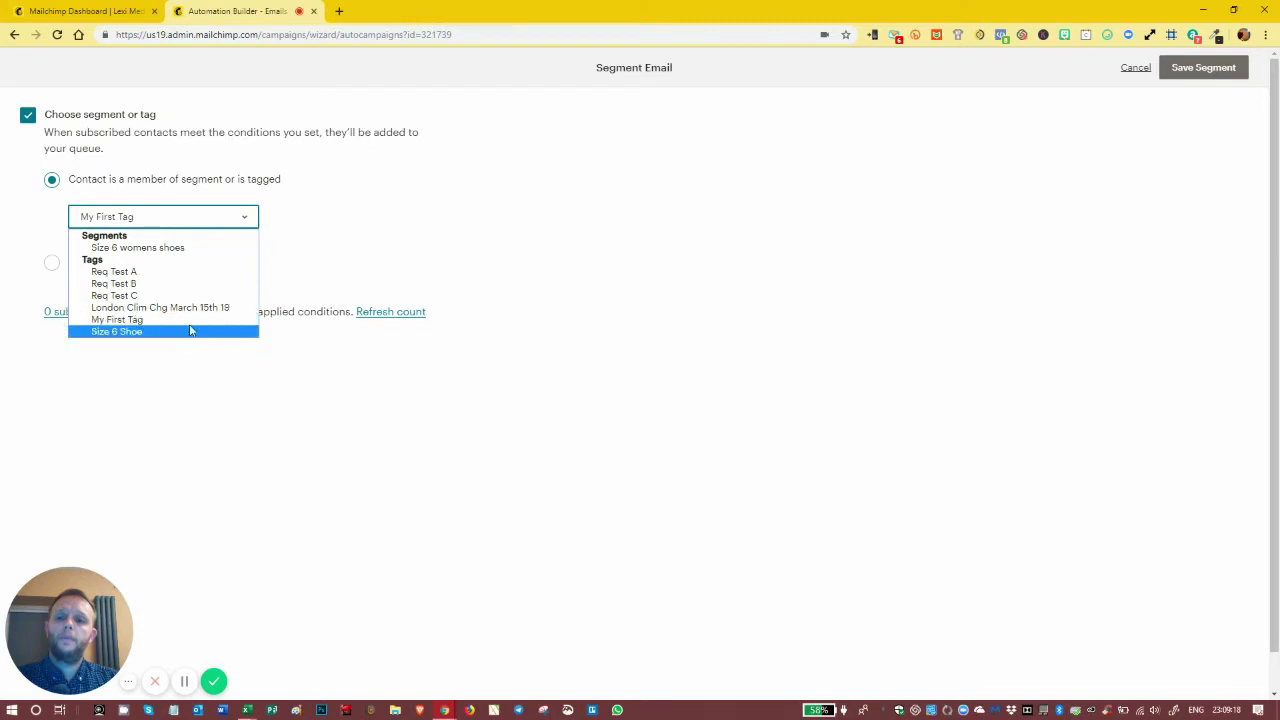
click(288, 265)
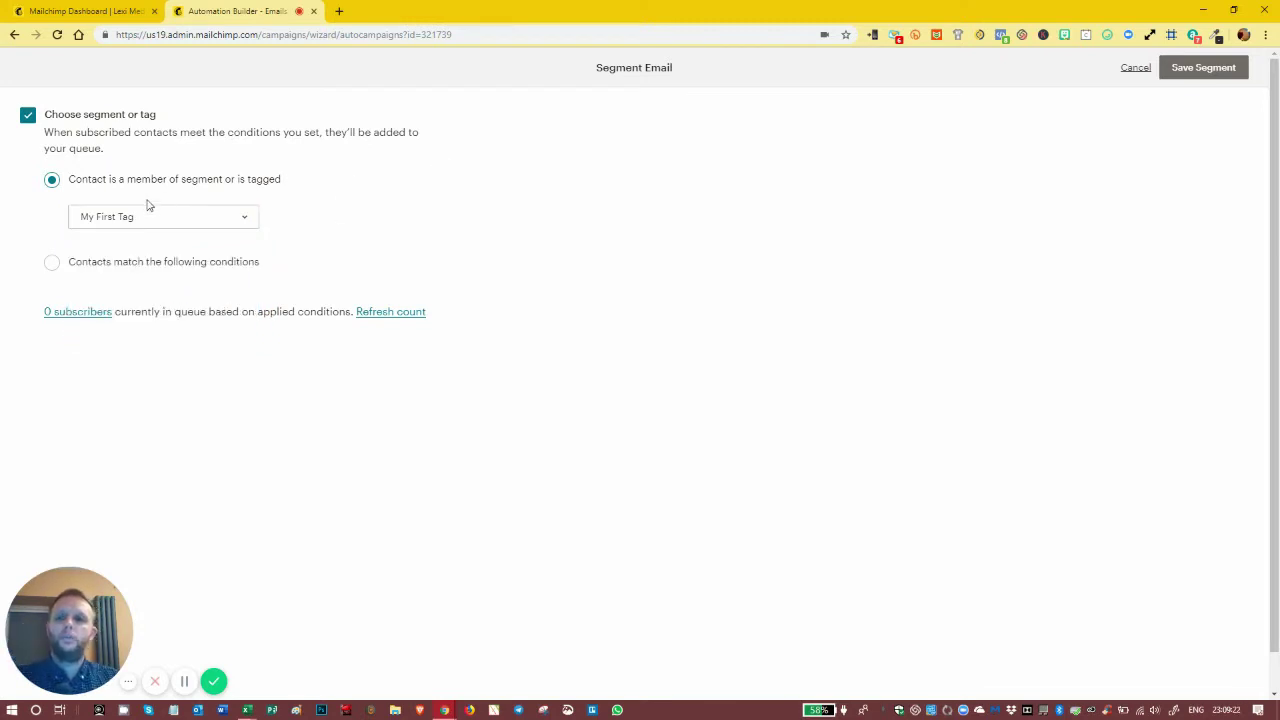
click(120, 224)
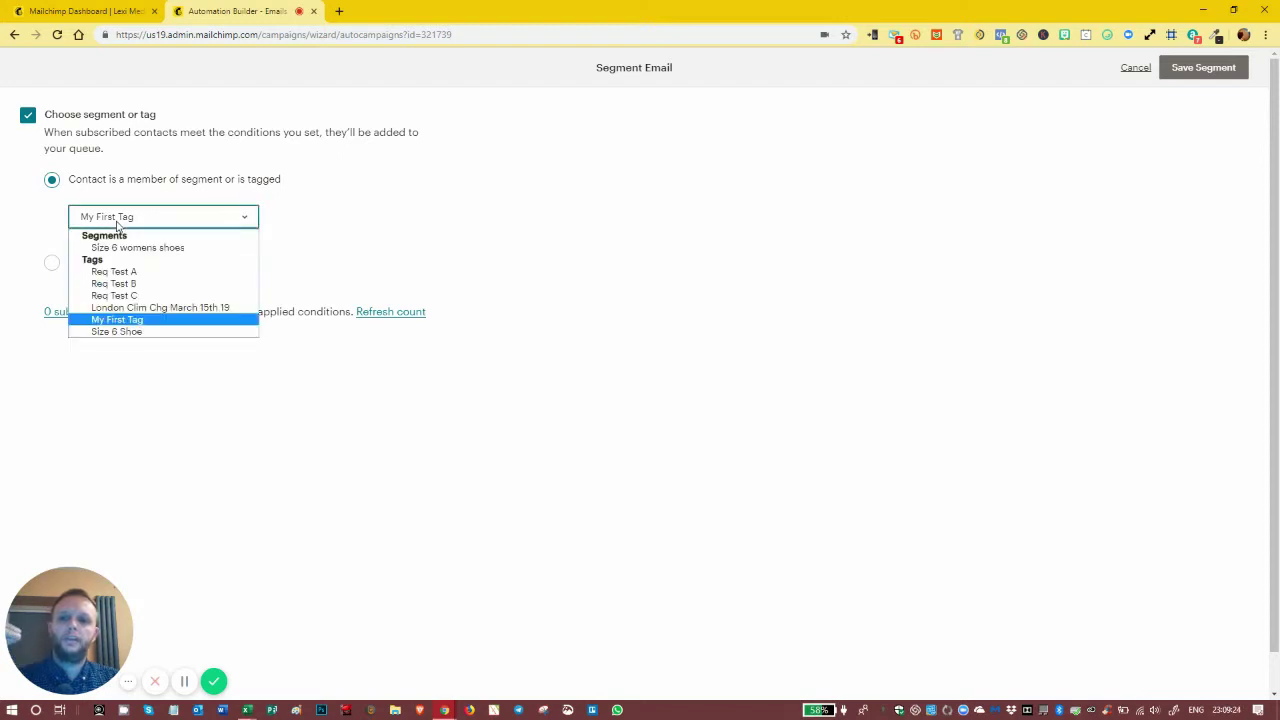
click(119, 216)
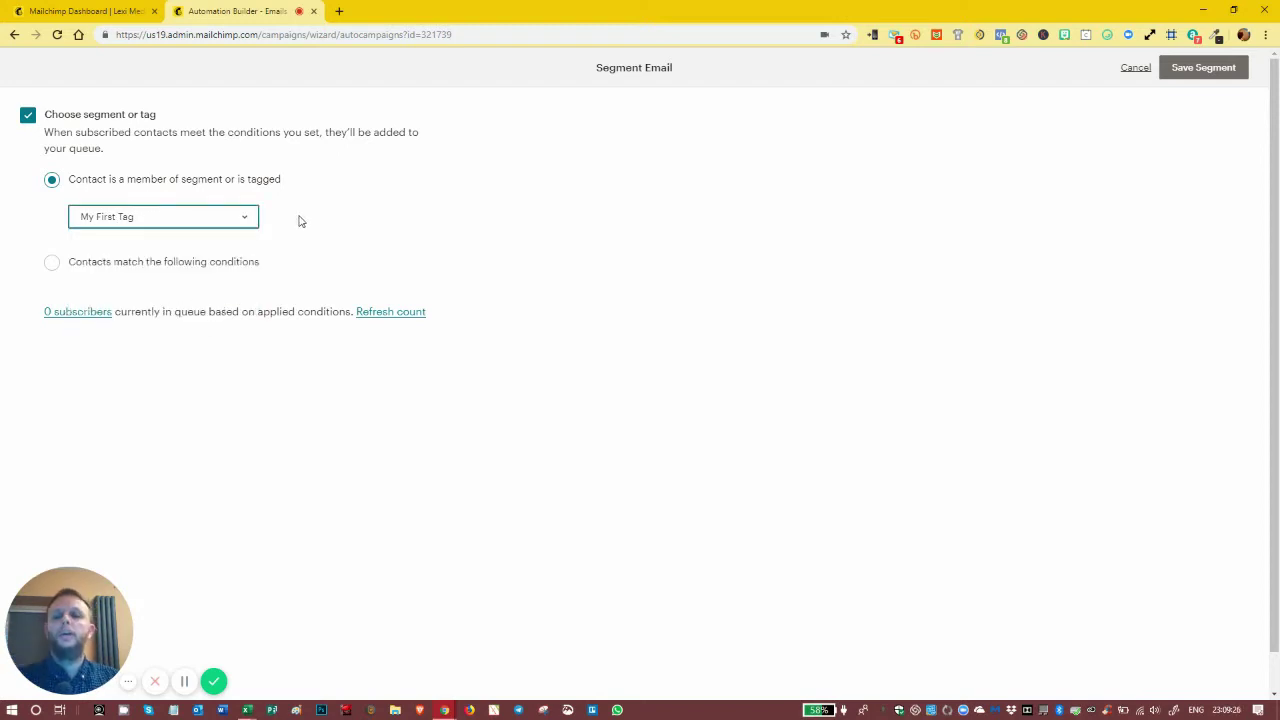
- Replace Automation Email #2's tag filter with a condition requiring Olffers to be none of Offer B, and save the segment
click(53, 262)
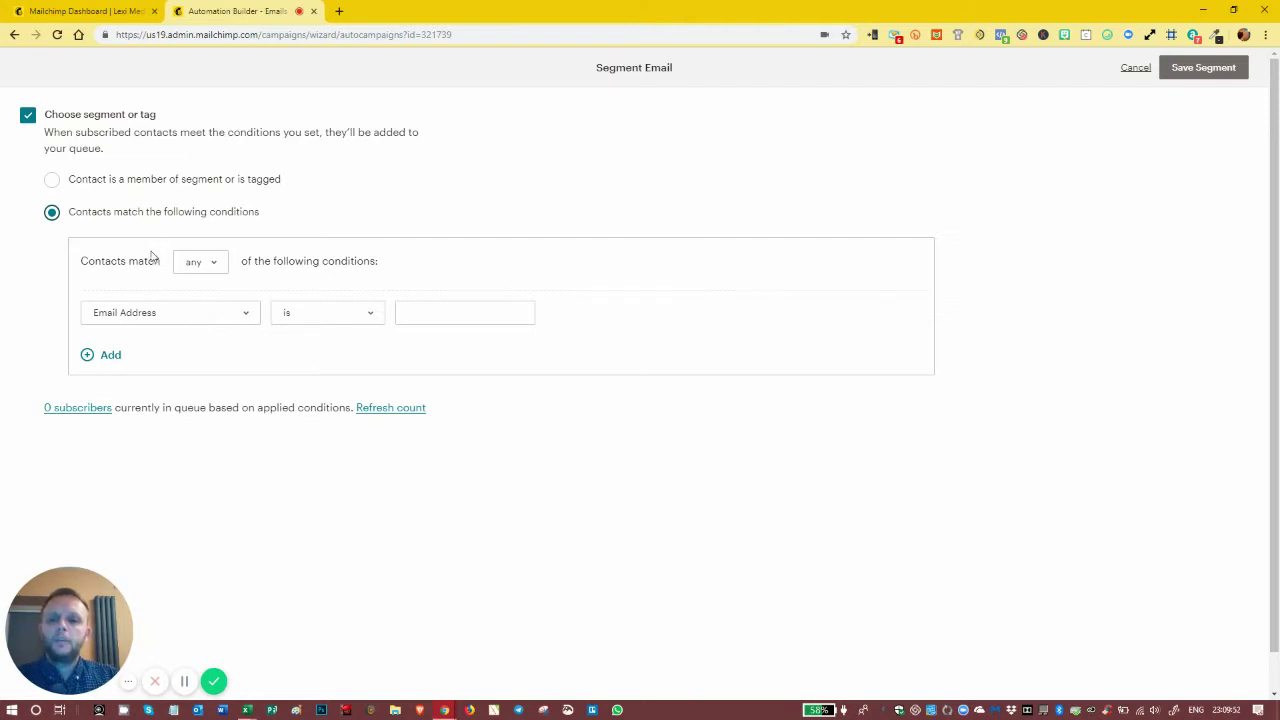
click(152, 314)
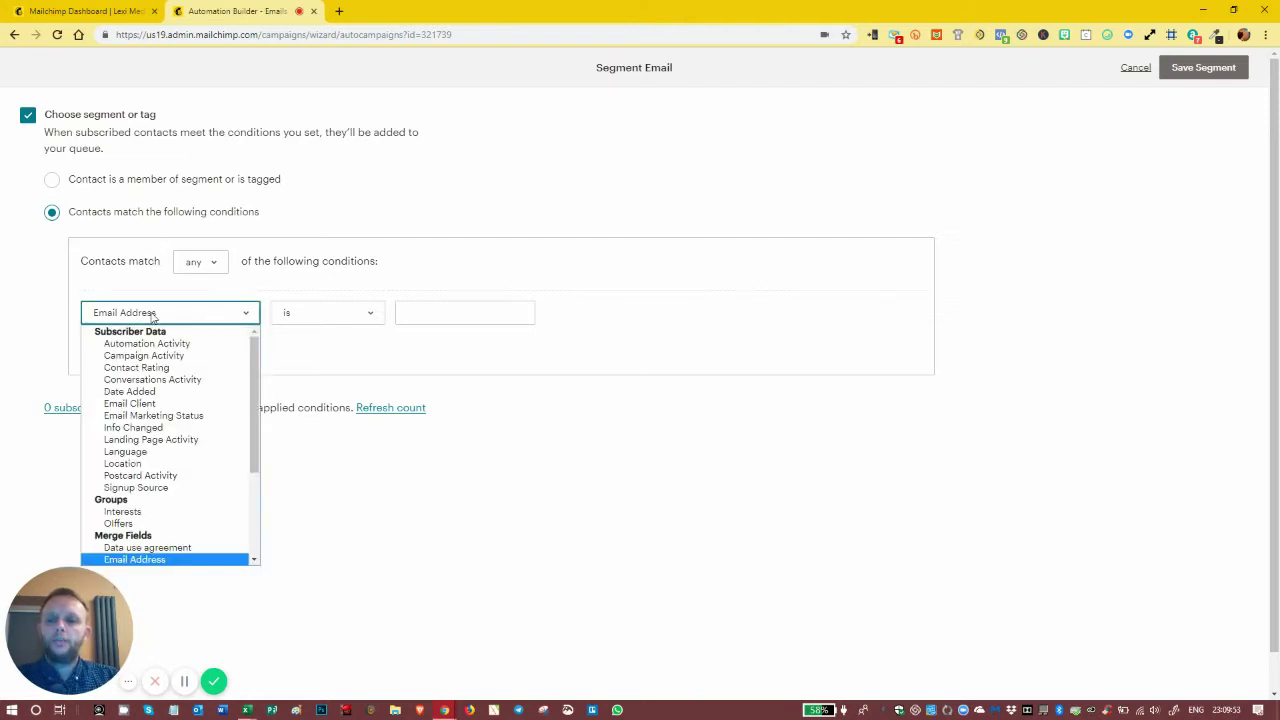
click(115, 524)
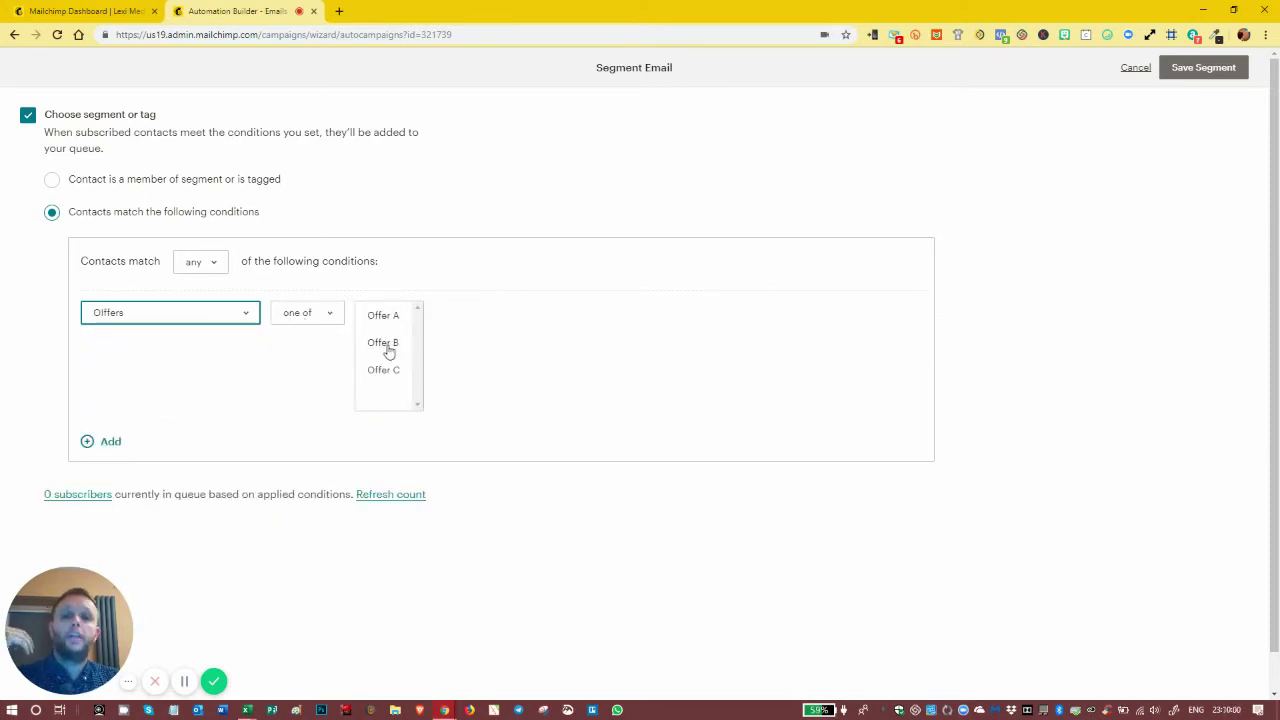
click(312, 313)
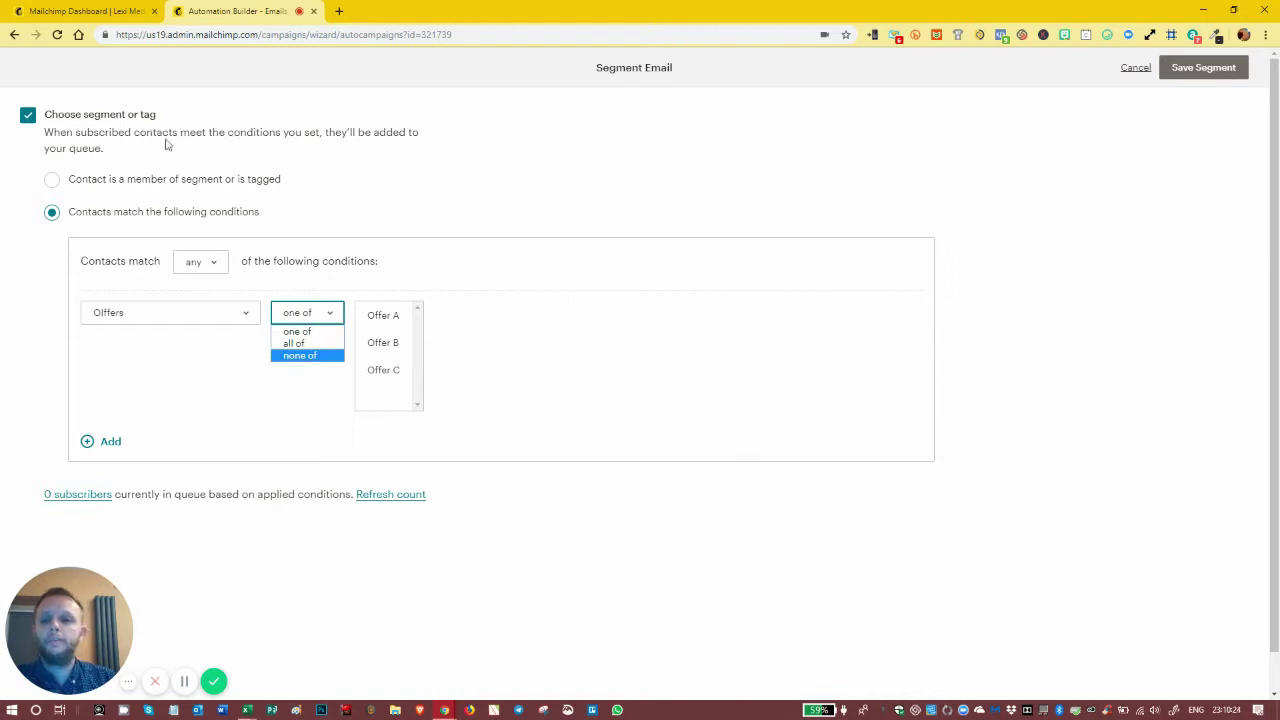
click(310, 359)
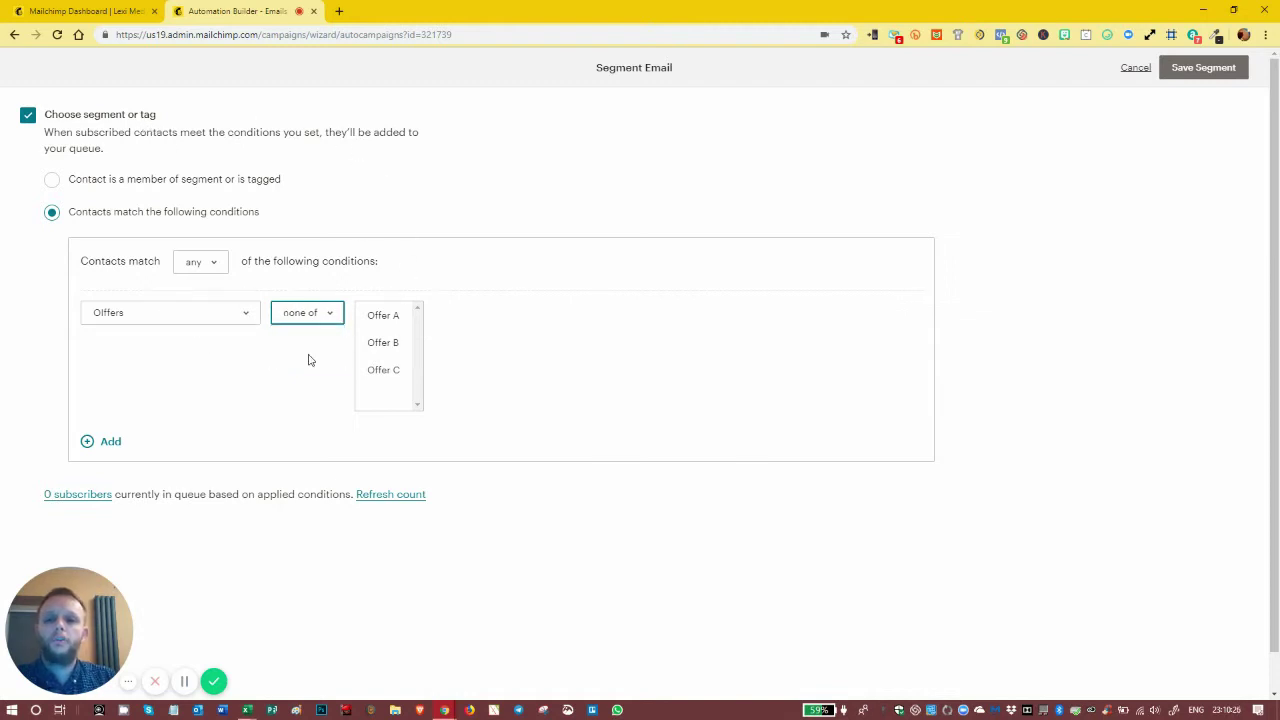
click(382, 345)
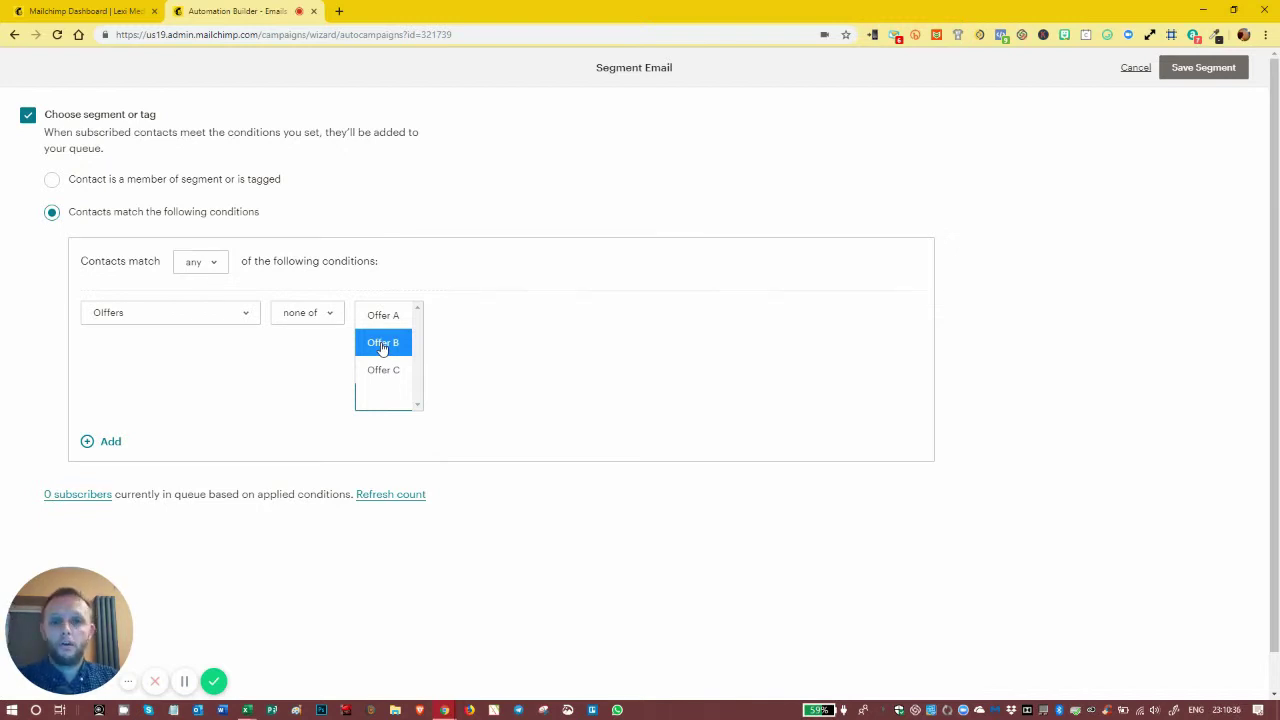
click(505, 335)
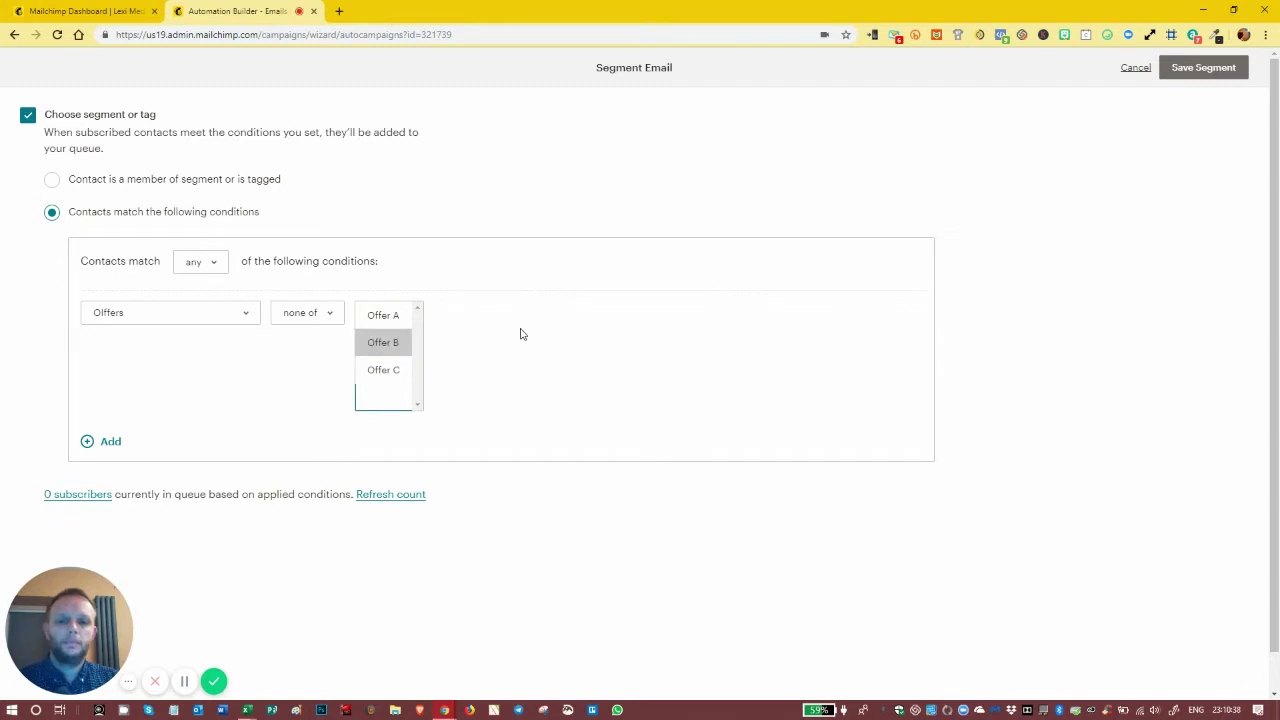
click(1183, 70)
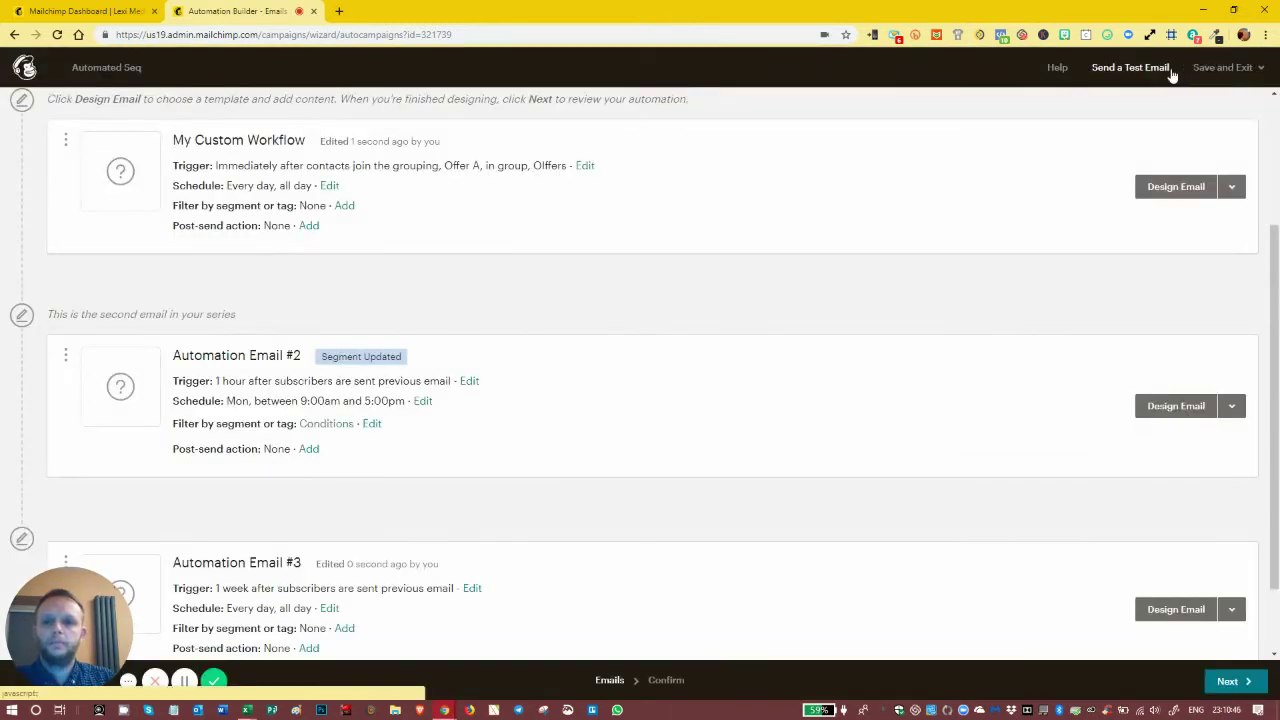
- Review the triggers, schedules and segment filters of all three emails in the automation sequence
scroll(482, 303, down, 1)
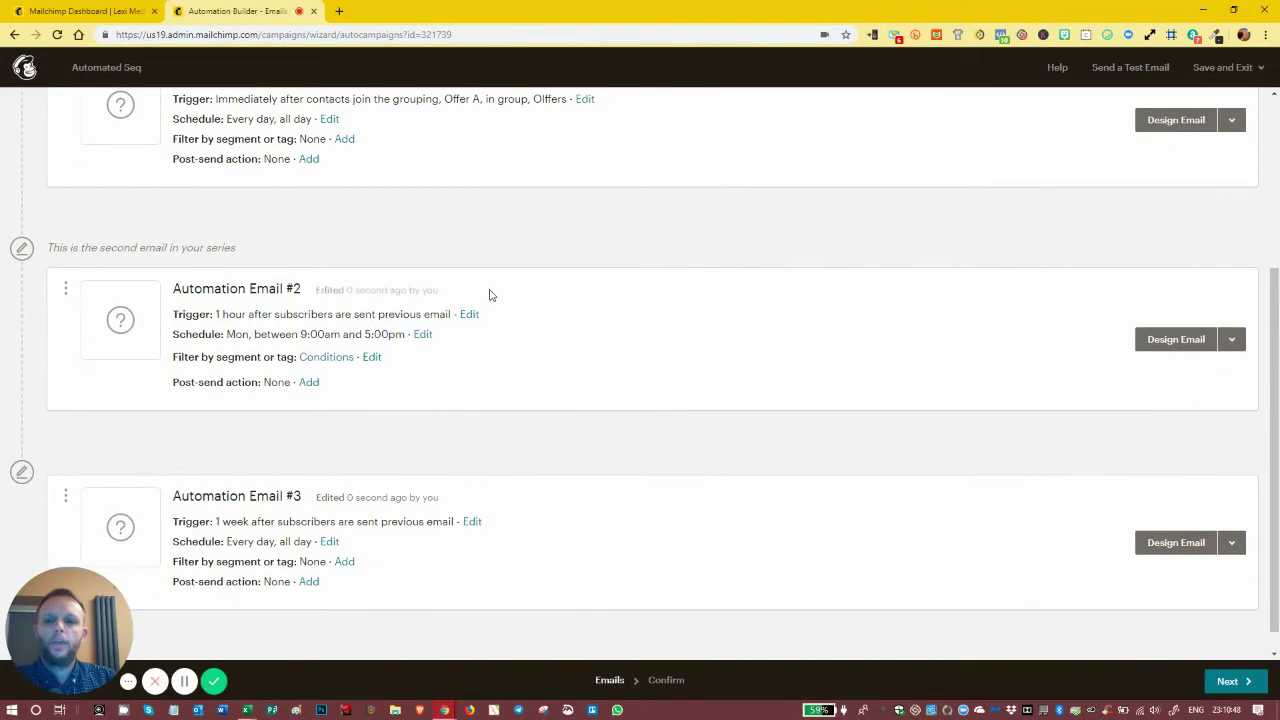
scroll(489, 295, up, 1)
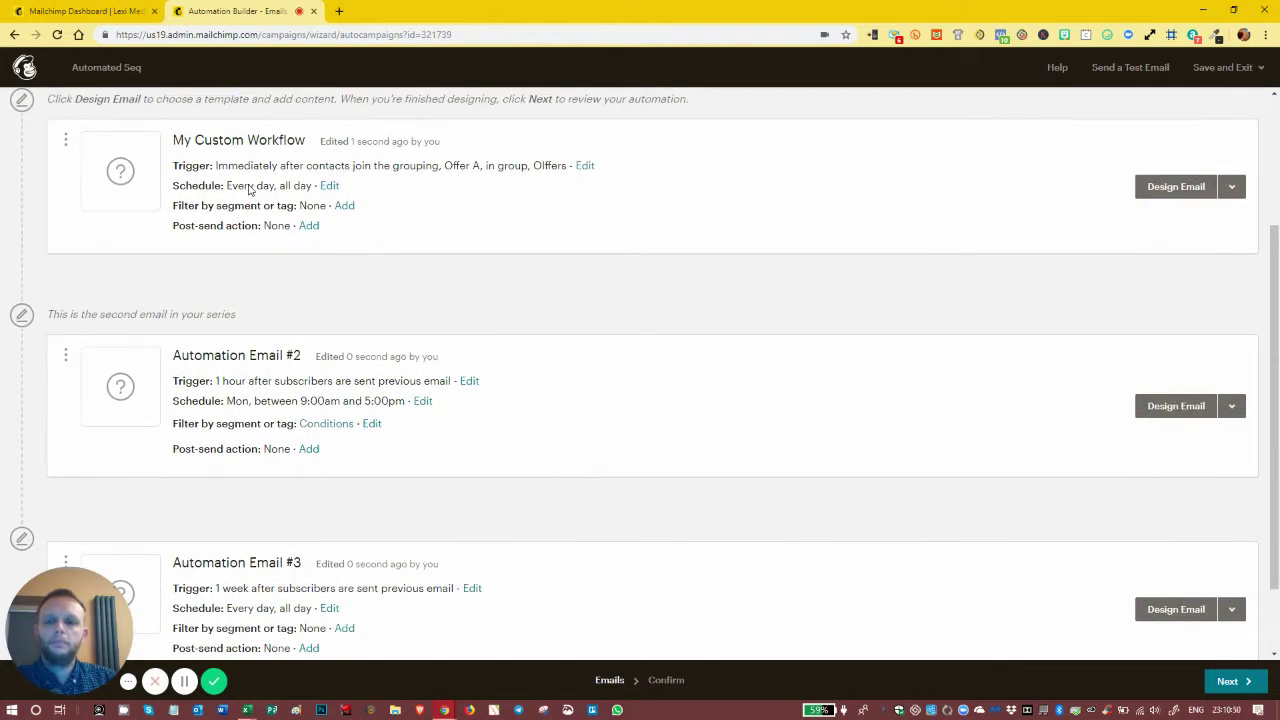
scroll(483, 283, up, 1)
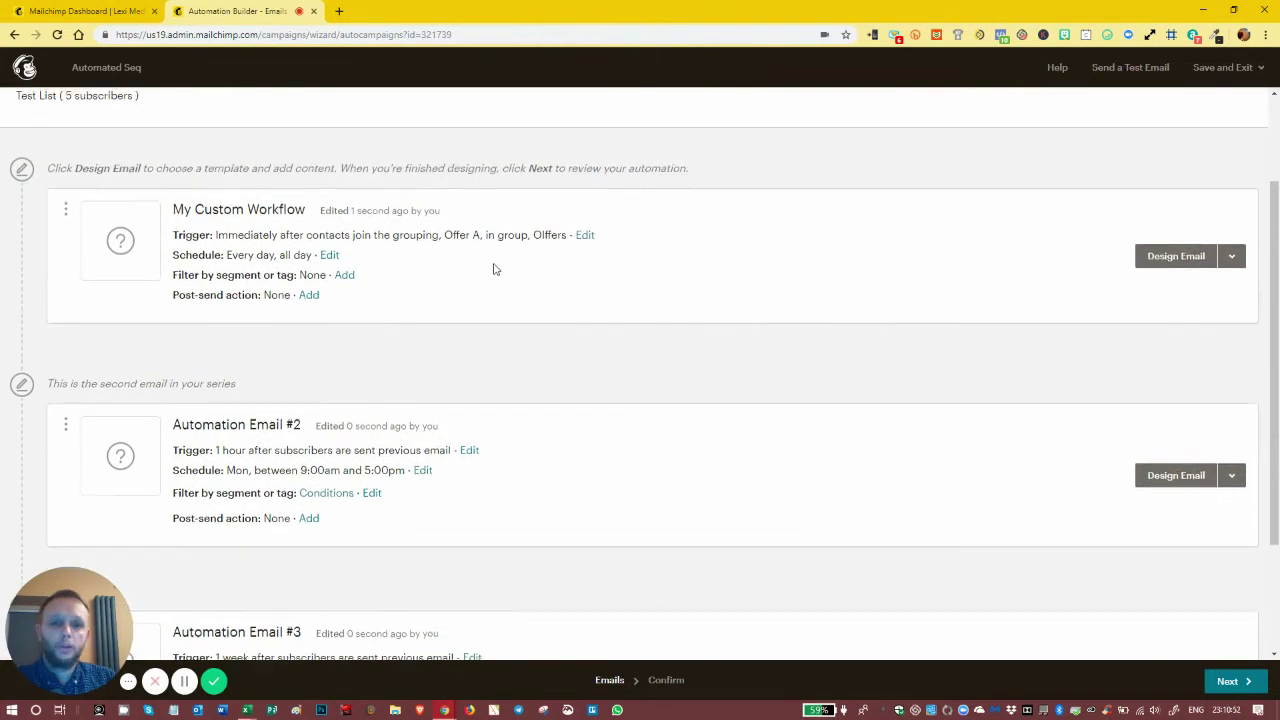
scroll(489, 277, up, 2)
scroll(485, 262, down, 2)
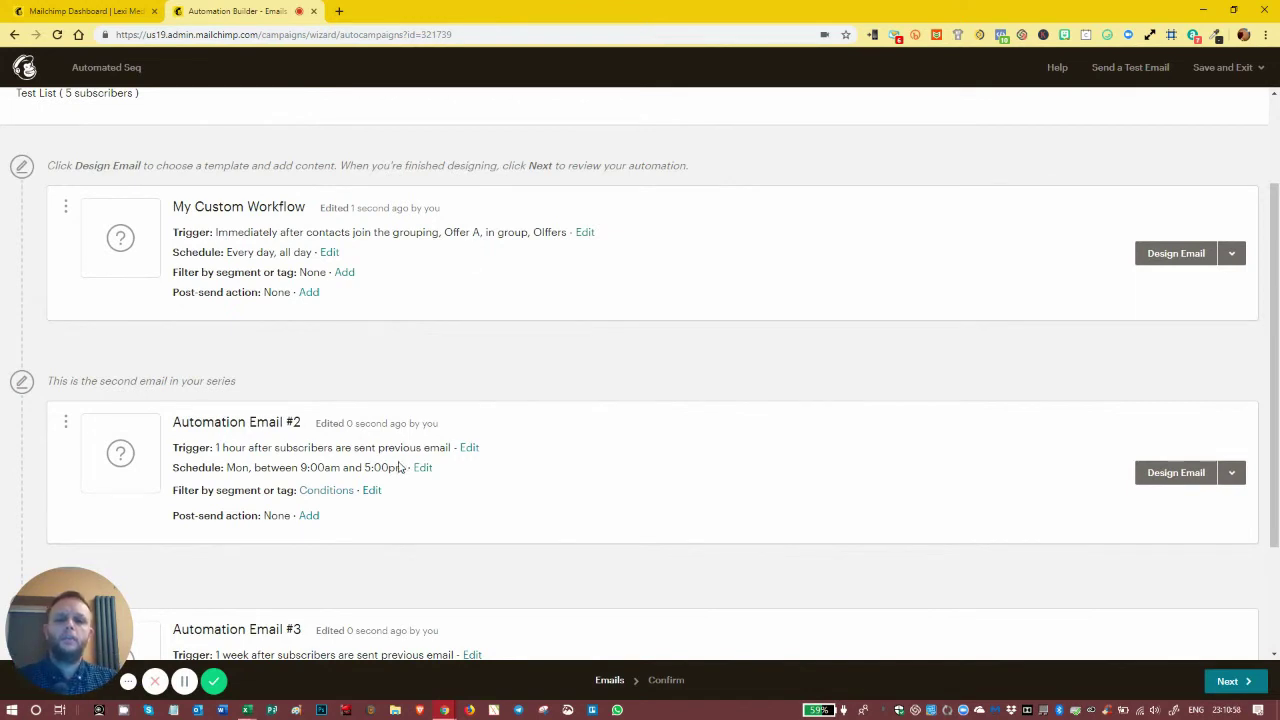
scroll(410, 458, down, 1)
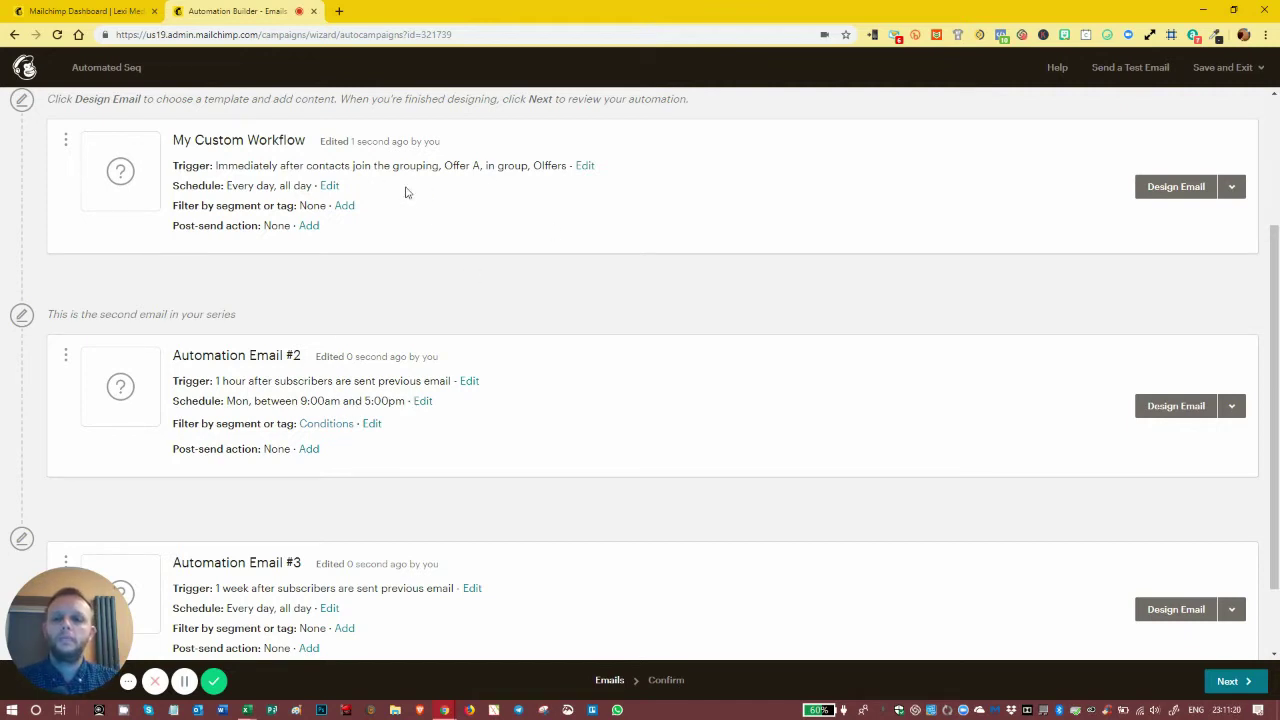
scroll(376, 196, down, 1)
scroll(370, 258, up, 2)
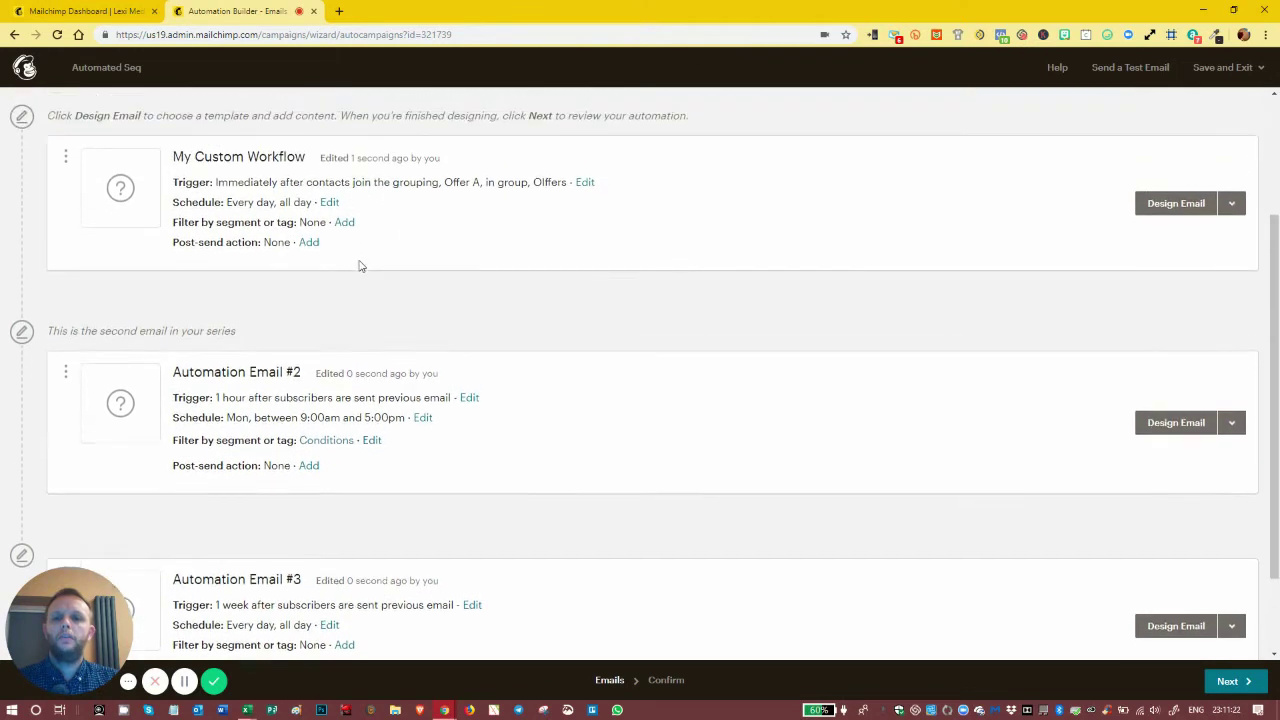
scroll(600, 440, down, 1)
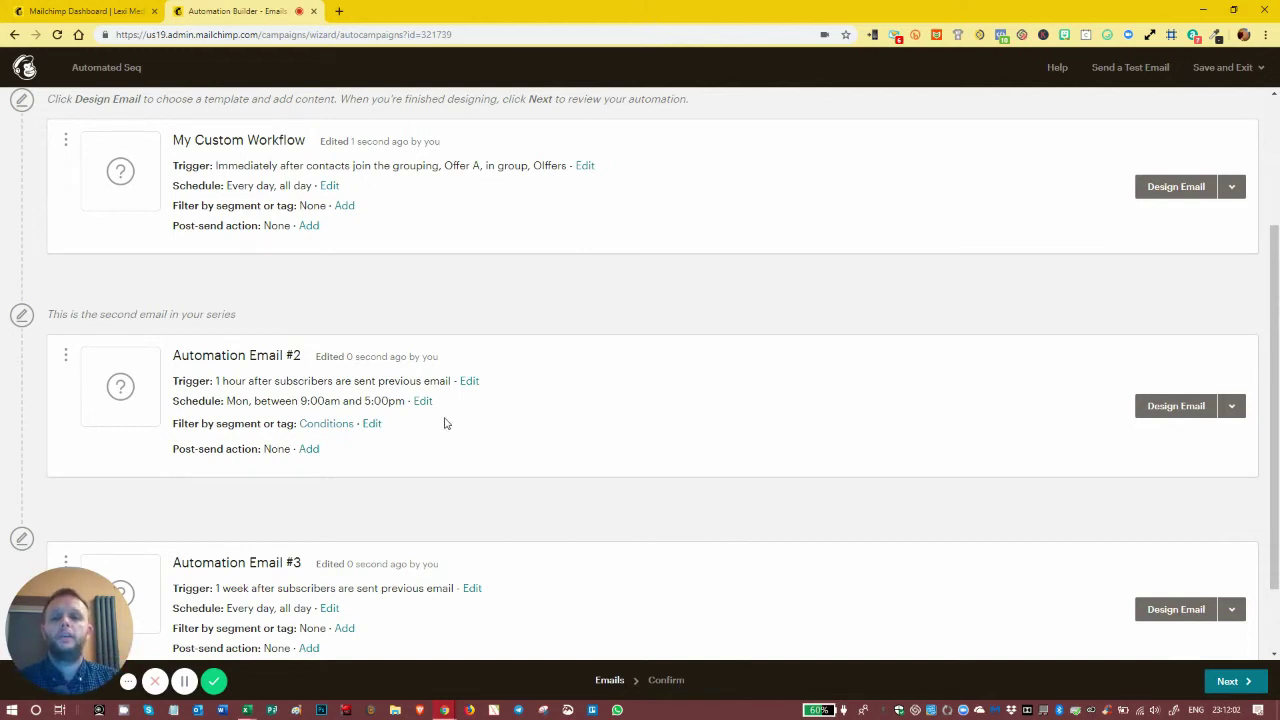
scroll(441, 415, down, 1)
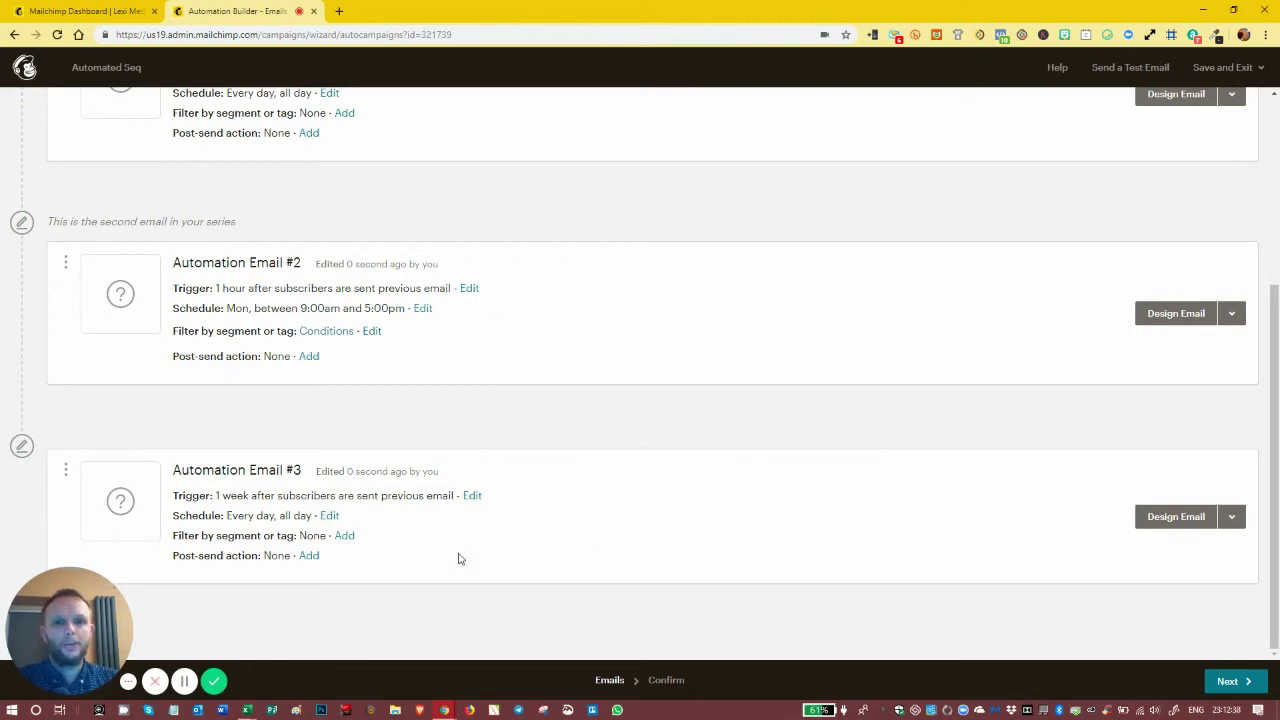
scroll(508, 443, up, 2)
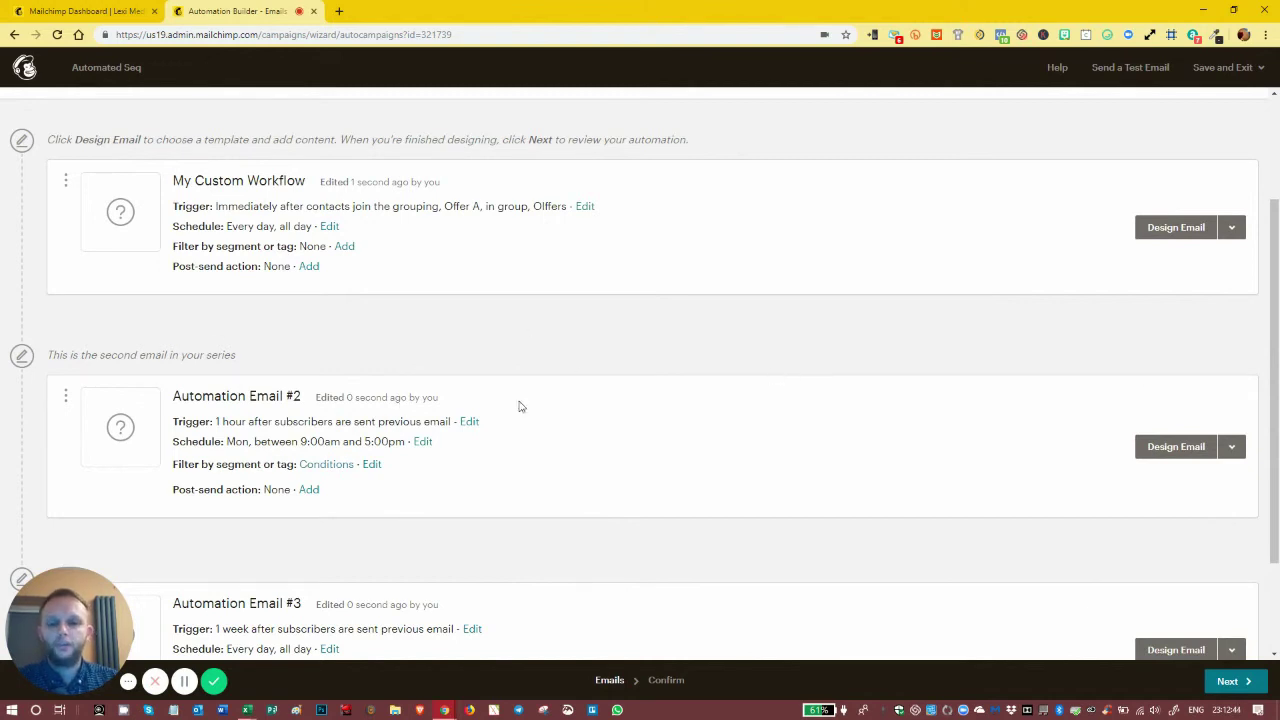
scroll(544, 543, down, 2)
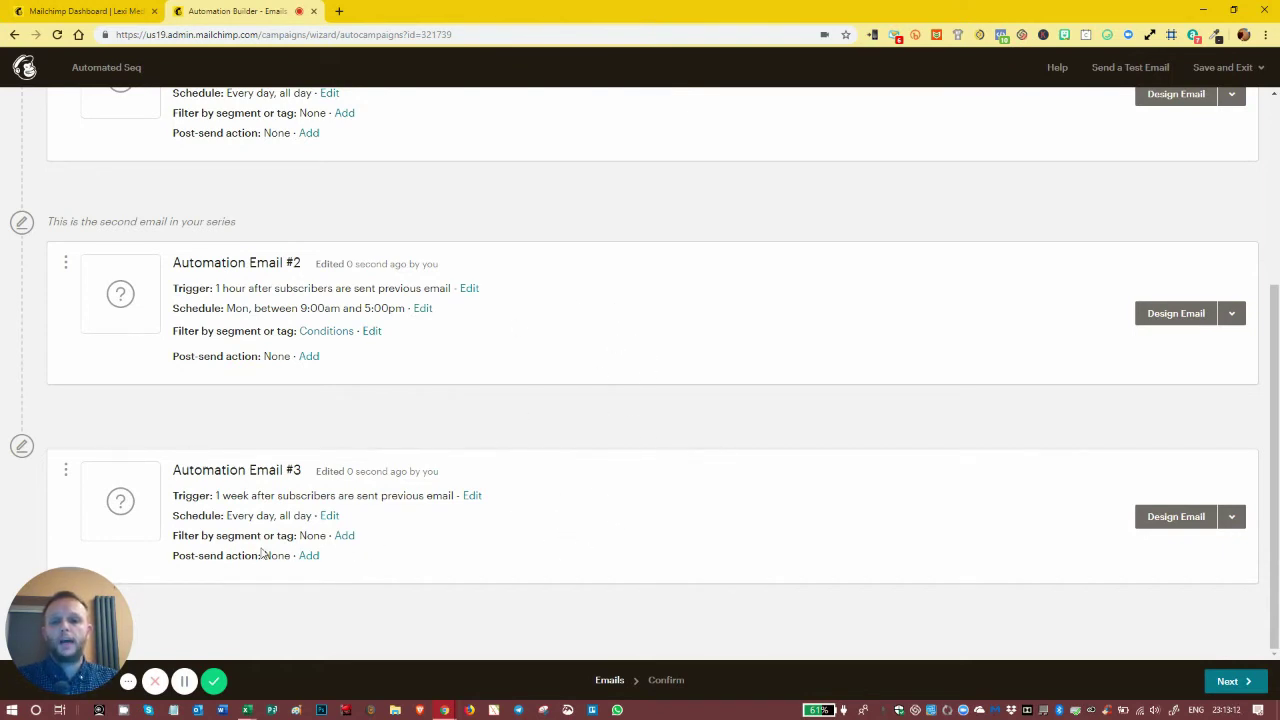
- Filter Automation Email #3 to contacts whose Olffers group is none of Offer B, and save the segment
click(347, 537)
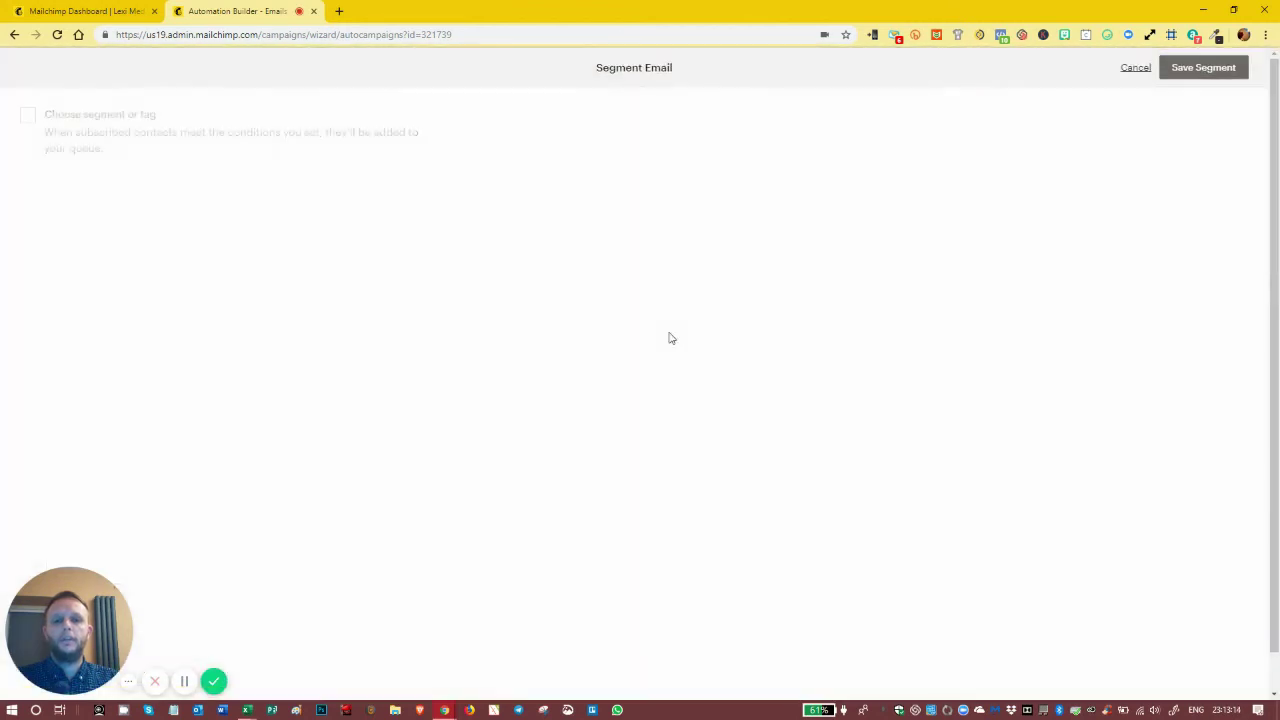
click(25, 116)
click(51, 263)
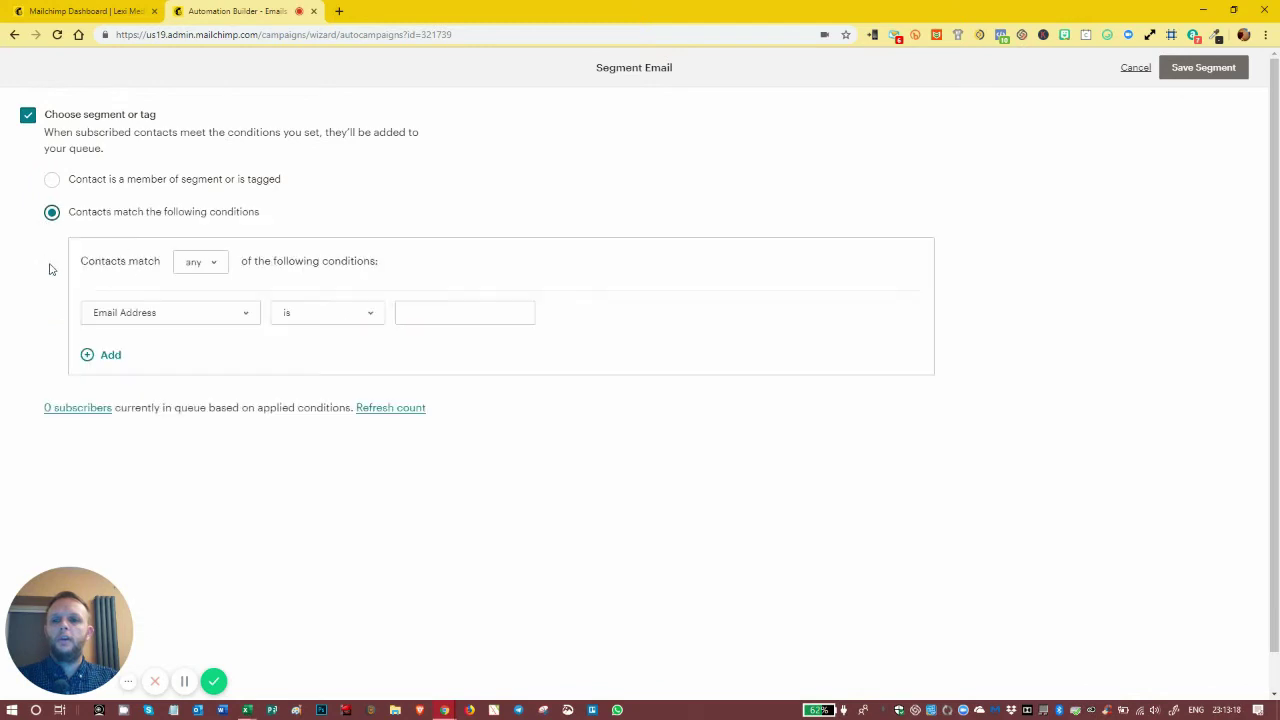
click(191, 312)
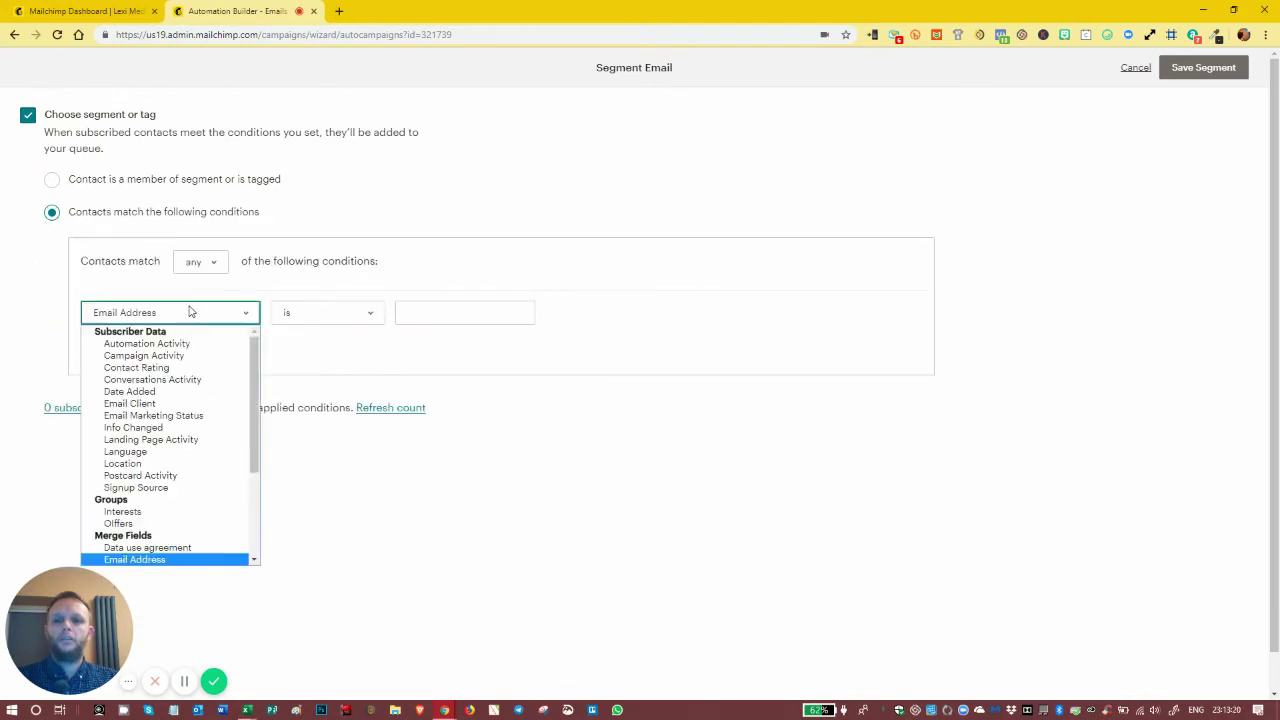
click(140, 523)
click(308, 313)
click(305, 357)
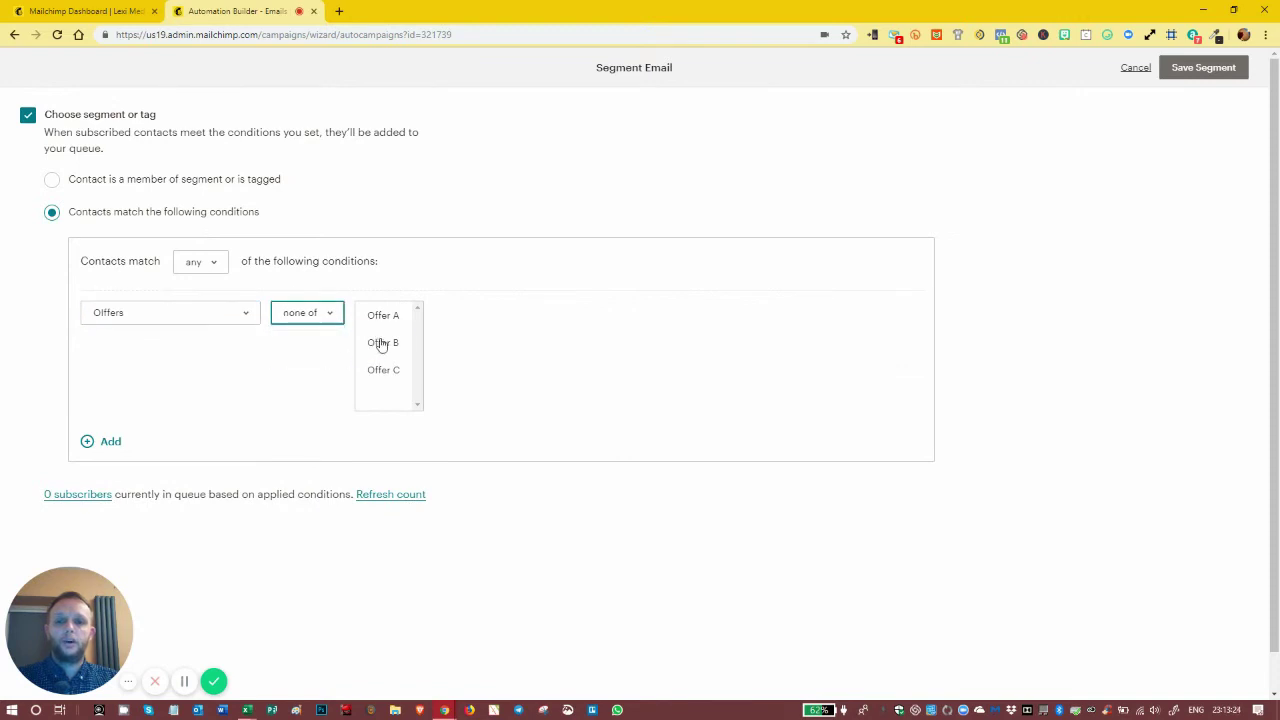
click(381, 342)
click(1190, 68)
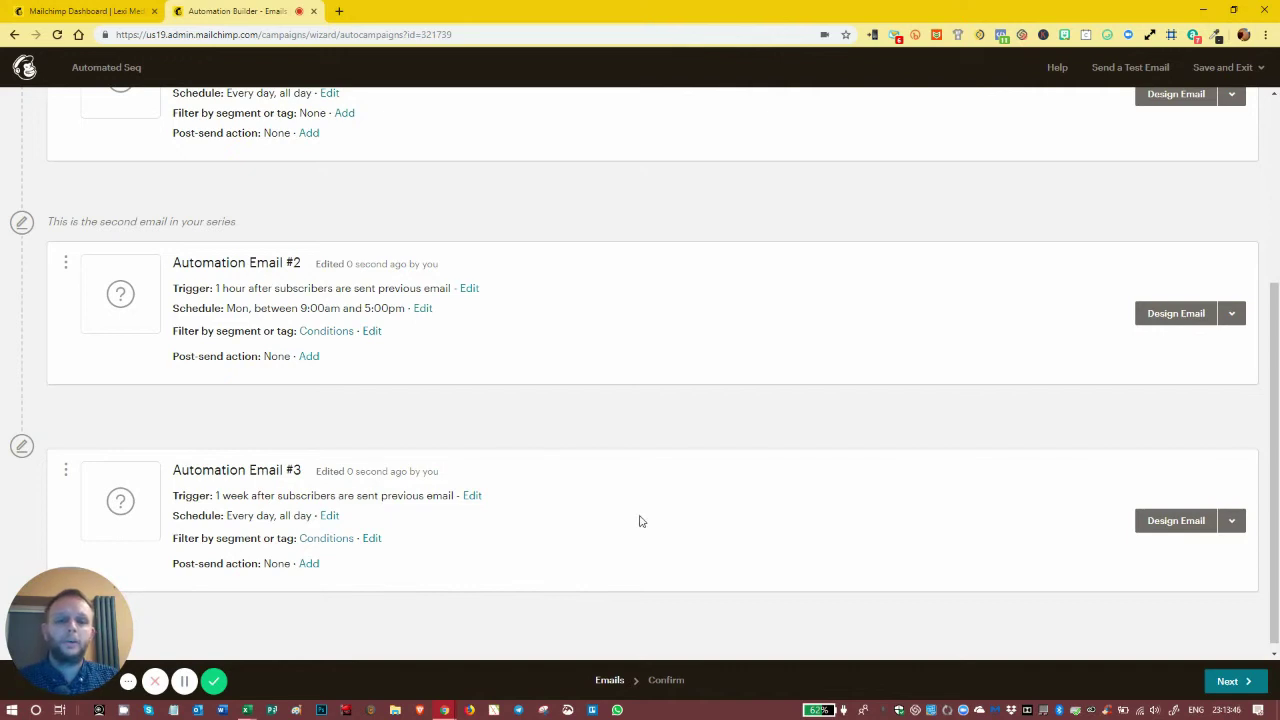
- Examine the whole email sequence again, checking the filters and post-send actions from My Custom Workflow to Automation Email #3
scroll(632, 515, down, 1)
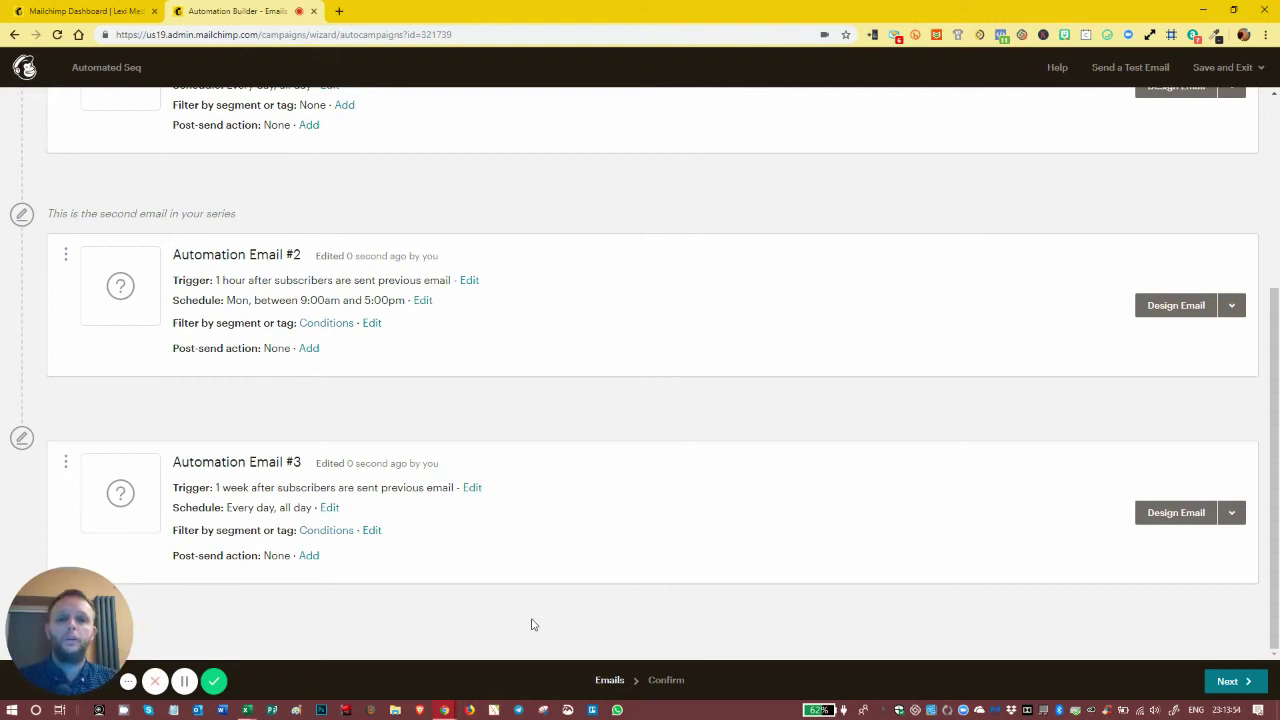
scroll(424, 510, up, 2)
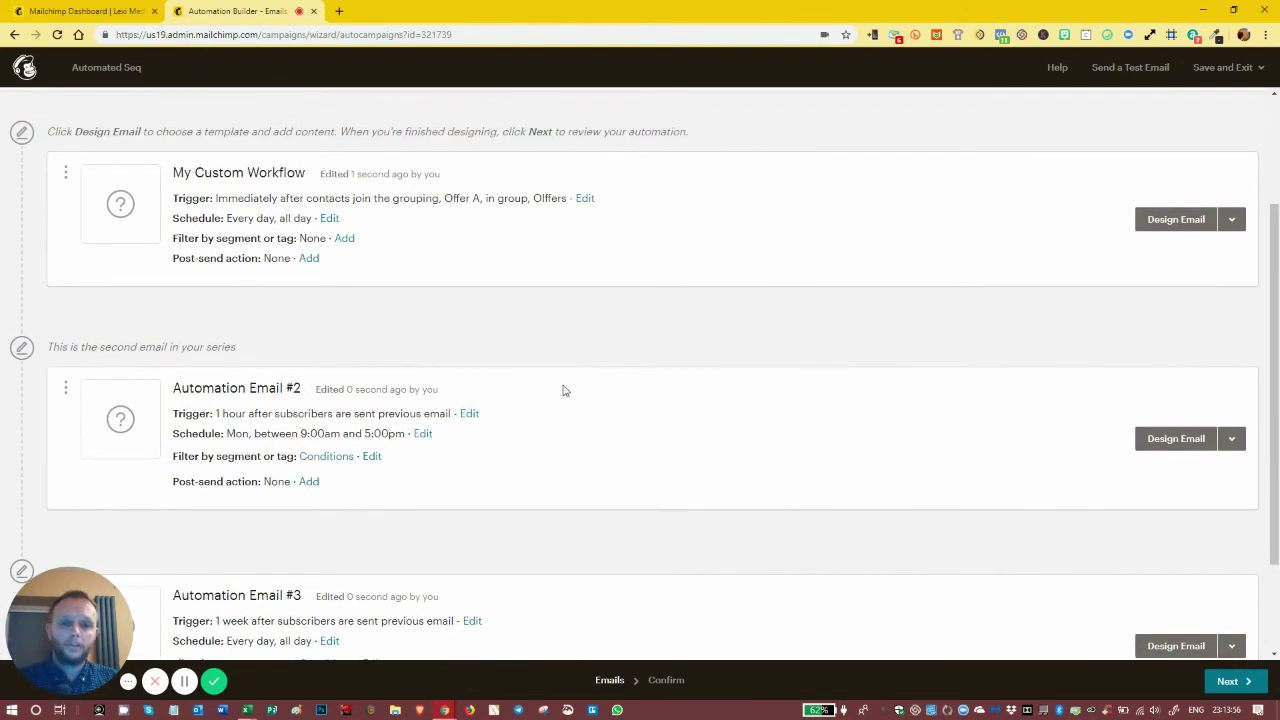
scroll(586, 369, up, 1)
scroll(634, 366, up, 1)
scroll(633, 364, down, 2)
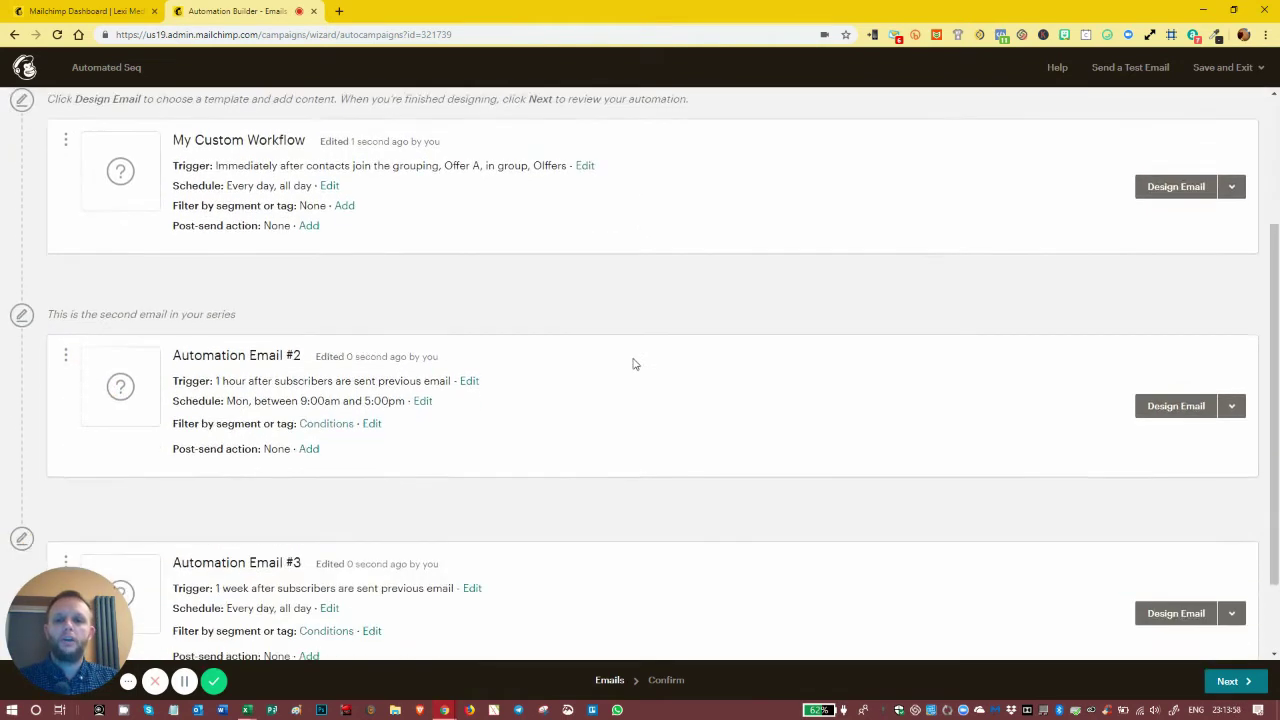
scroll(633, 364, down, 1)
scroll(632, 364, up, 2)
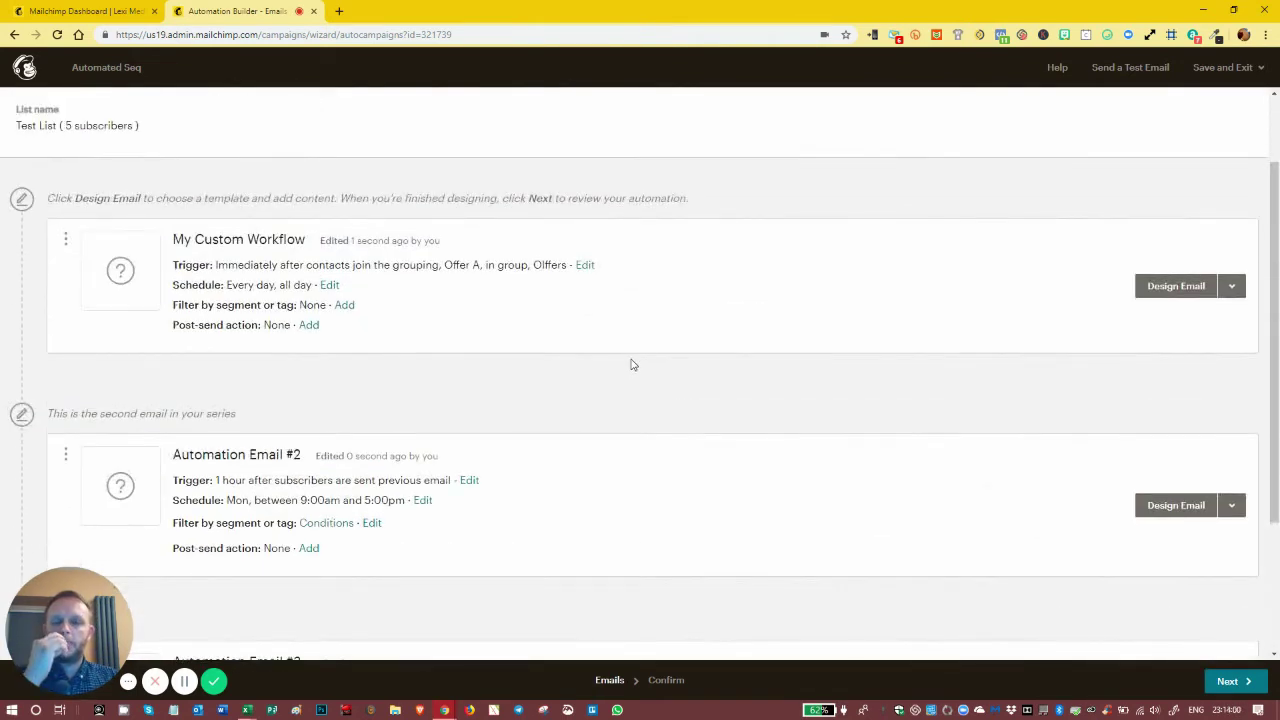
scroll(636, 306, down, 2)
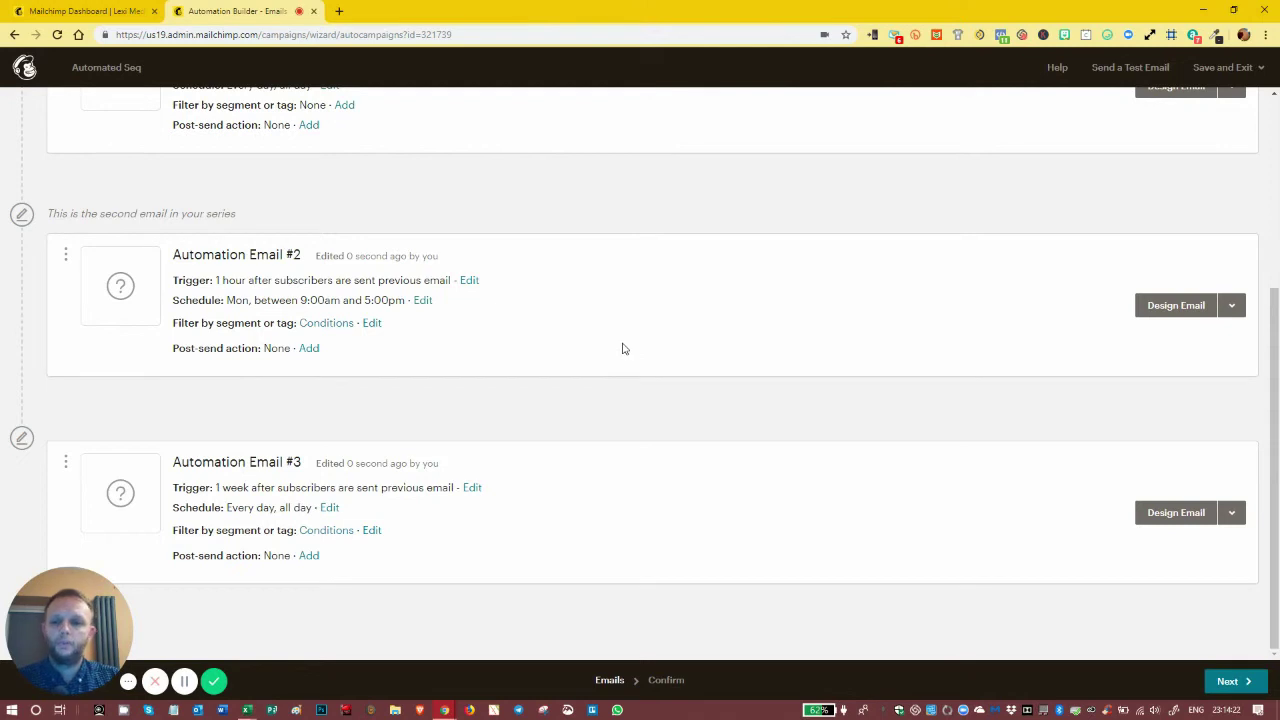
- Turn on a post-sending list action for My Custom Workflow and look through the available action types
scroll(492, 422, up, 2)
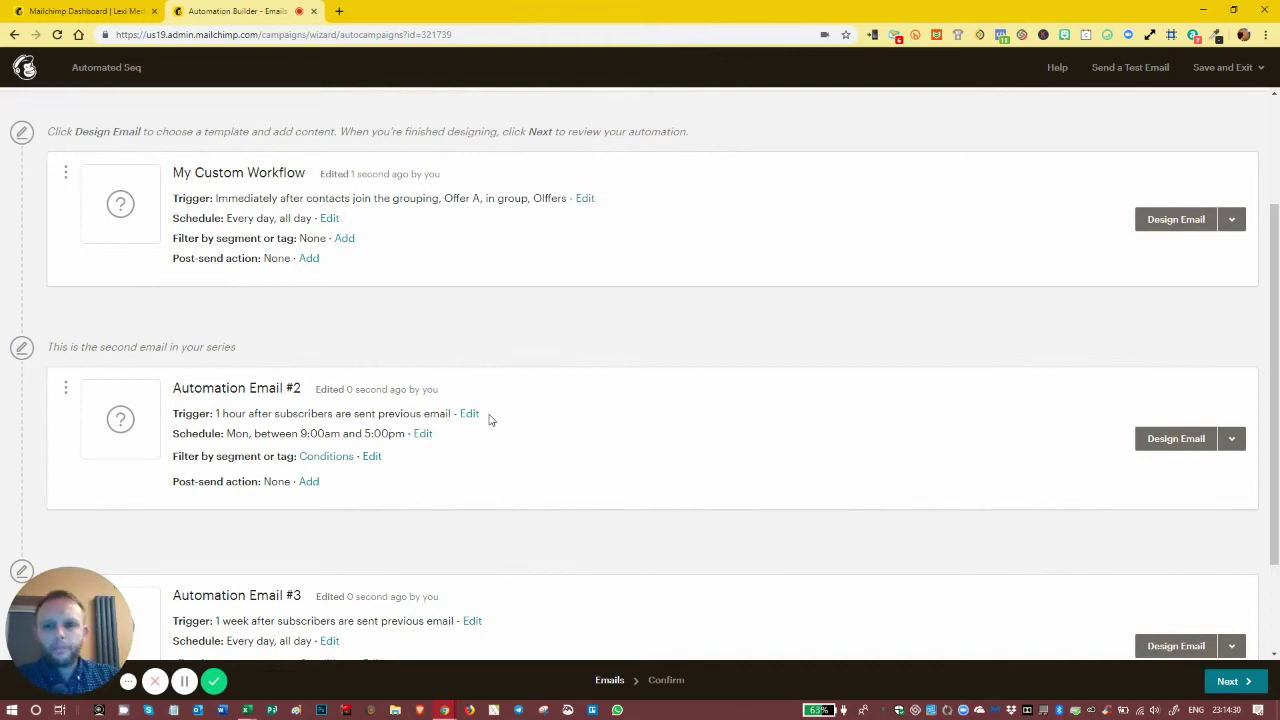
click(308, 260)
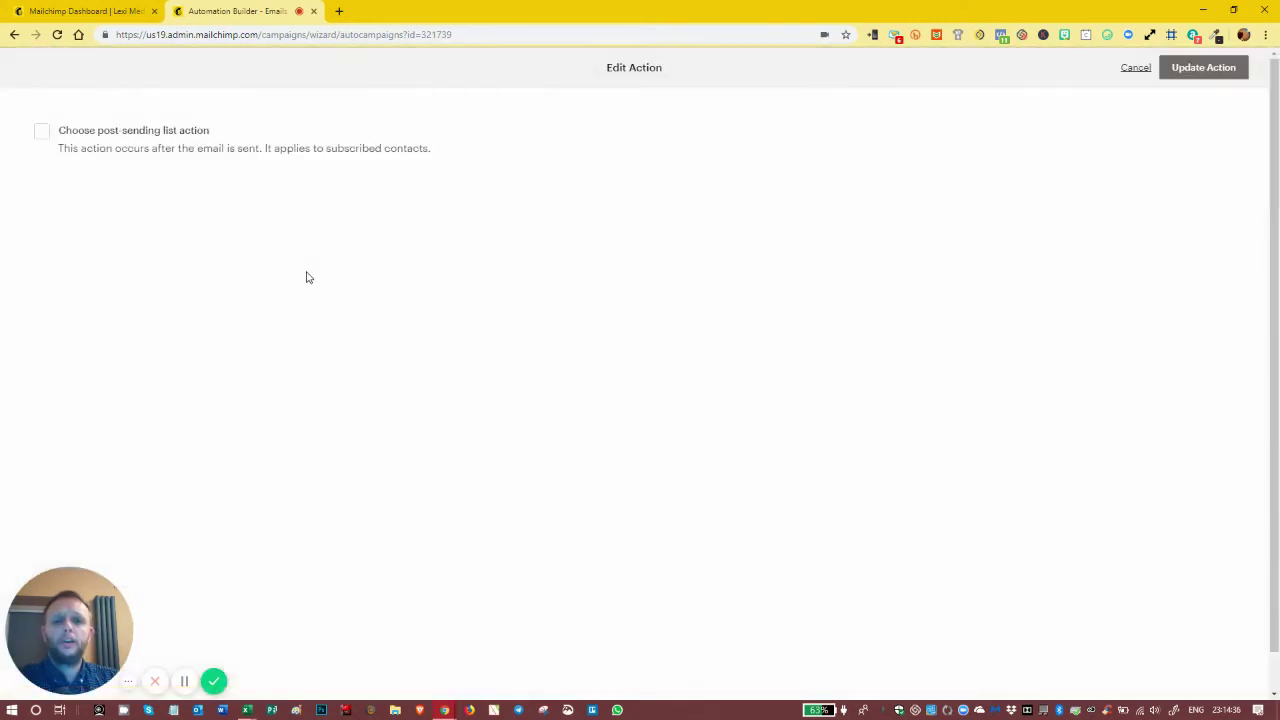
click(41, 132)
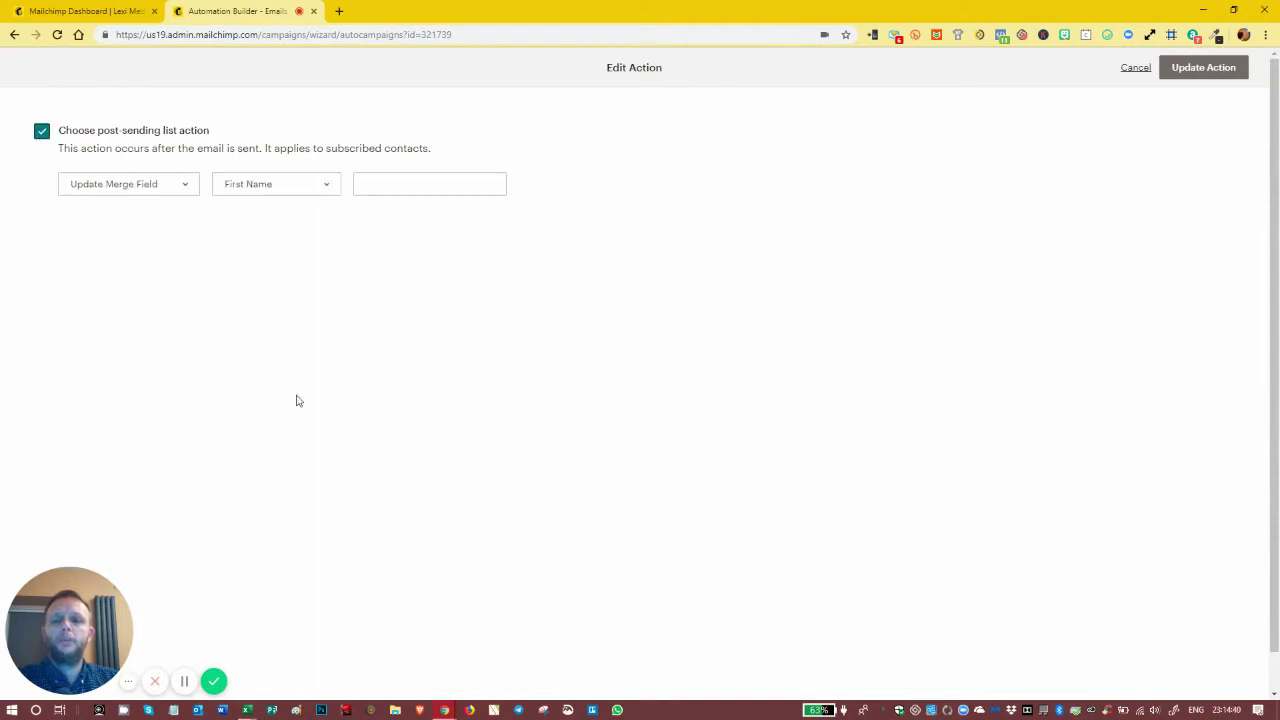
click(168, 196)
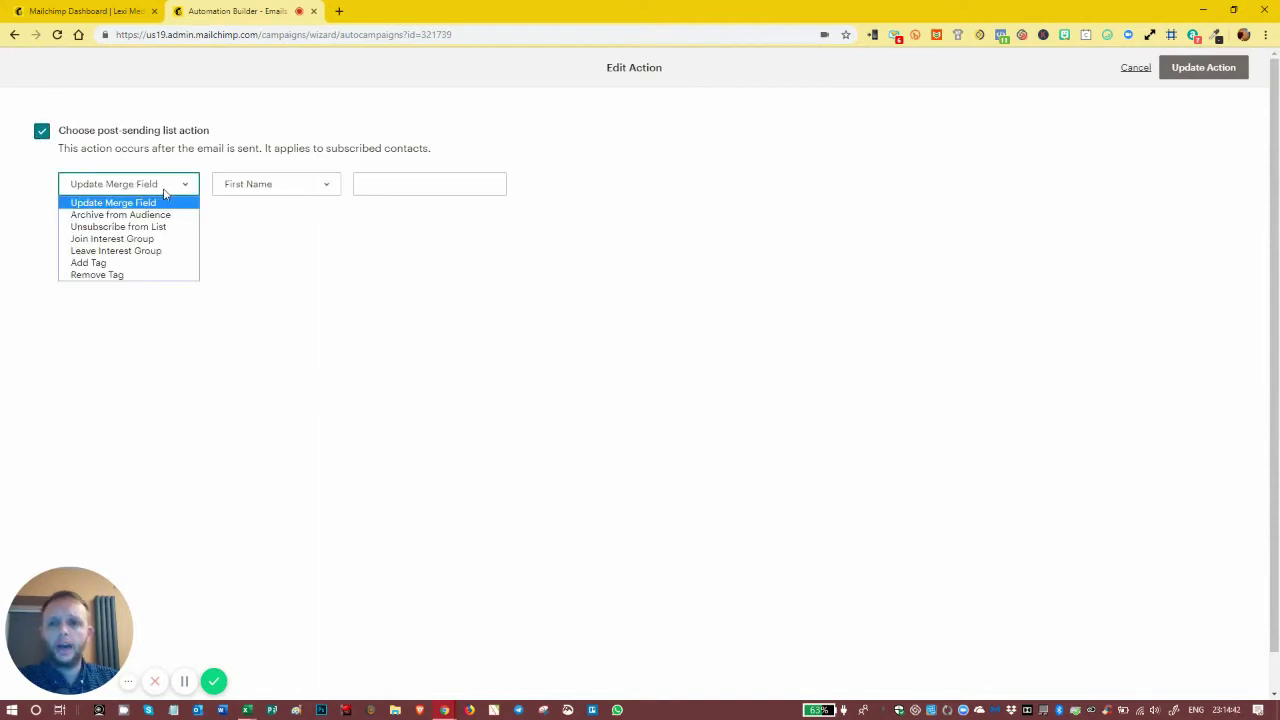
click(256, 180)
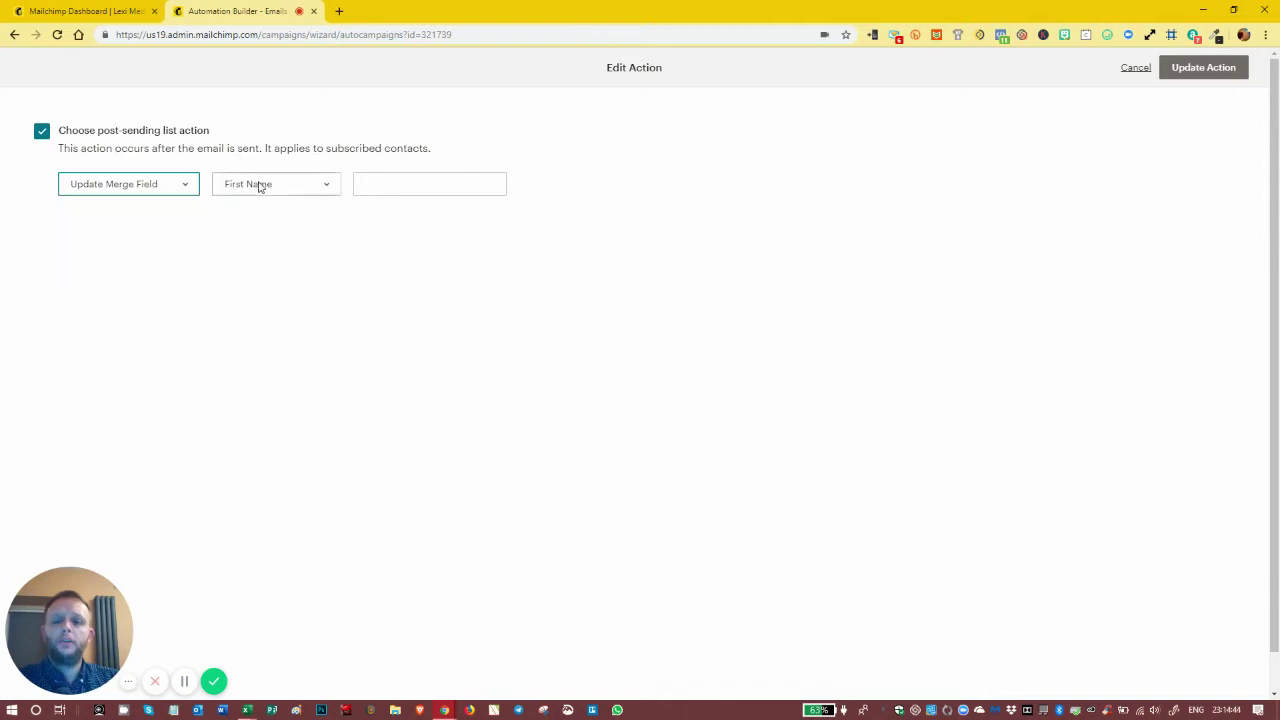
click(257, 184)
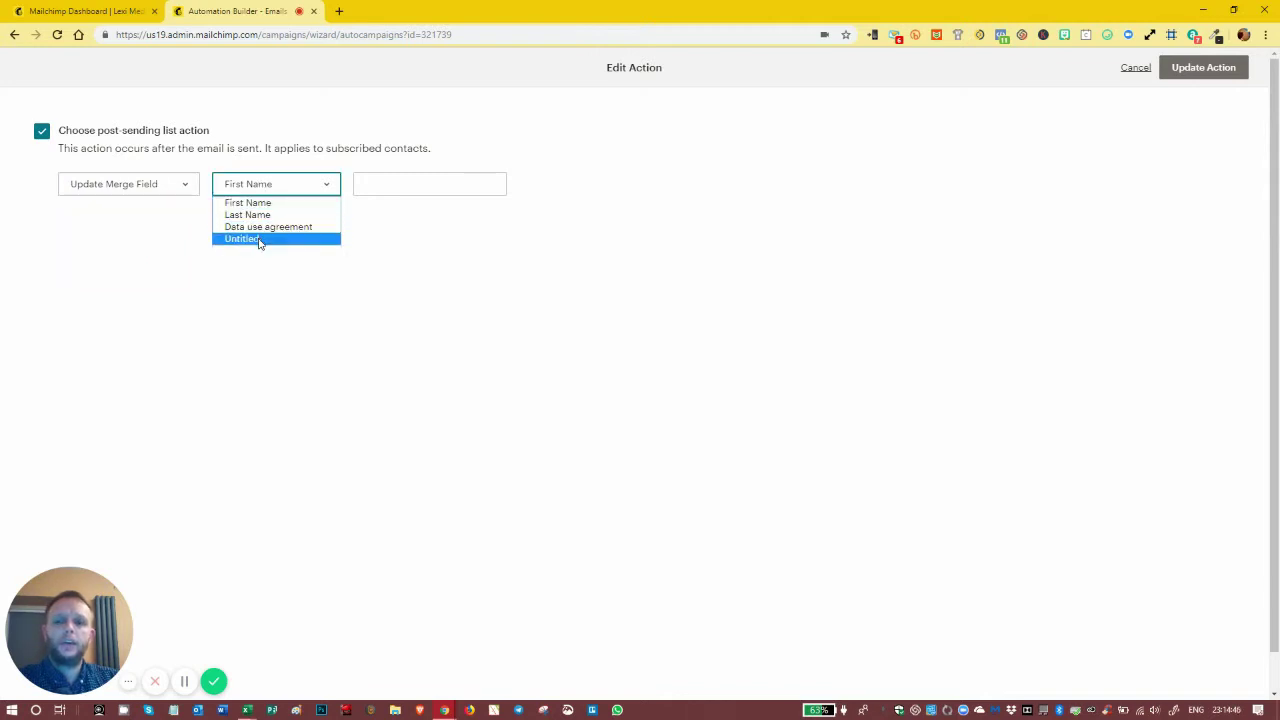
click(258, 240)
click(366, 192)
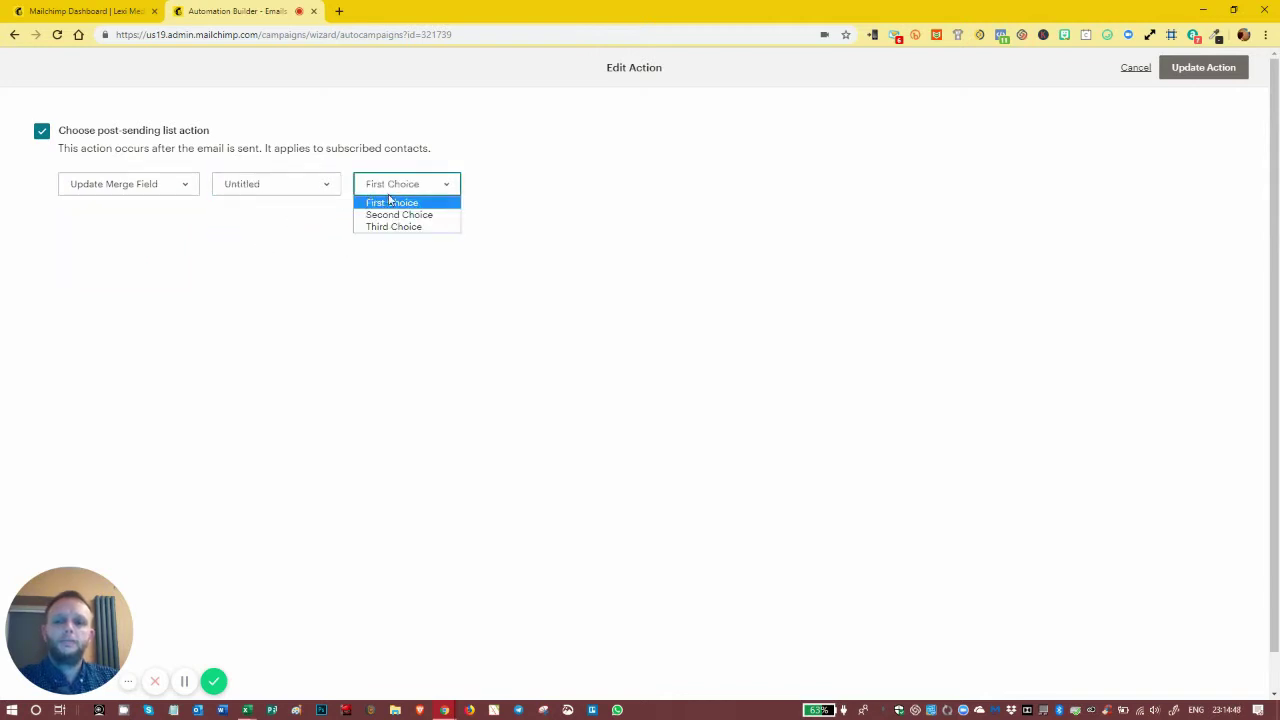
click(392, 203)
click(292, 185)
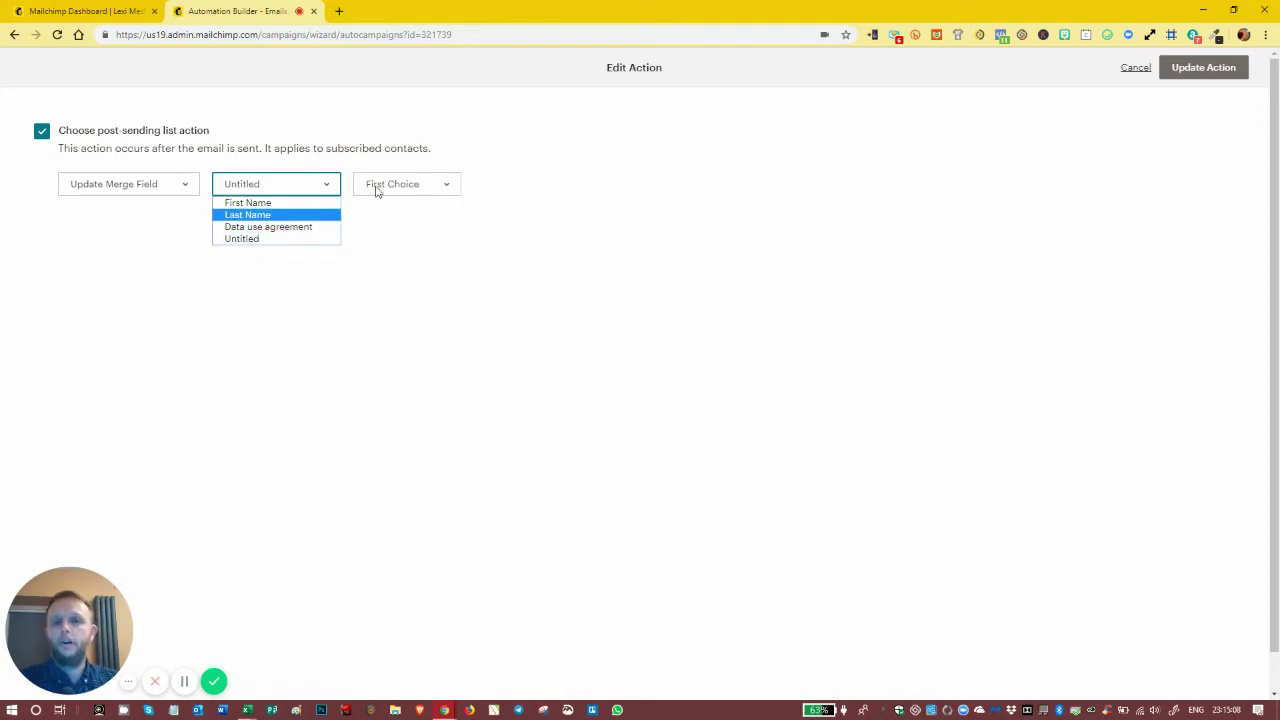
key(Up)
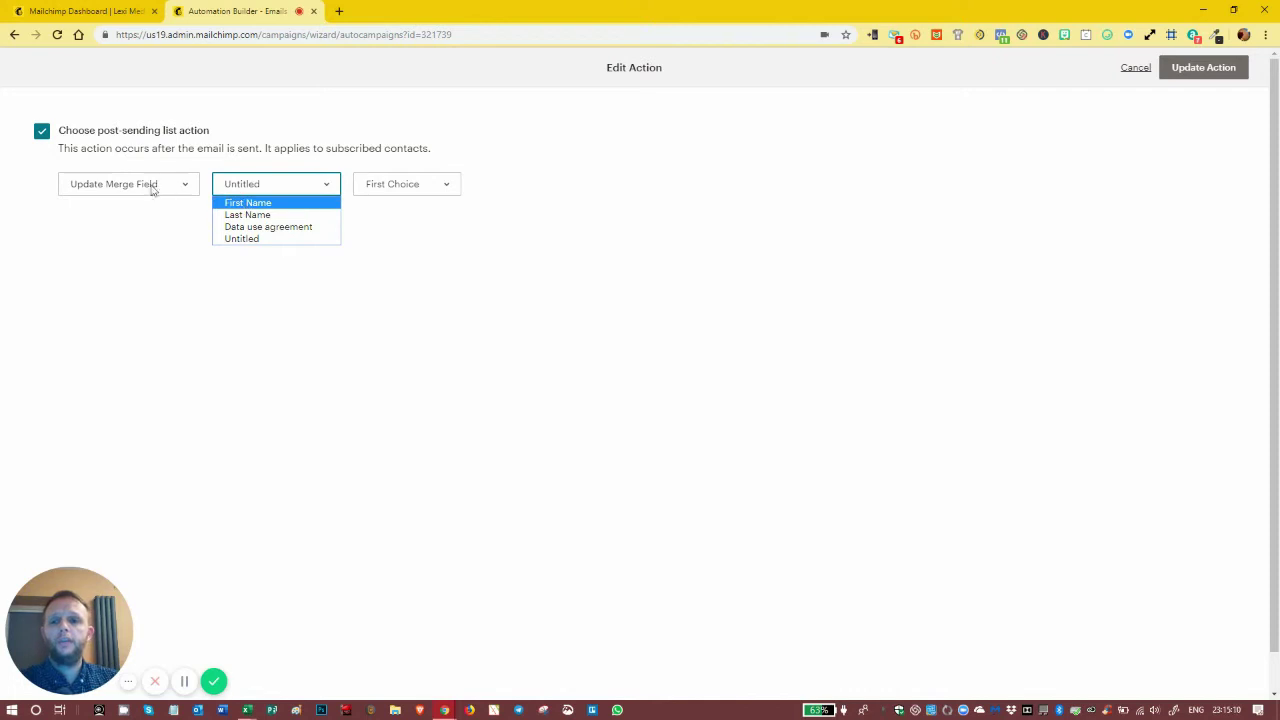
click(1135, 68)
click(1135, 68)
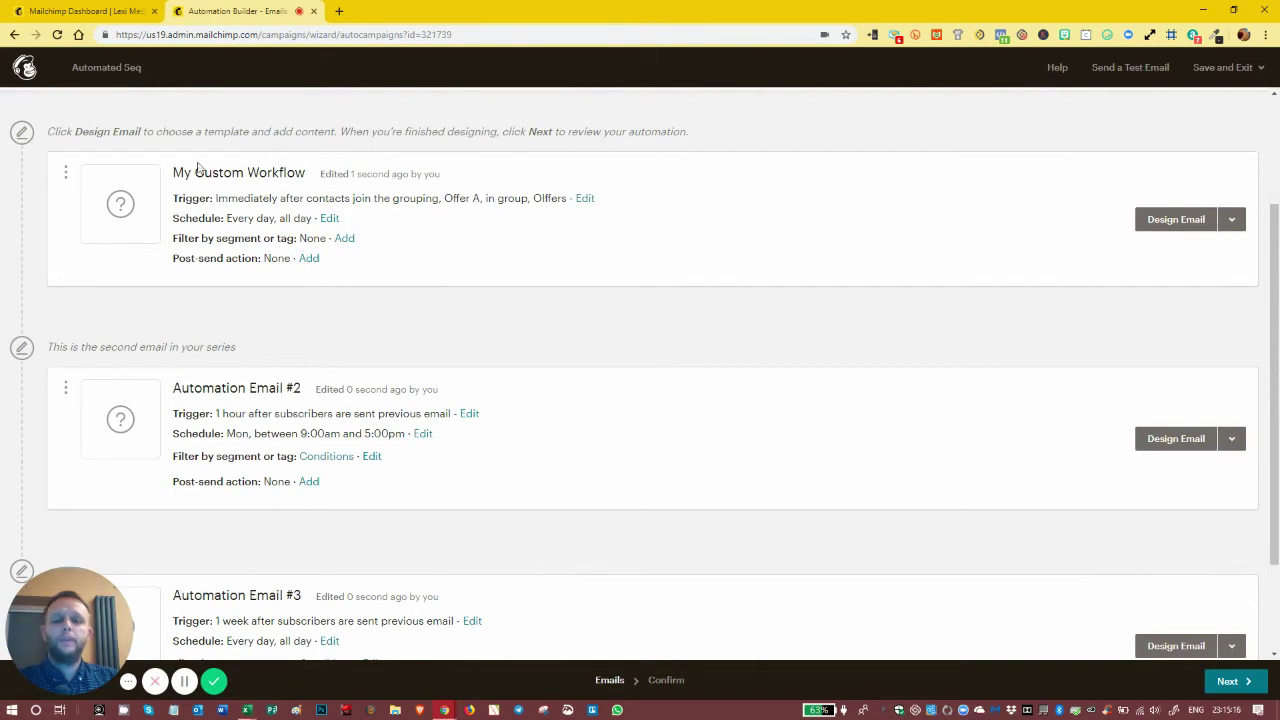
- Turn on a post-sending list action for My Custom Workflow and open the choice of action types
click(309, 260)
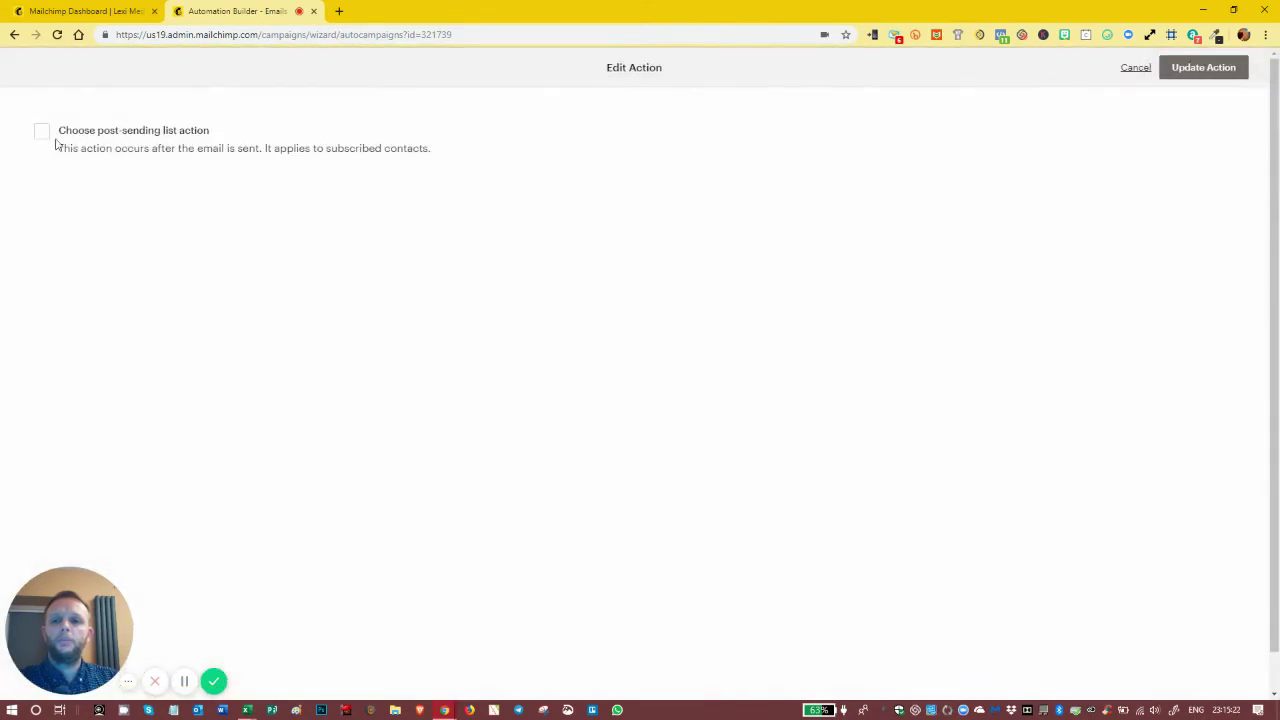
click(42, 134)
click(114, 190)
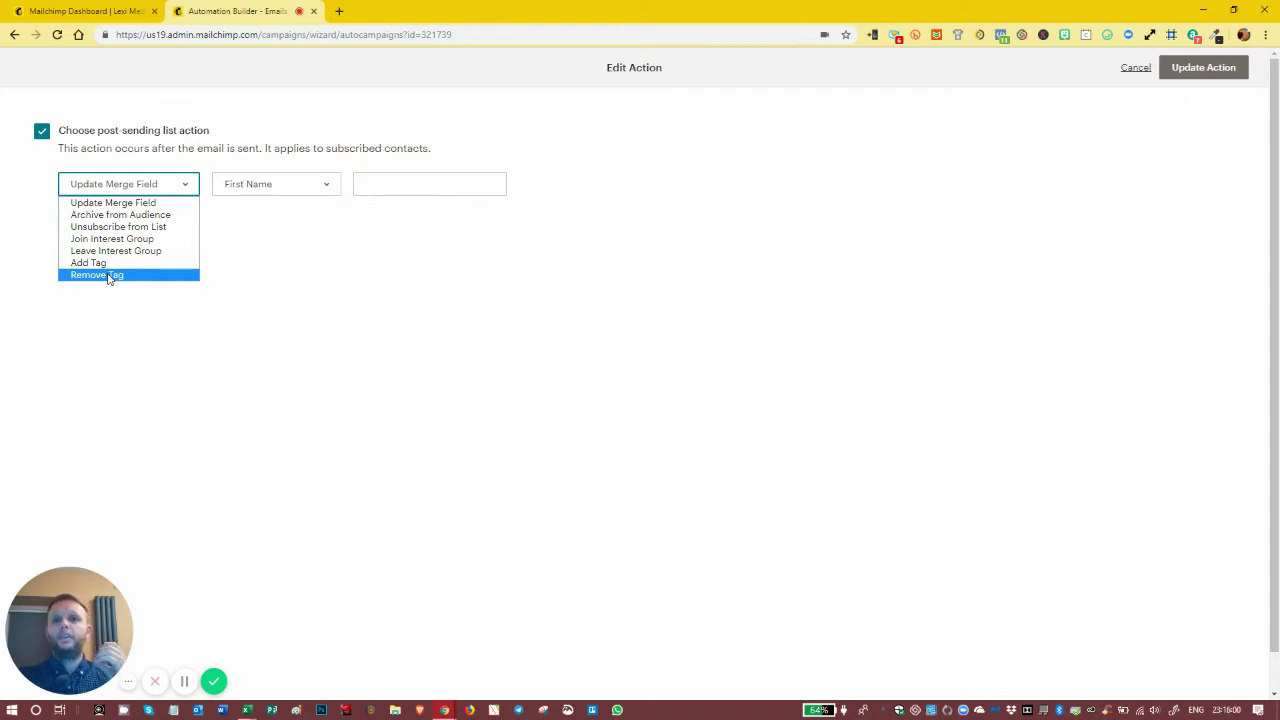
- Open the Test List contacts in the other Mailchimp browser tab and examine the tags assigned to each contact
click(88, 11)
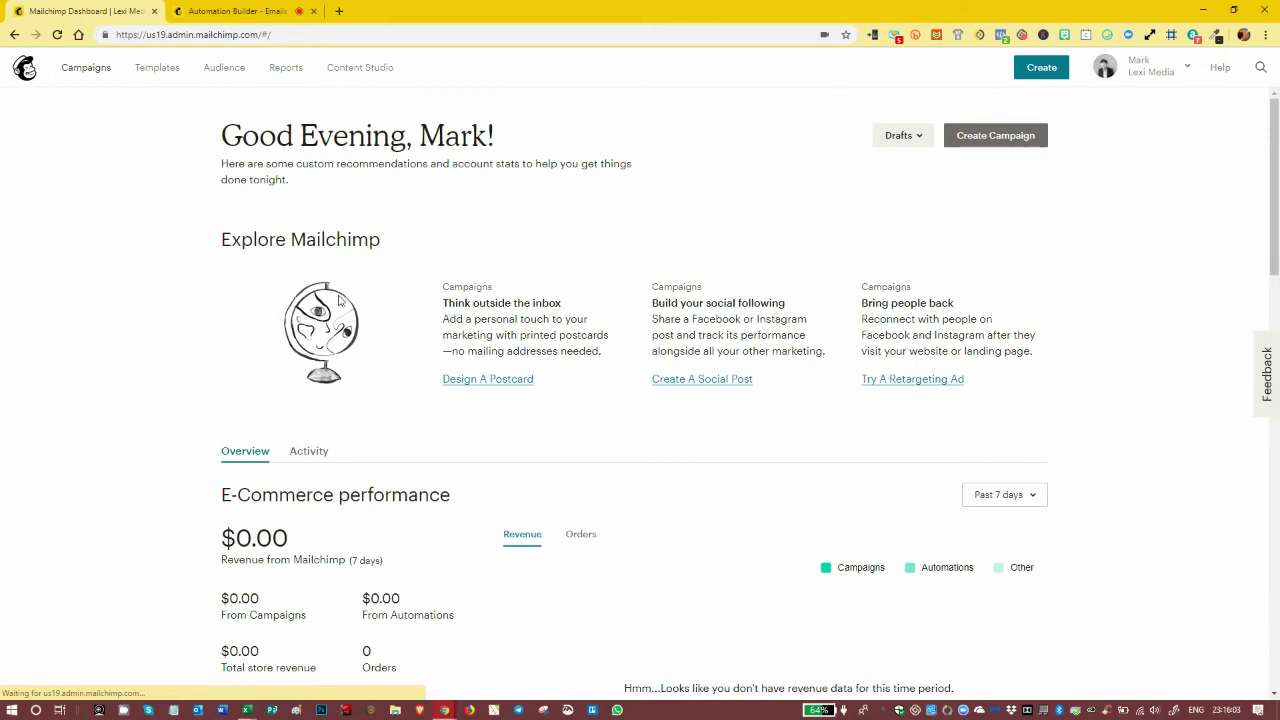
click(214, 68)
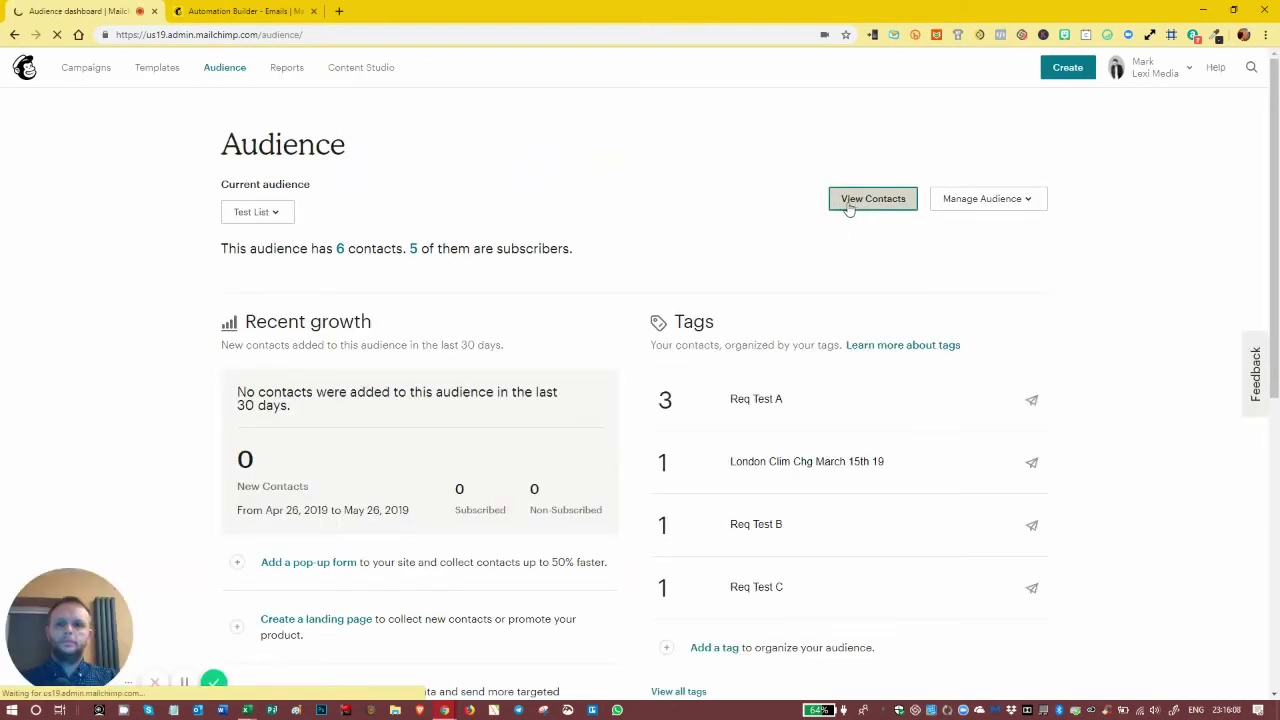
click(849, 206)
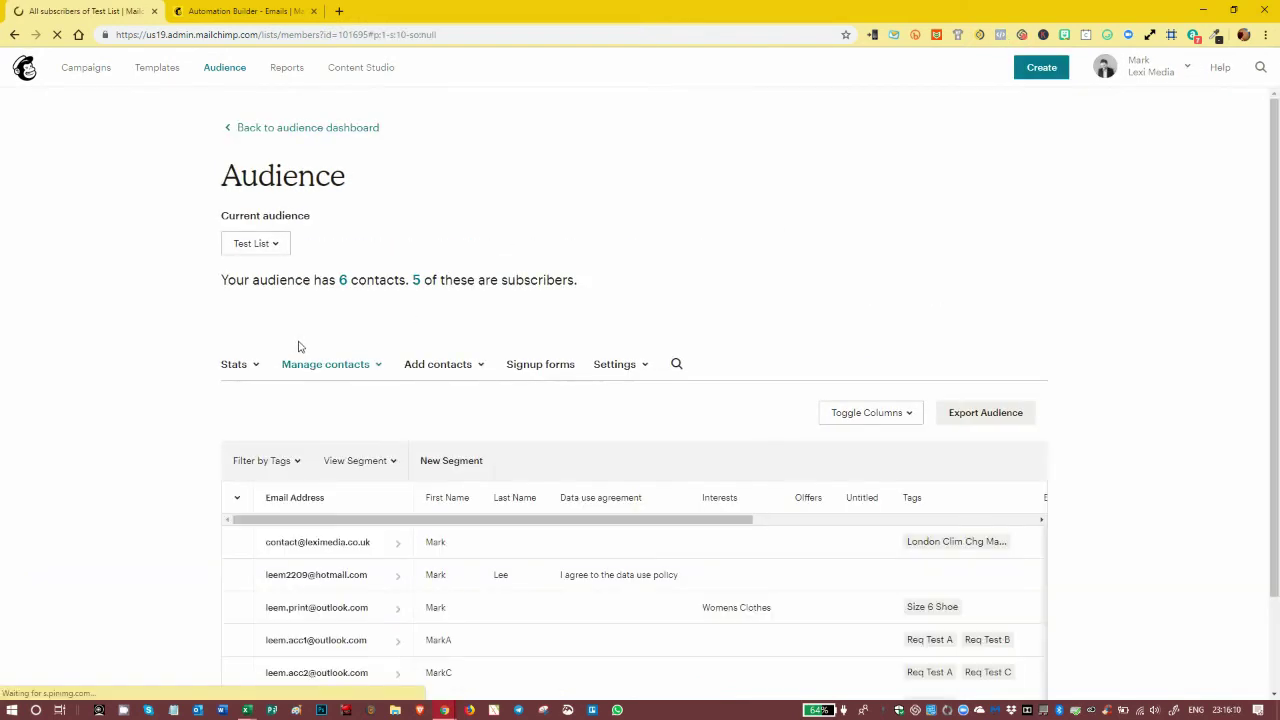
scroll(226, 405, down, 1)
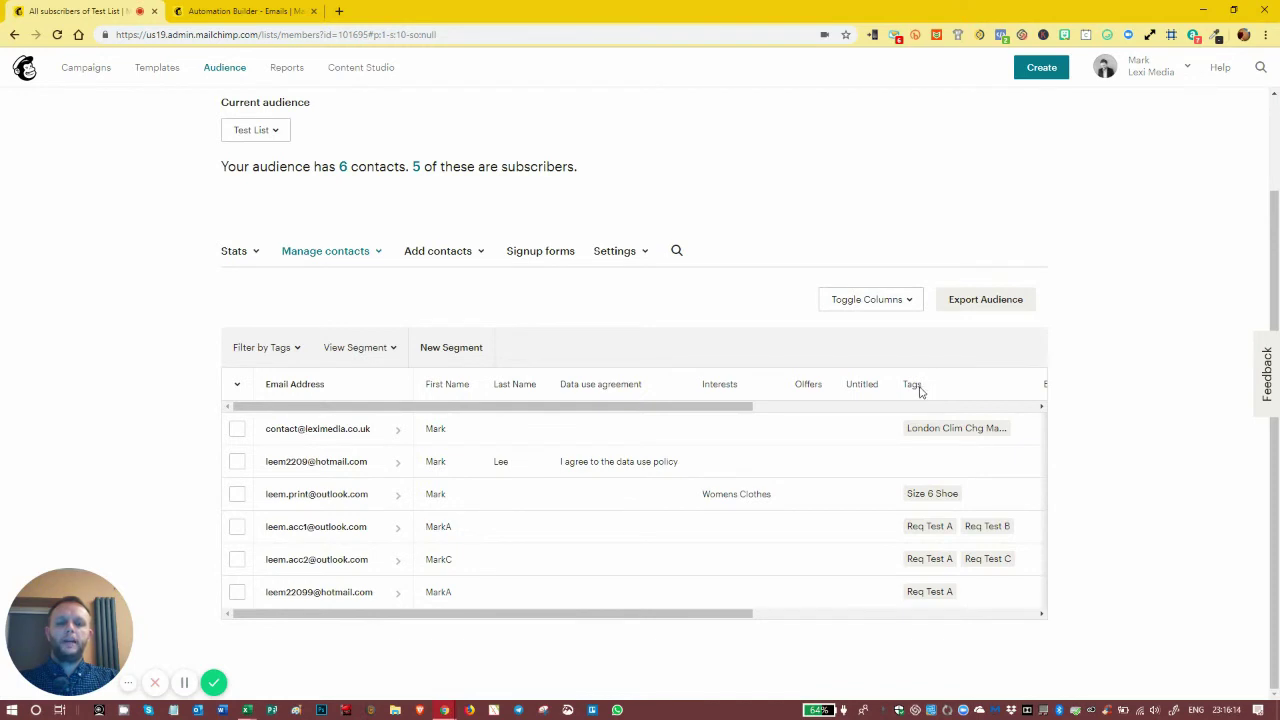
drag(531, 614, 689, 629)
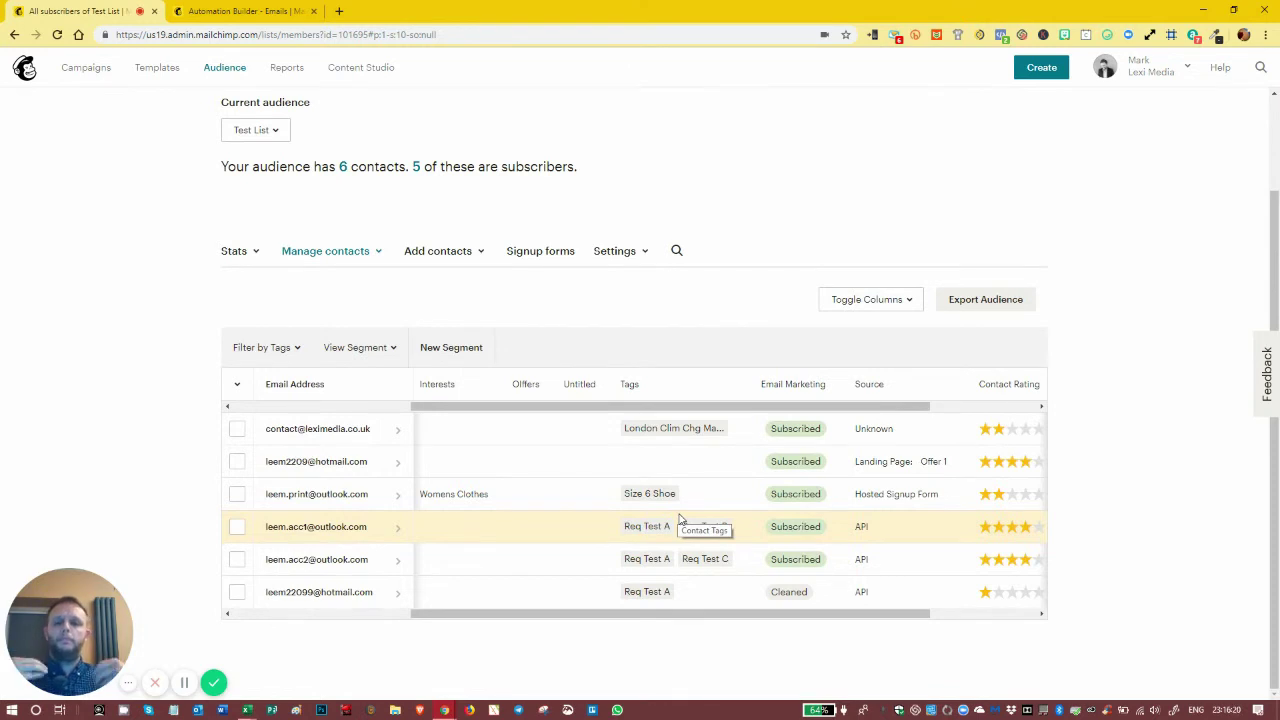
- Return to the automation's post-send action, set it to Add Tag, and look through the available tags
click(245, 10)
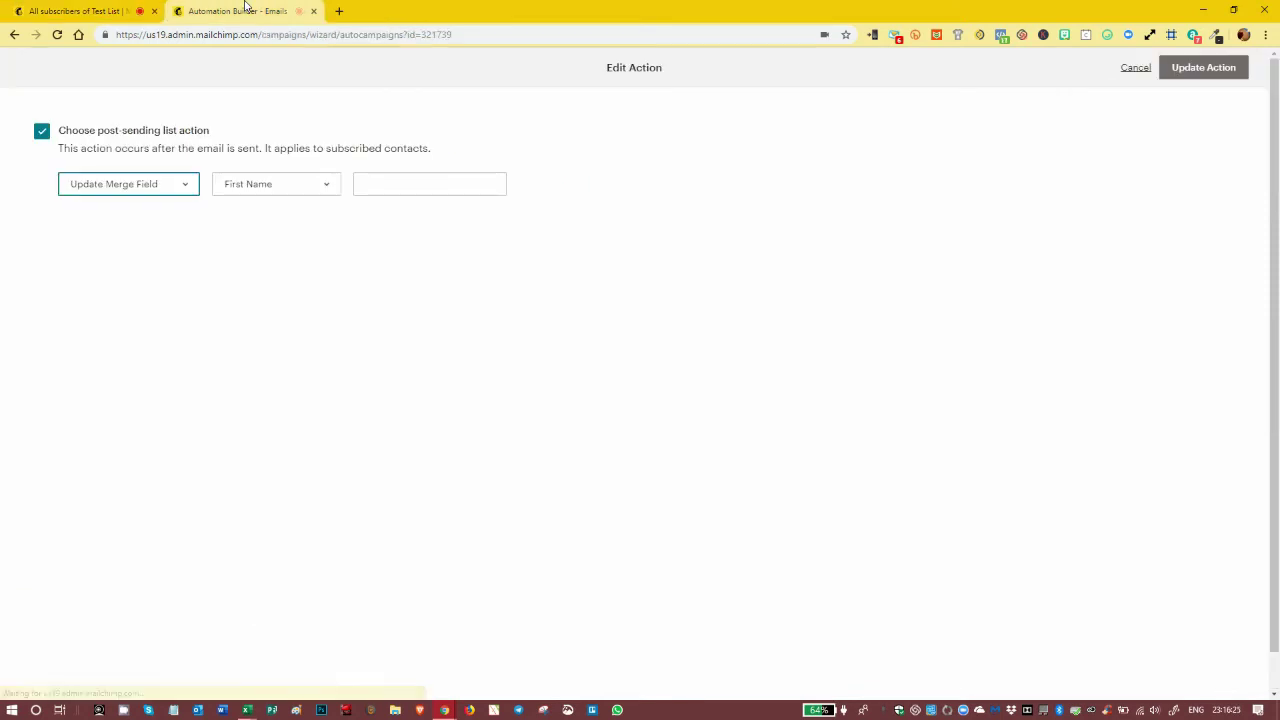
click(183, 187)
click(130, 263)
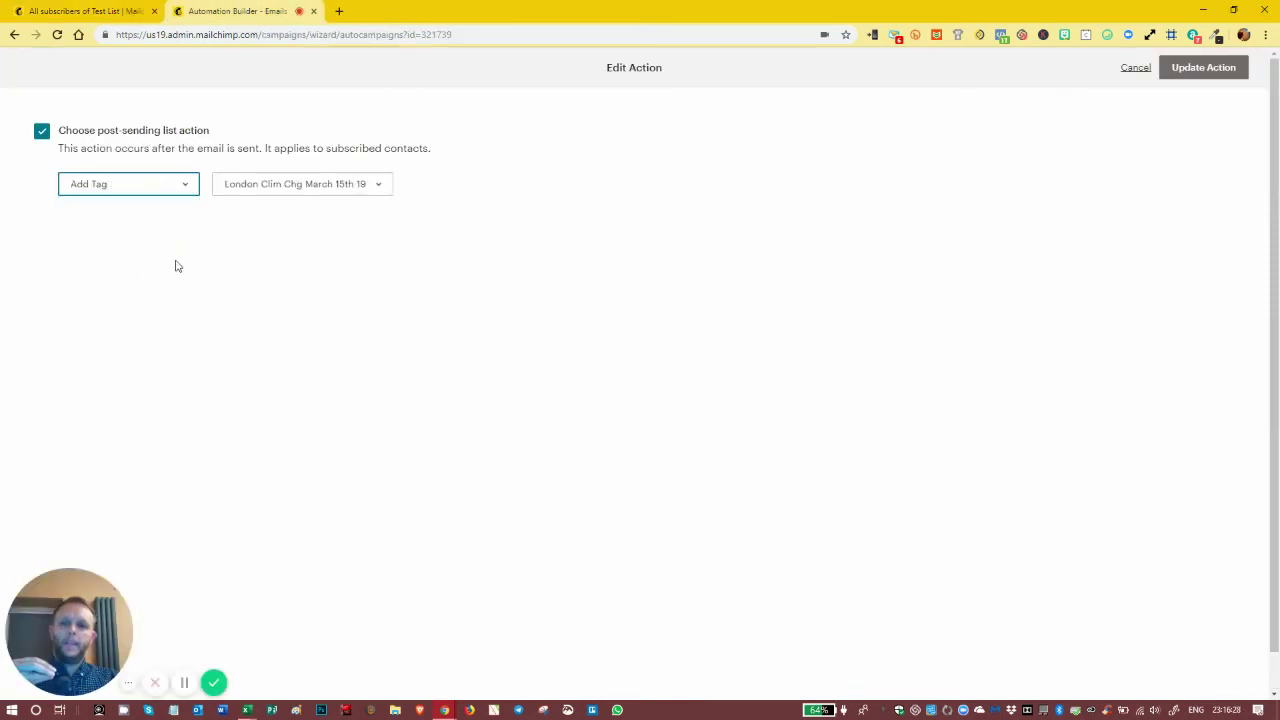
click(268, 189)
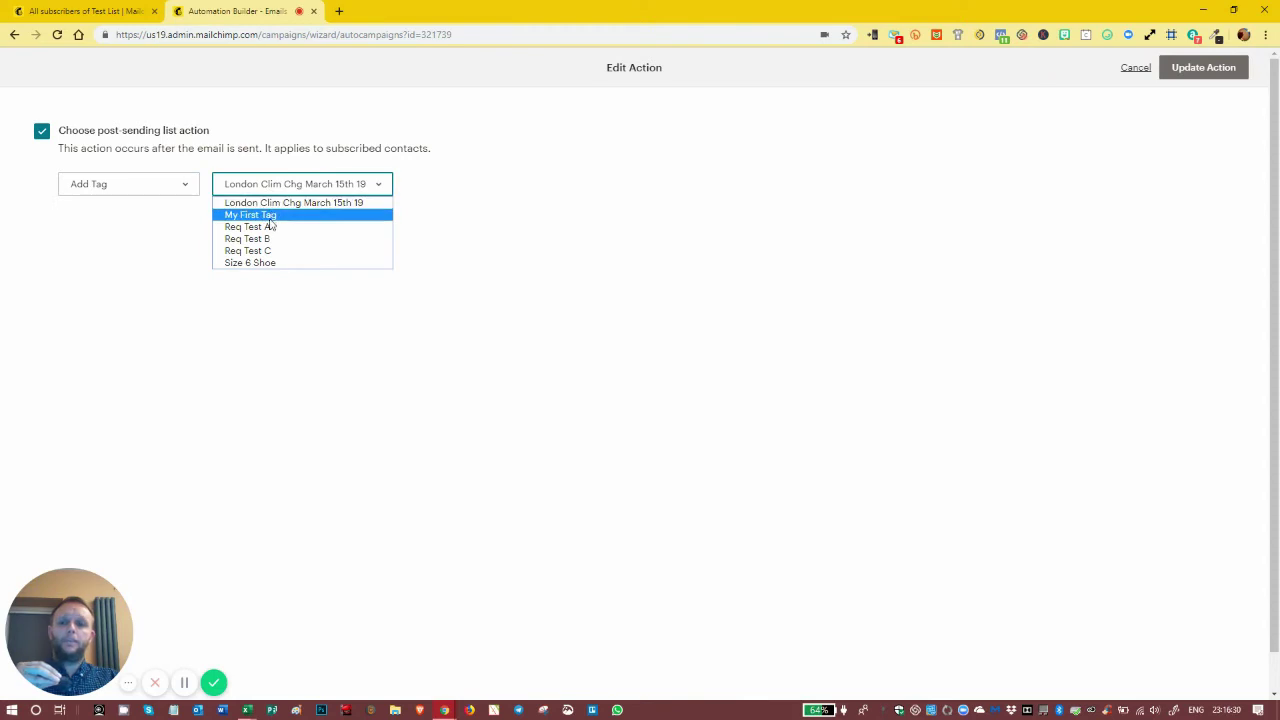
- Check the Test List contacts' tags once more, then make My Custom Workflow's post-send action add the tag Req Test A and update it
click(48, 12)
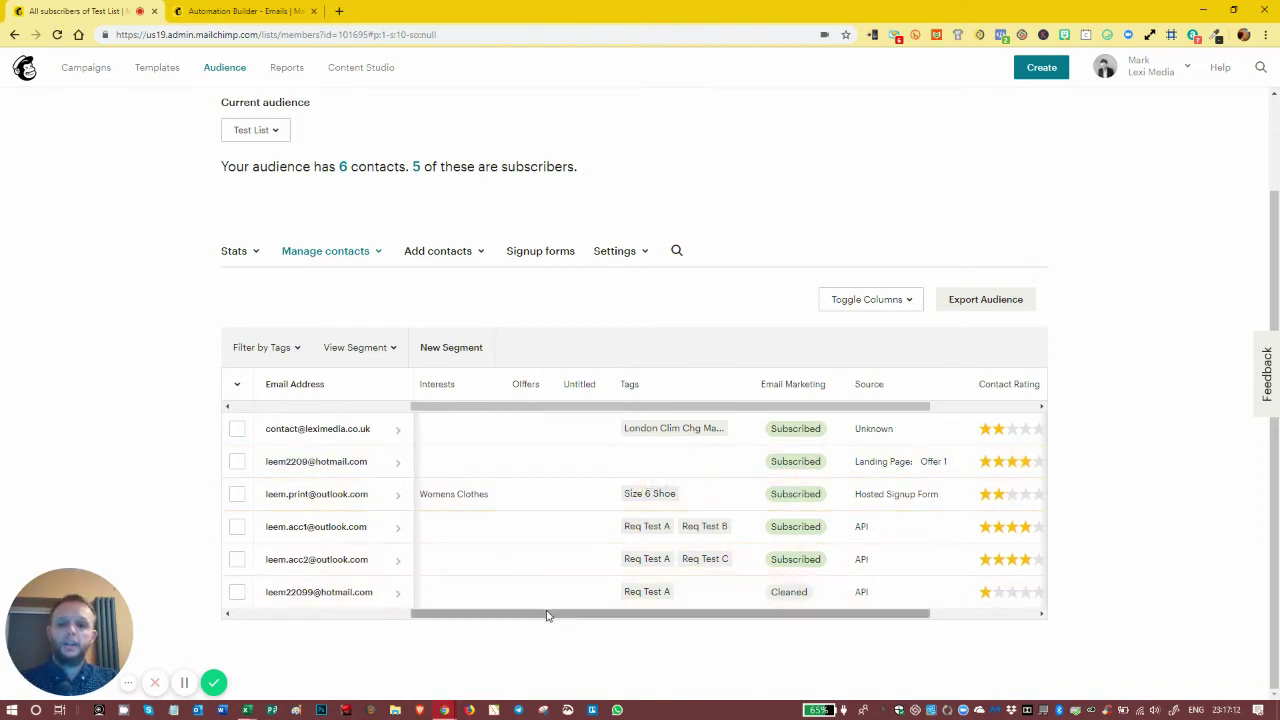
drag(547, 615, 620, 586)
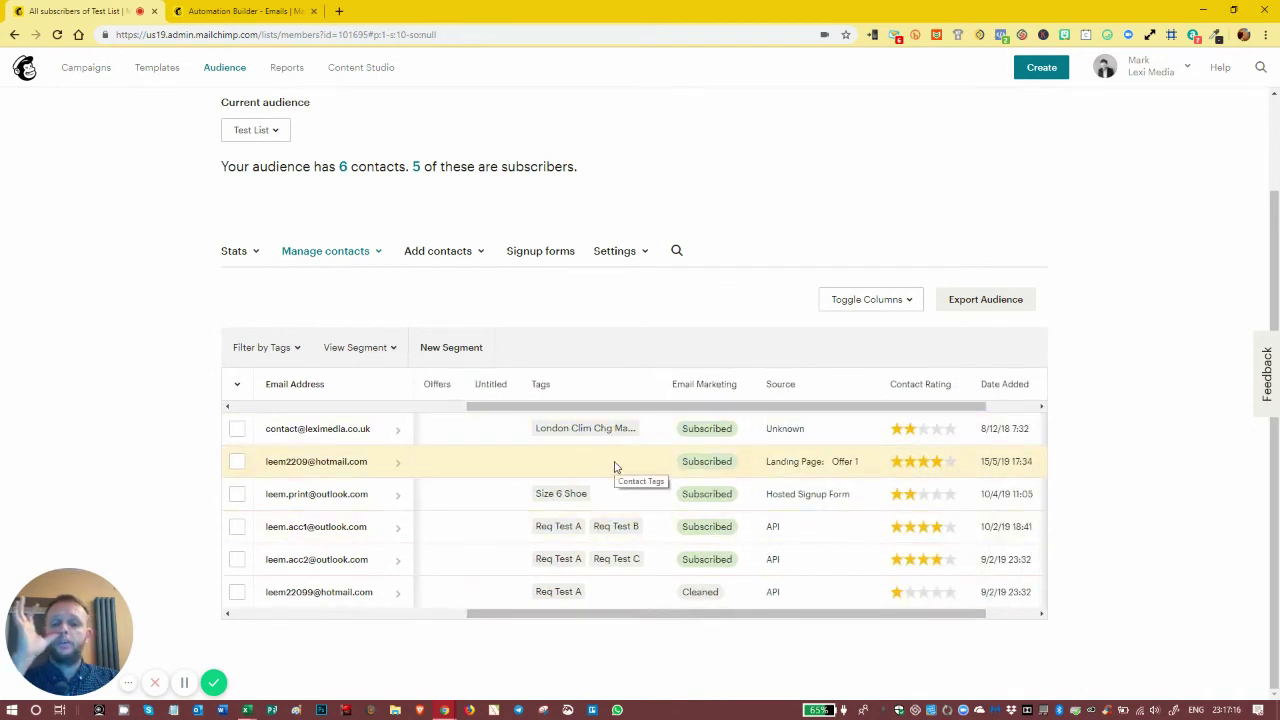
click(225, 12)
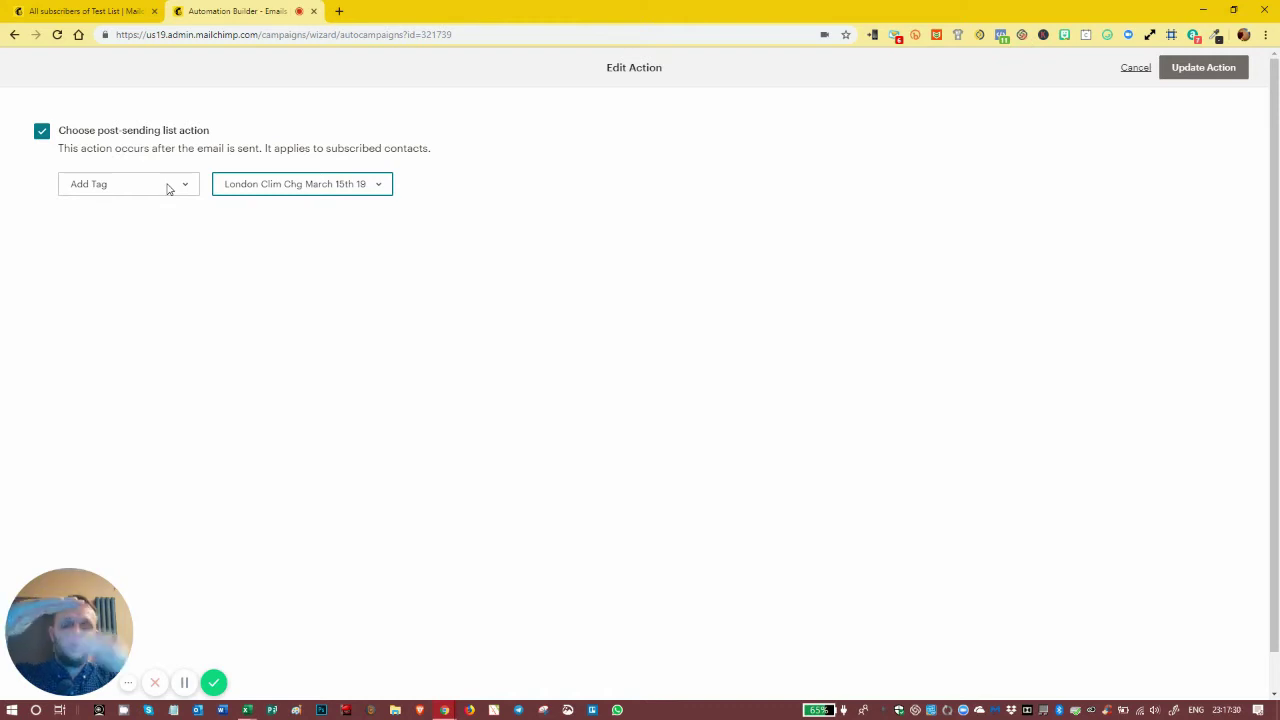
click(267, 187)
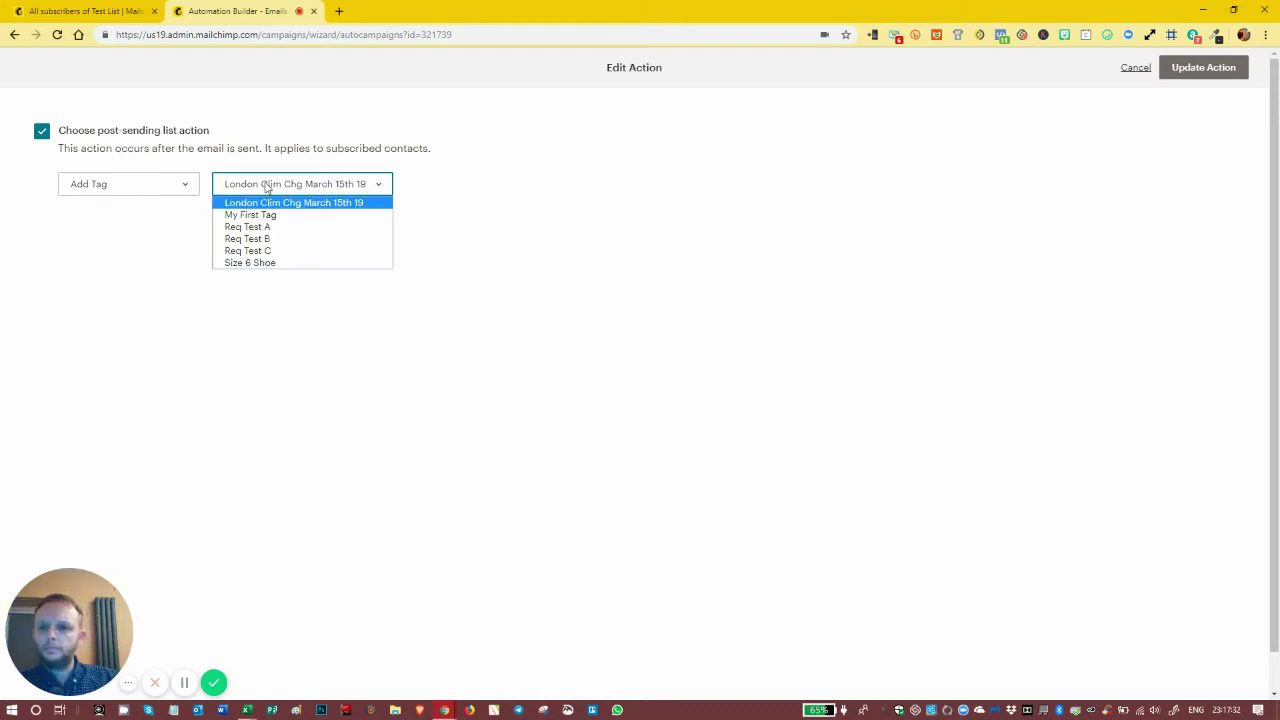
click(250, 227)
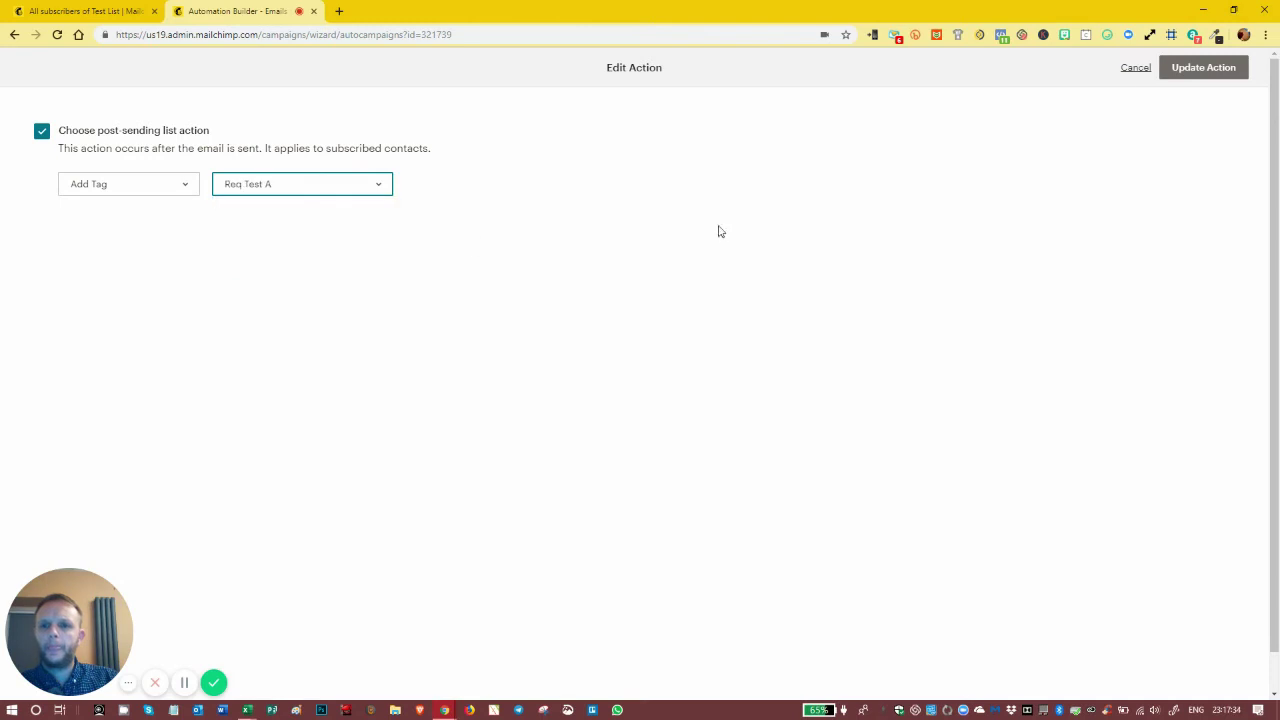
click(1210, 70)
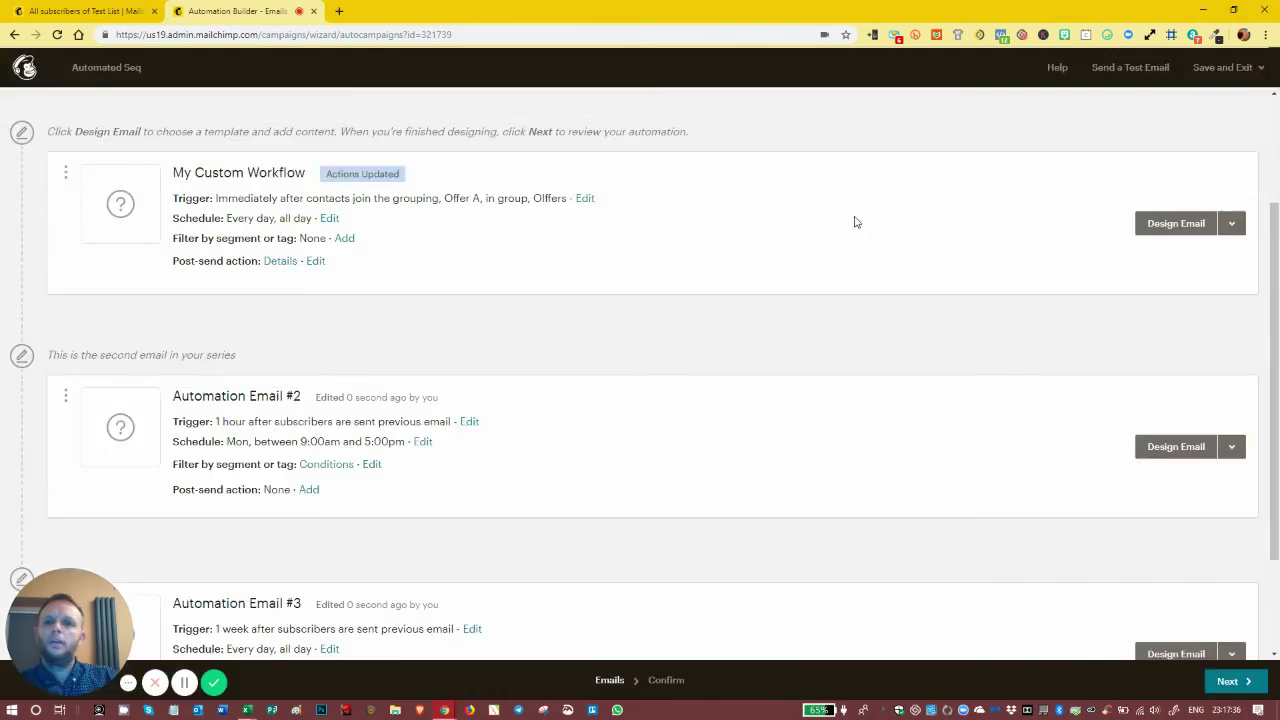
- Add a post-send action to Automation Email #3 that adds the tag Req Test C, and update the action
scroll(358, 263, down, 2)
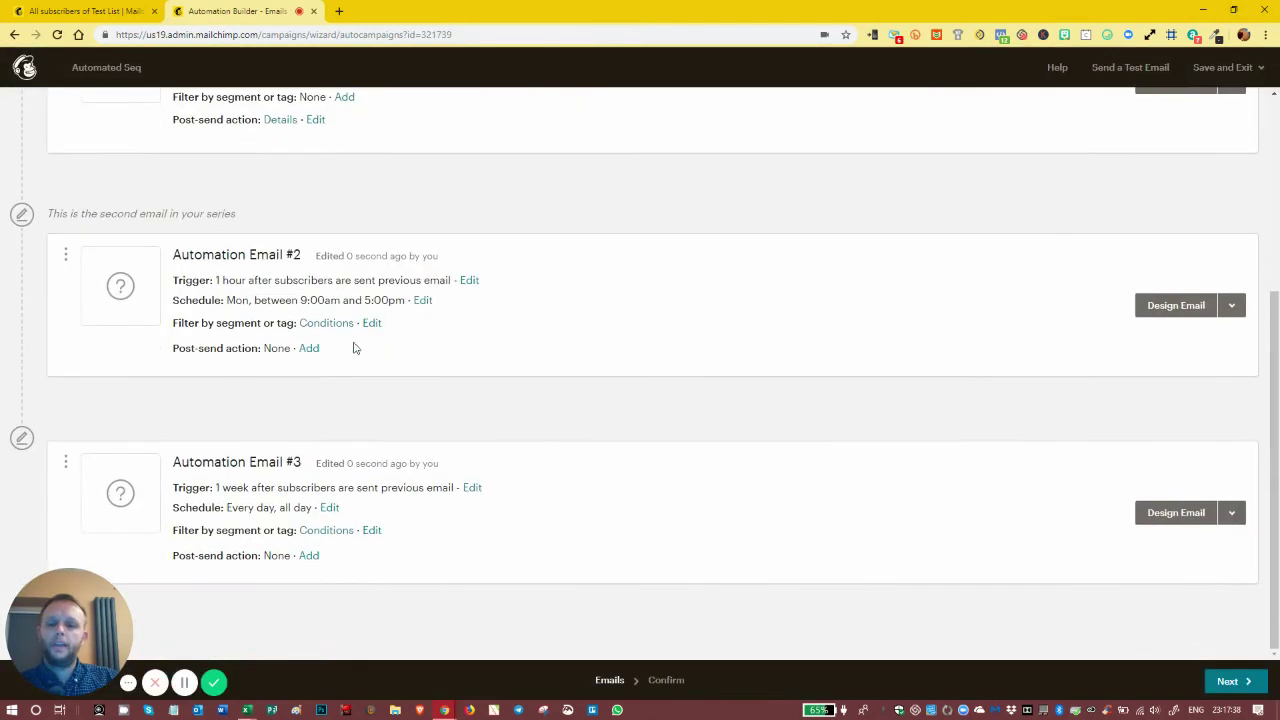
click(308, 556)
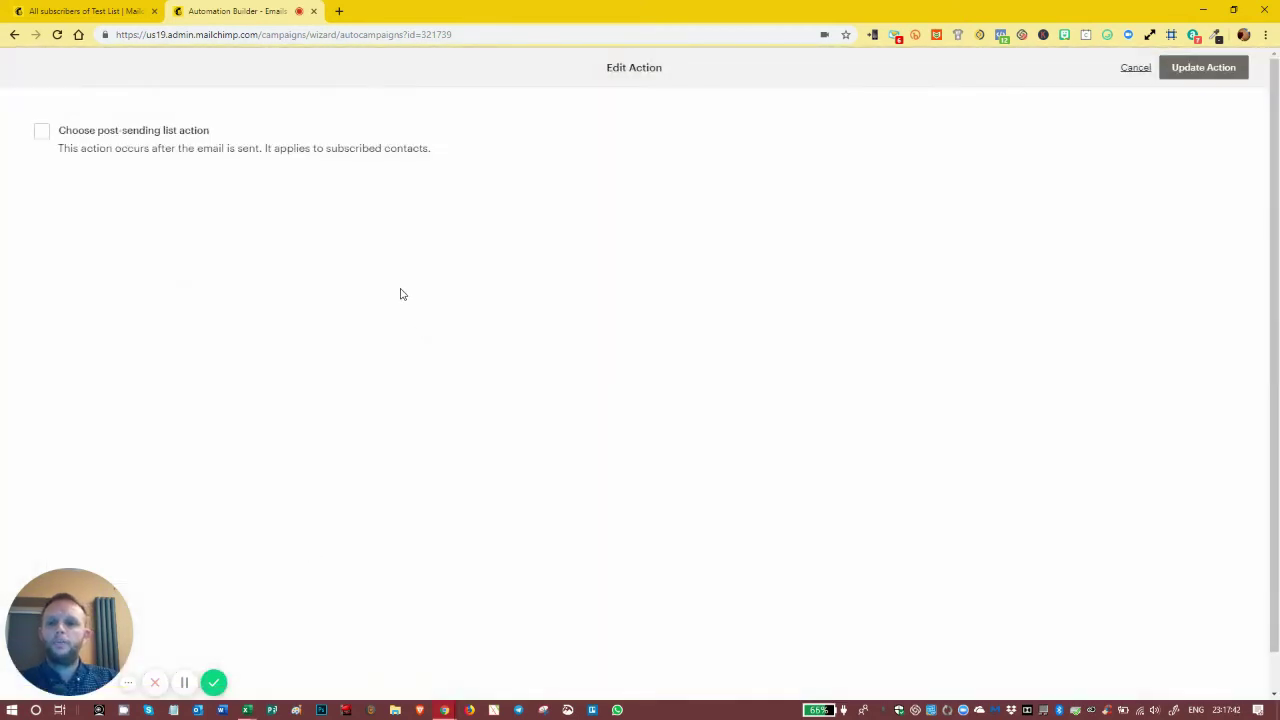
click(41, 131)
click(102, 185)
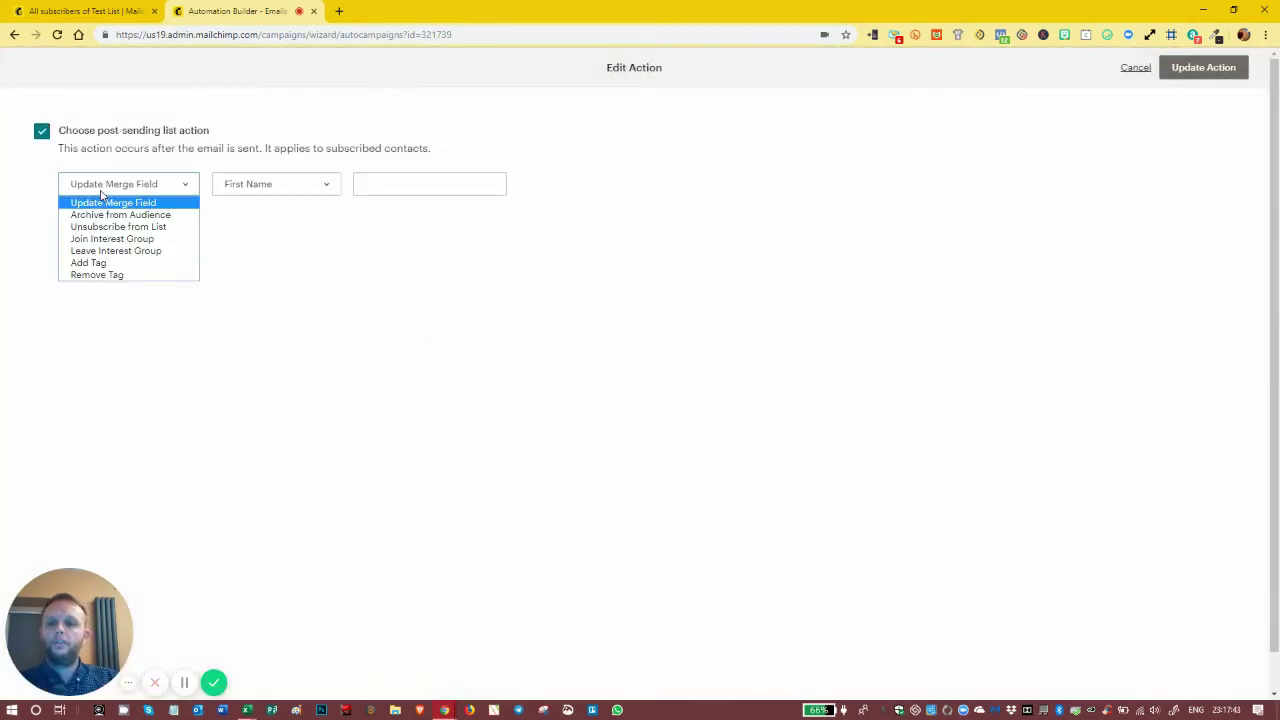
click(95, 262)
click(302, 188)
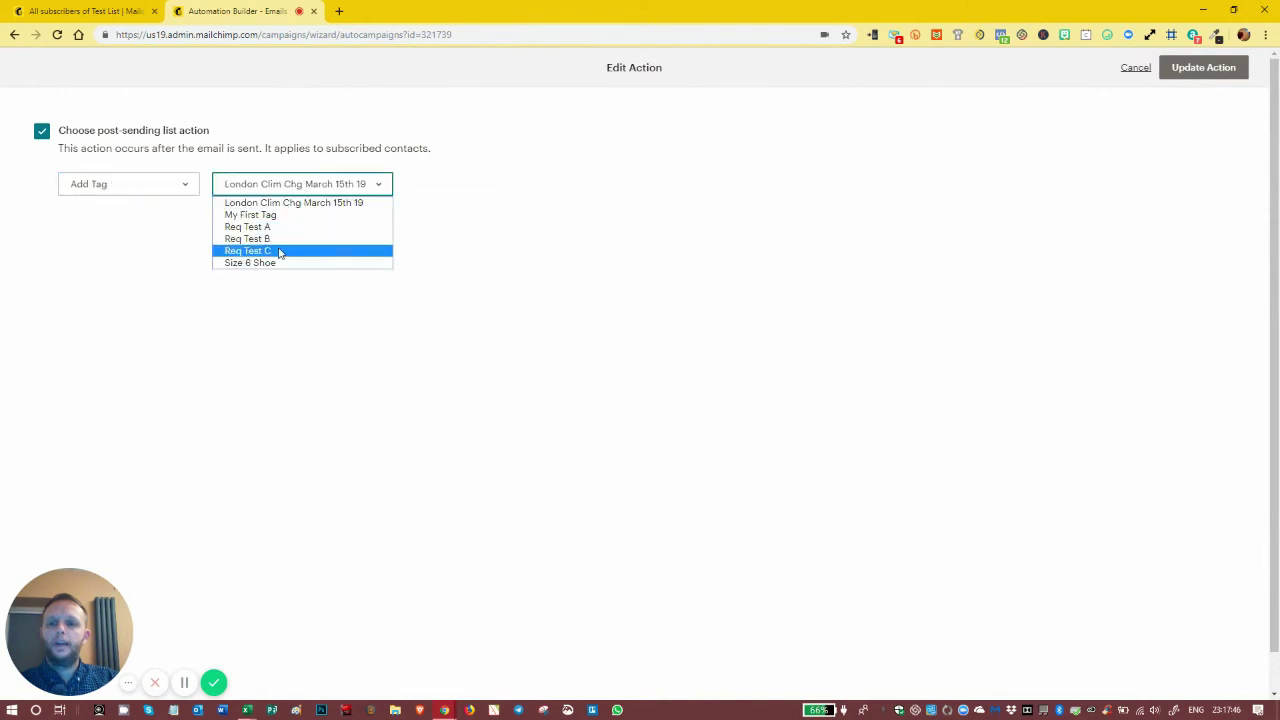
click(280, 251)
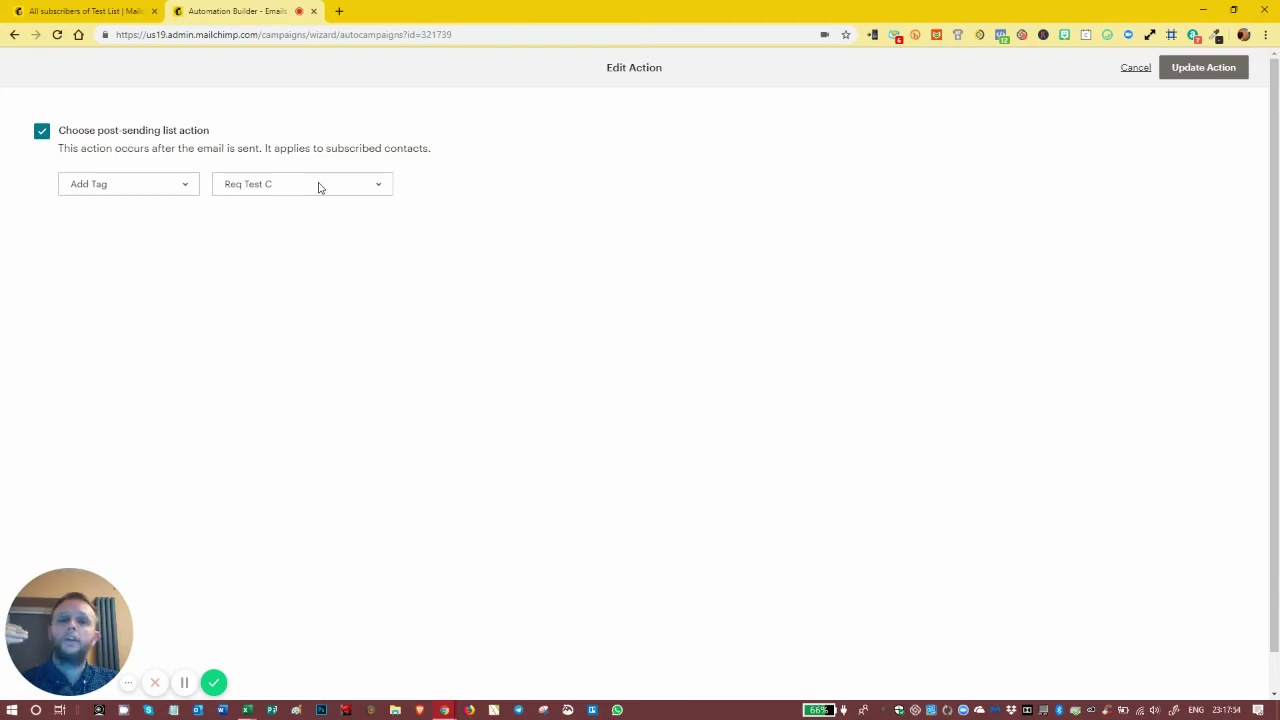
click(1226, 75)
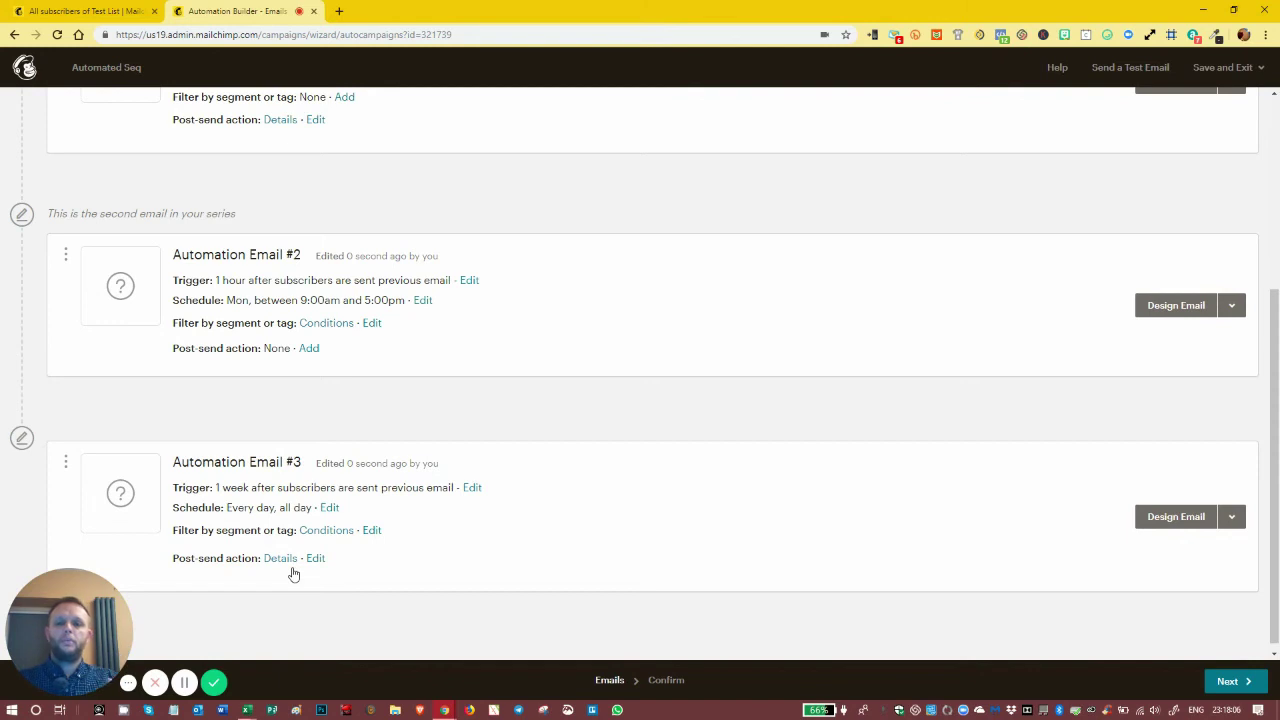
- Review the triggers, schedules, filters and post-send actions of all three emails in the Automated Seq workflow
scroll(549, 420, up, 3)
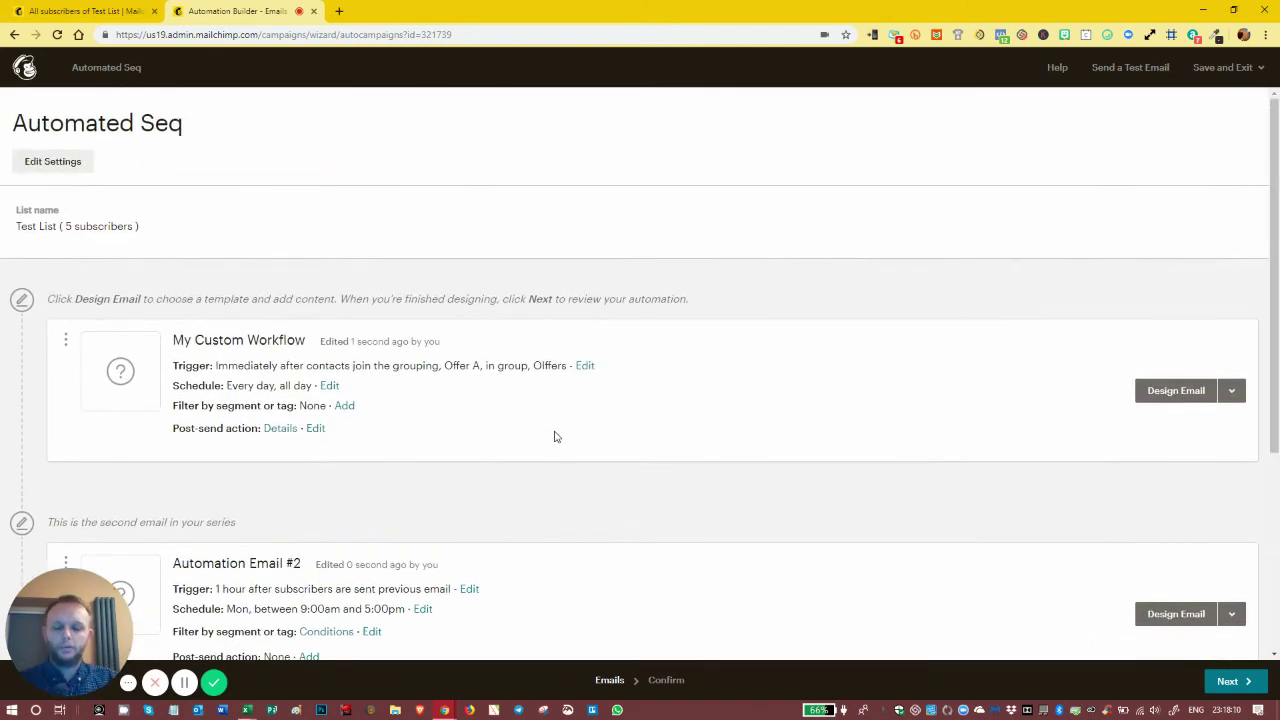
scroll(575, 390, down, 2)
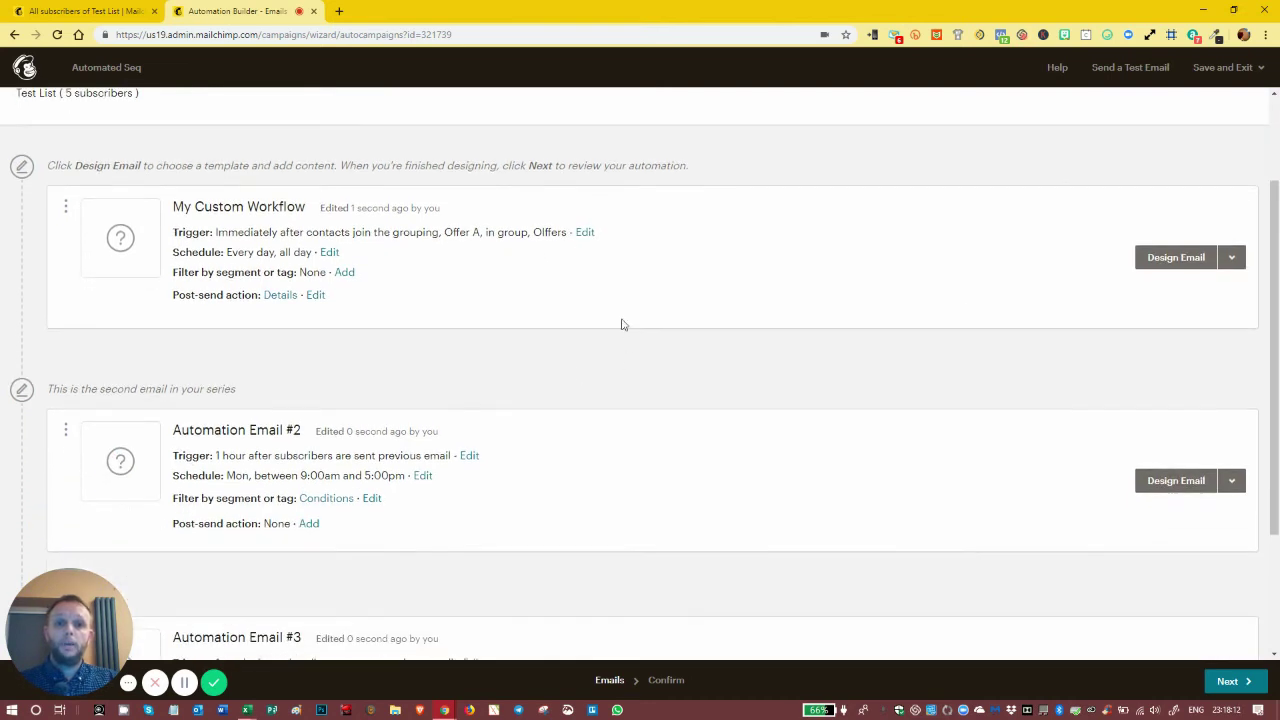
scroll(630, 312, up, 1)
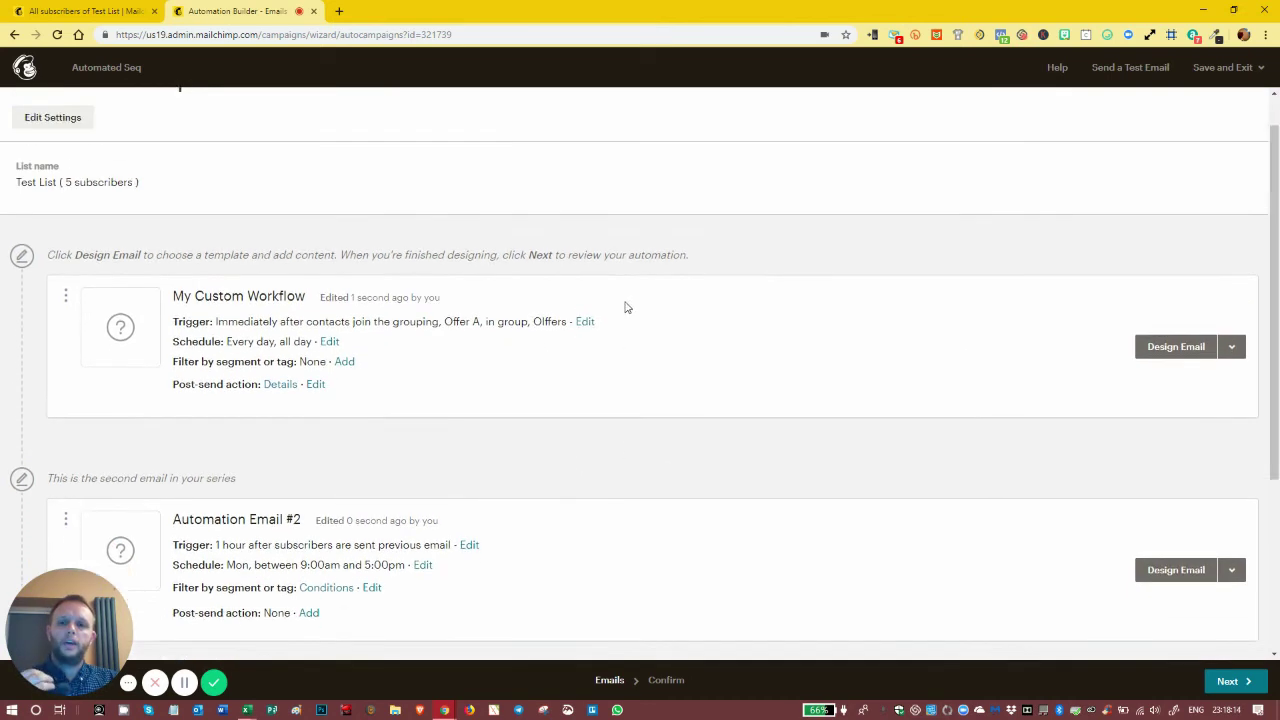
scroll(621, 313, down, 2)
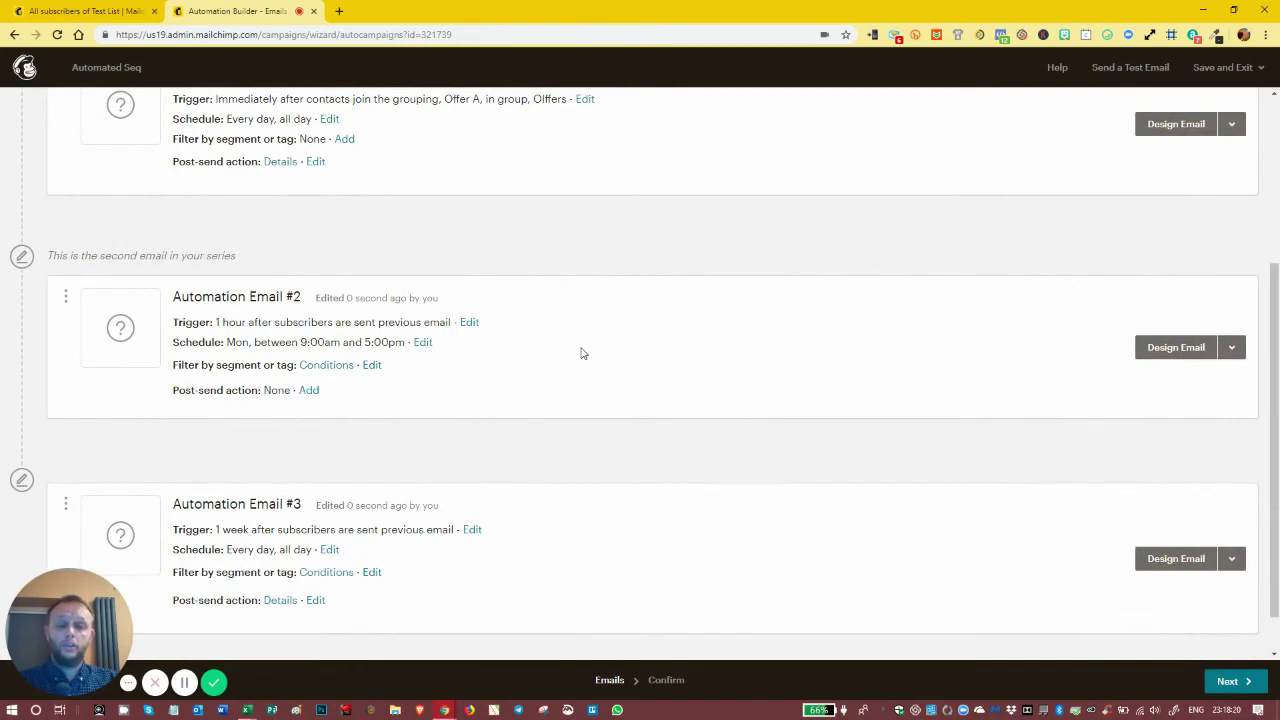
scroll(583, 353, down, 1)
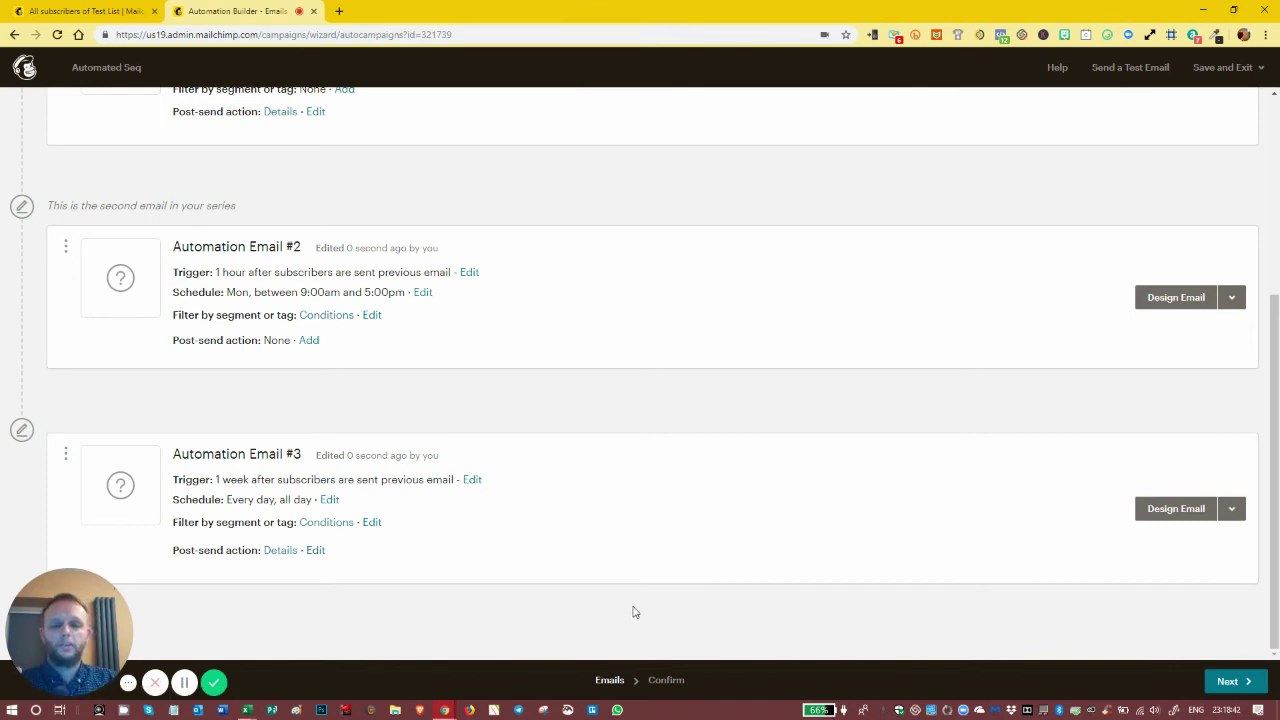
scroll(632, 612, up, 3)
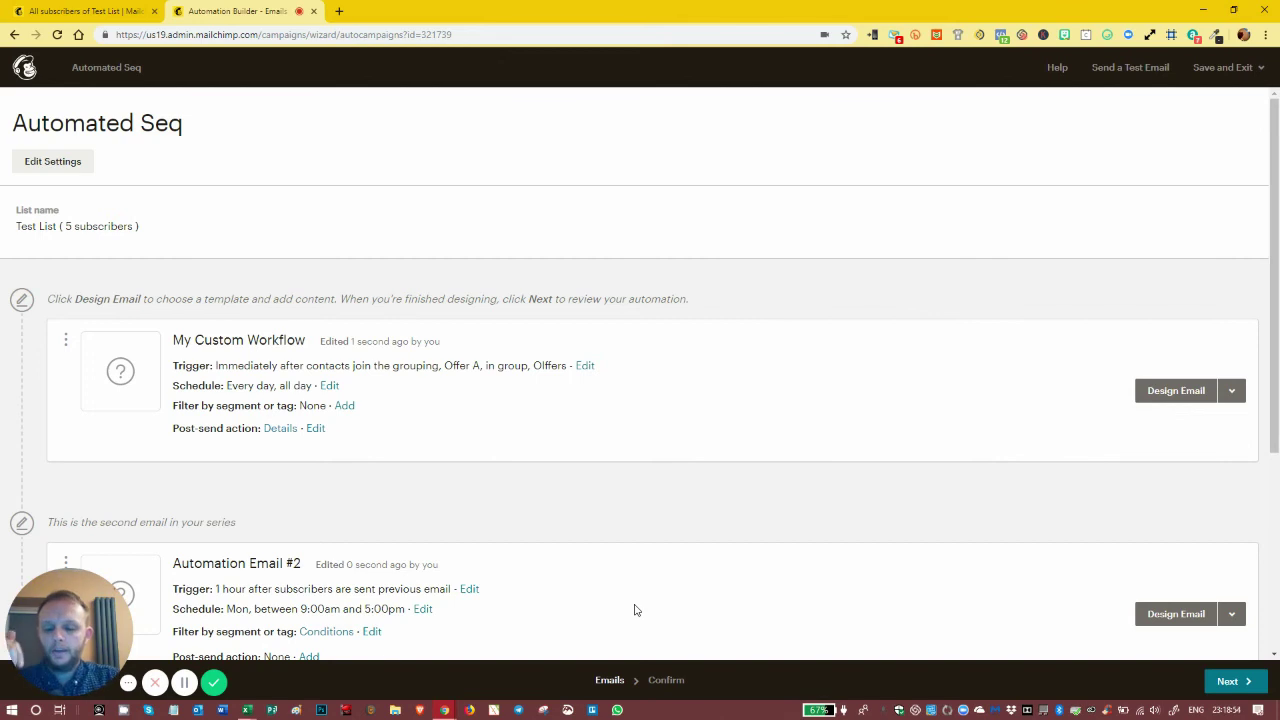
scroll(580, 410, down, 2)
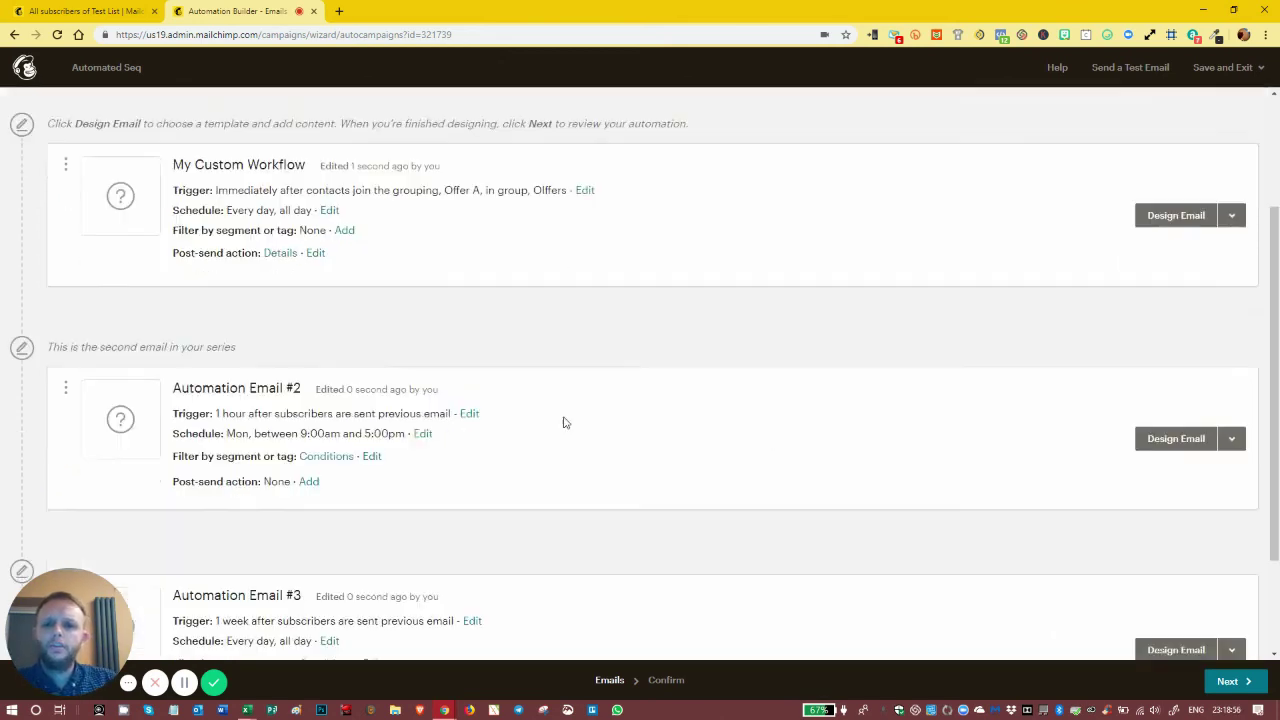